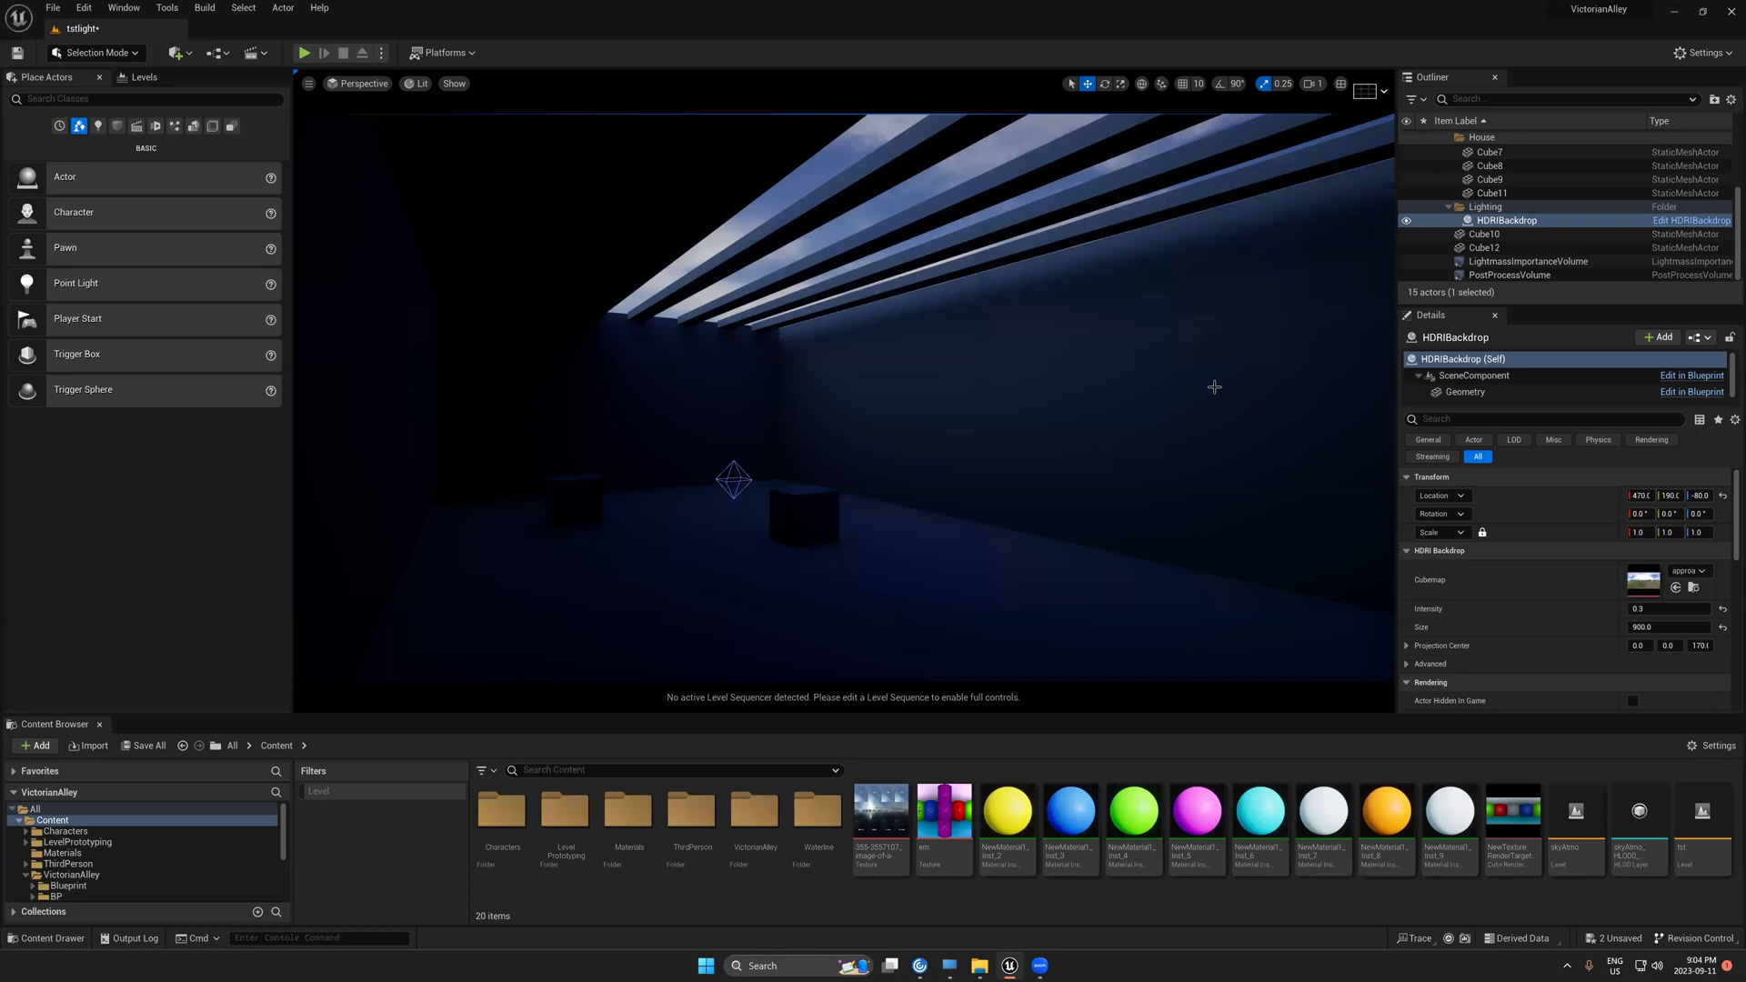
{"action": "left_click_drag", "start_coordinate": [1008, 715], "coordinate": [1013, 702]}
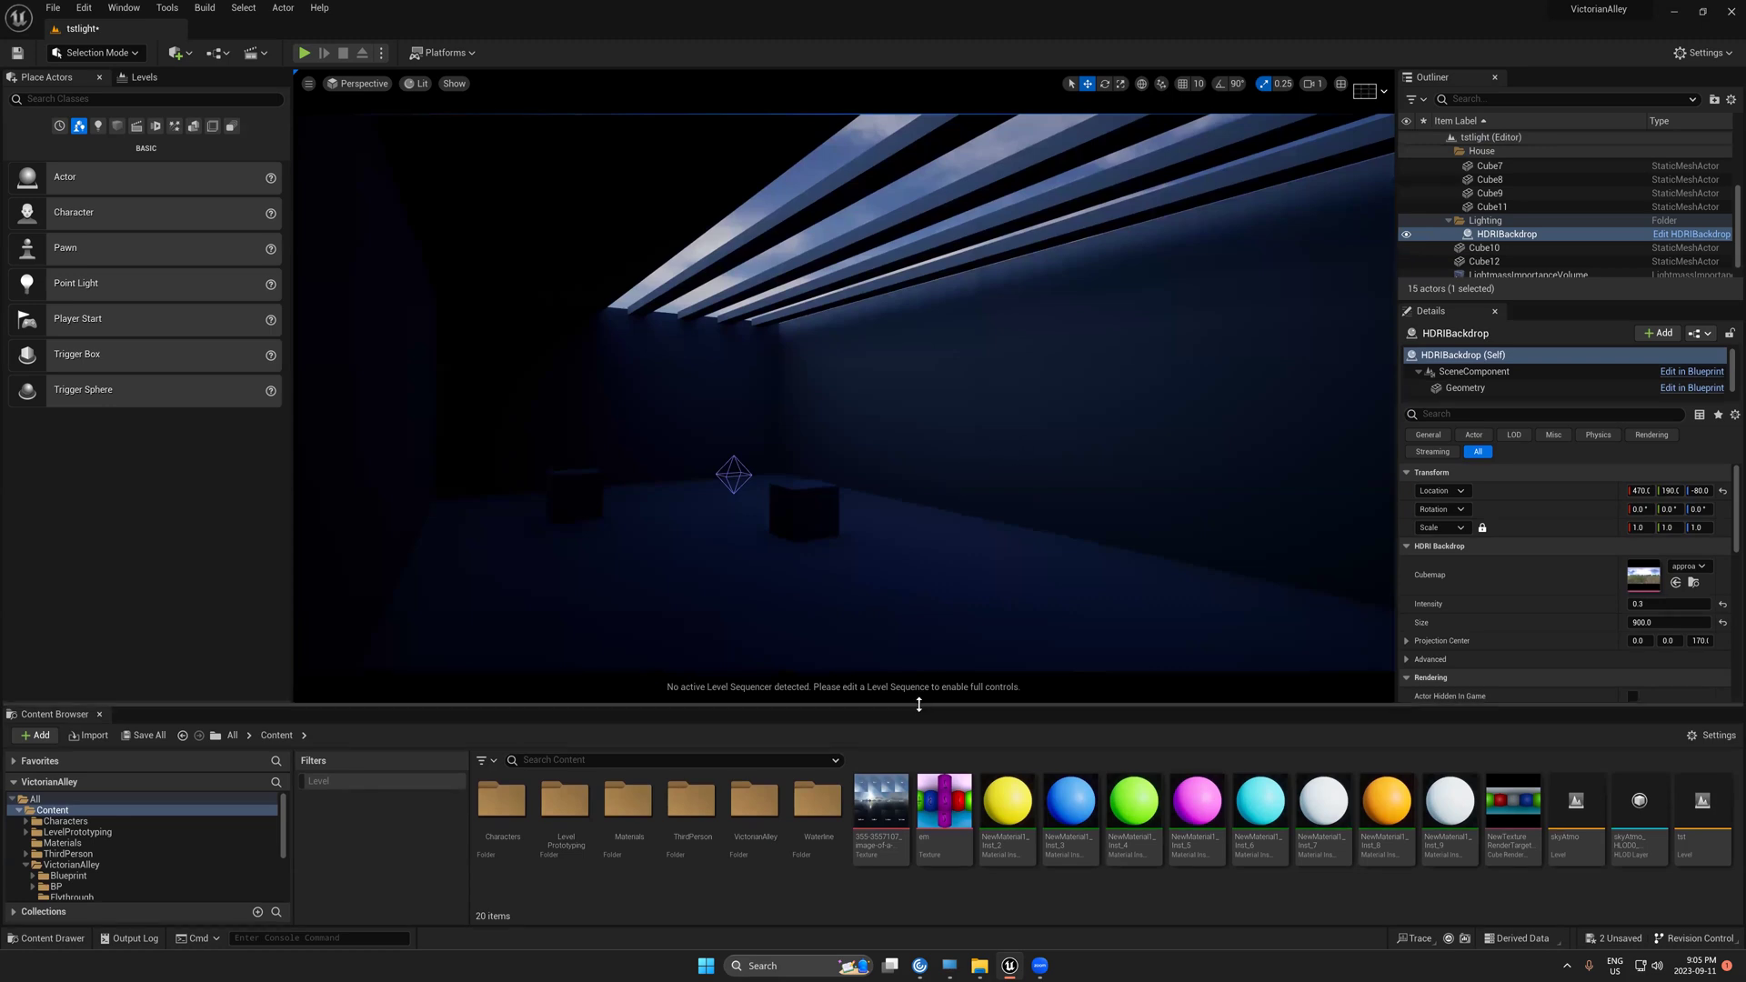
{"action": "left_click_drag", "start_coordinate": [919, 712], "coordinate": [919, 744]}
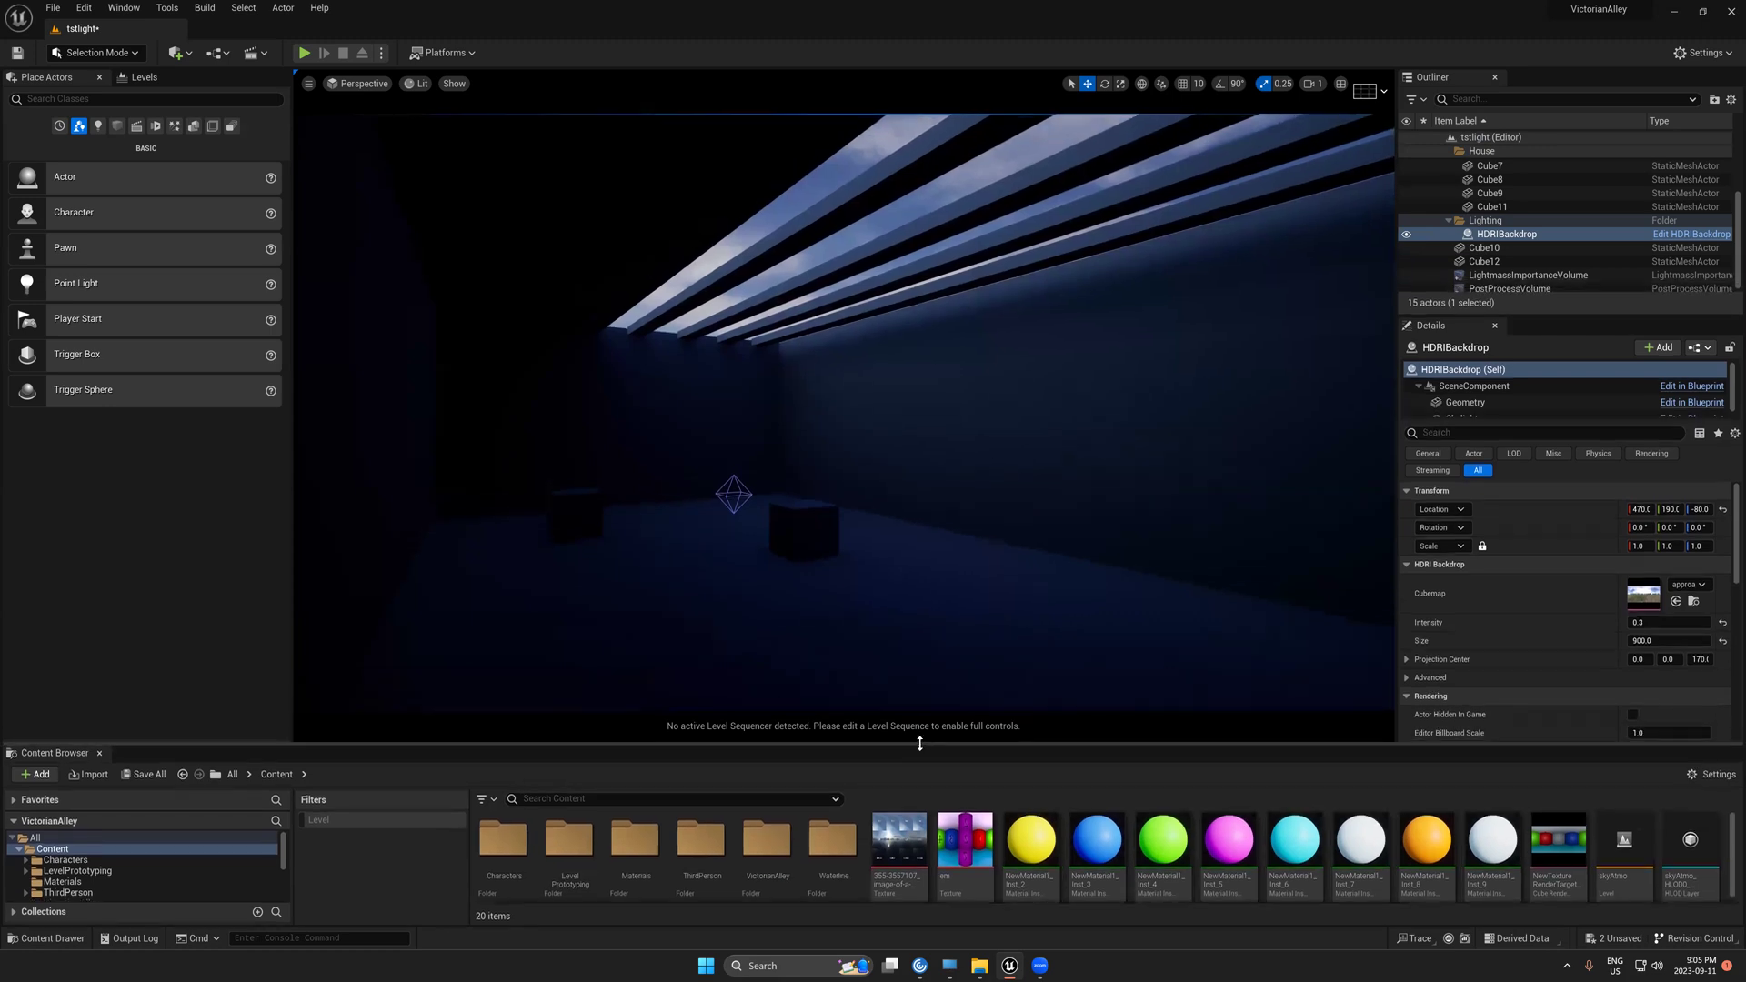
{"action": "right_click_drag", "start_coordinate": [968, 592], "coordinate": [1013, 499]}
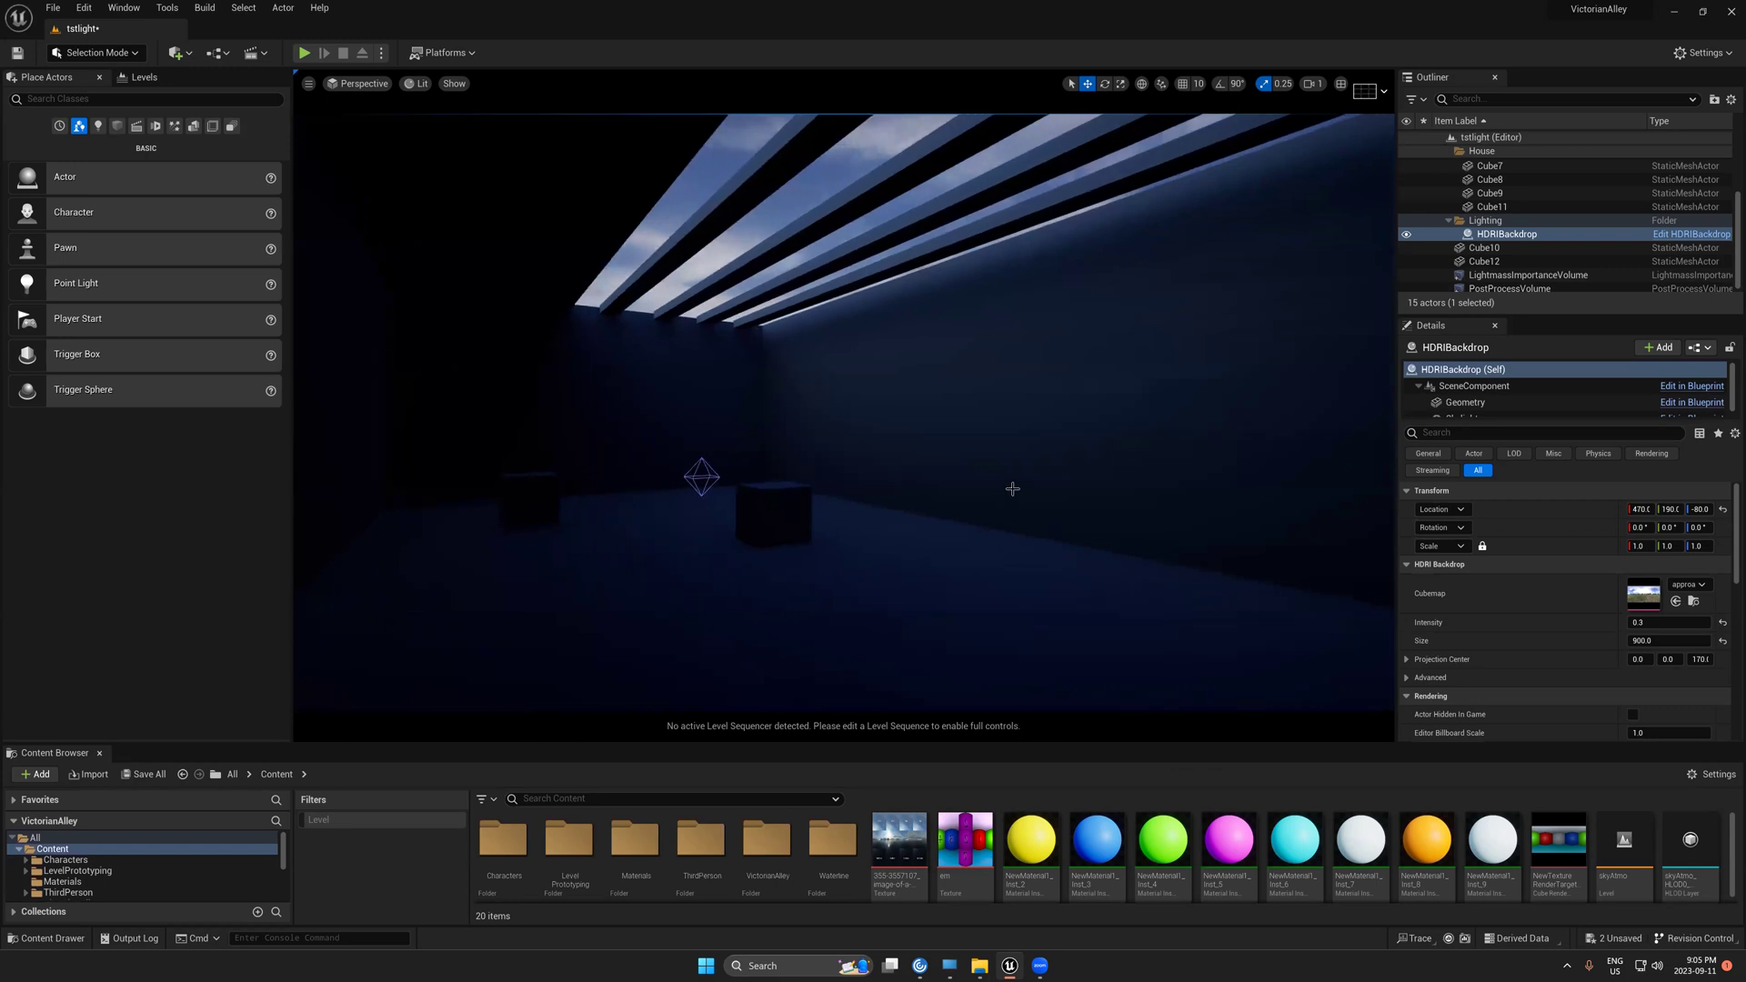
{"action": "right_click_drag", "start_coordinate": [1013, 499], "coordinate": [998, 480]}
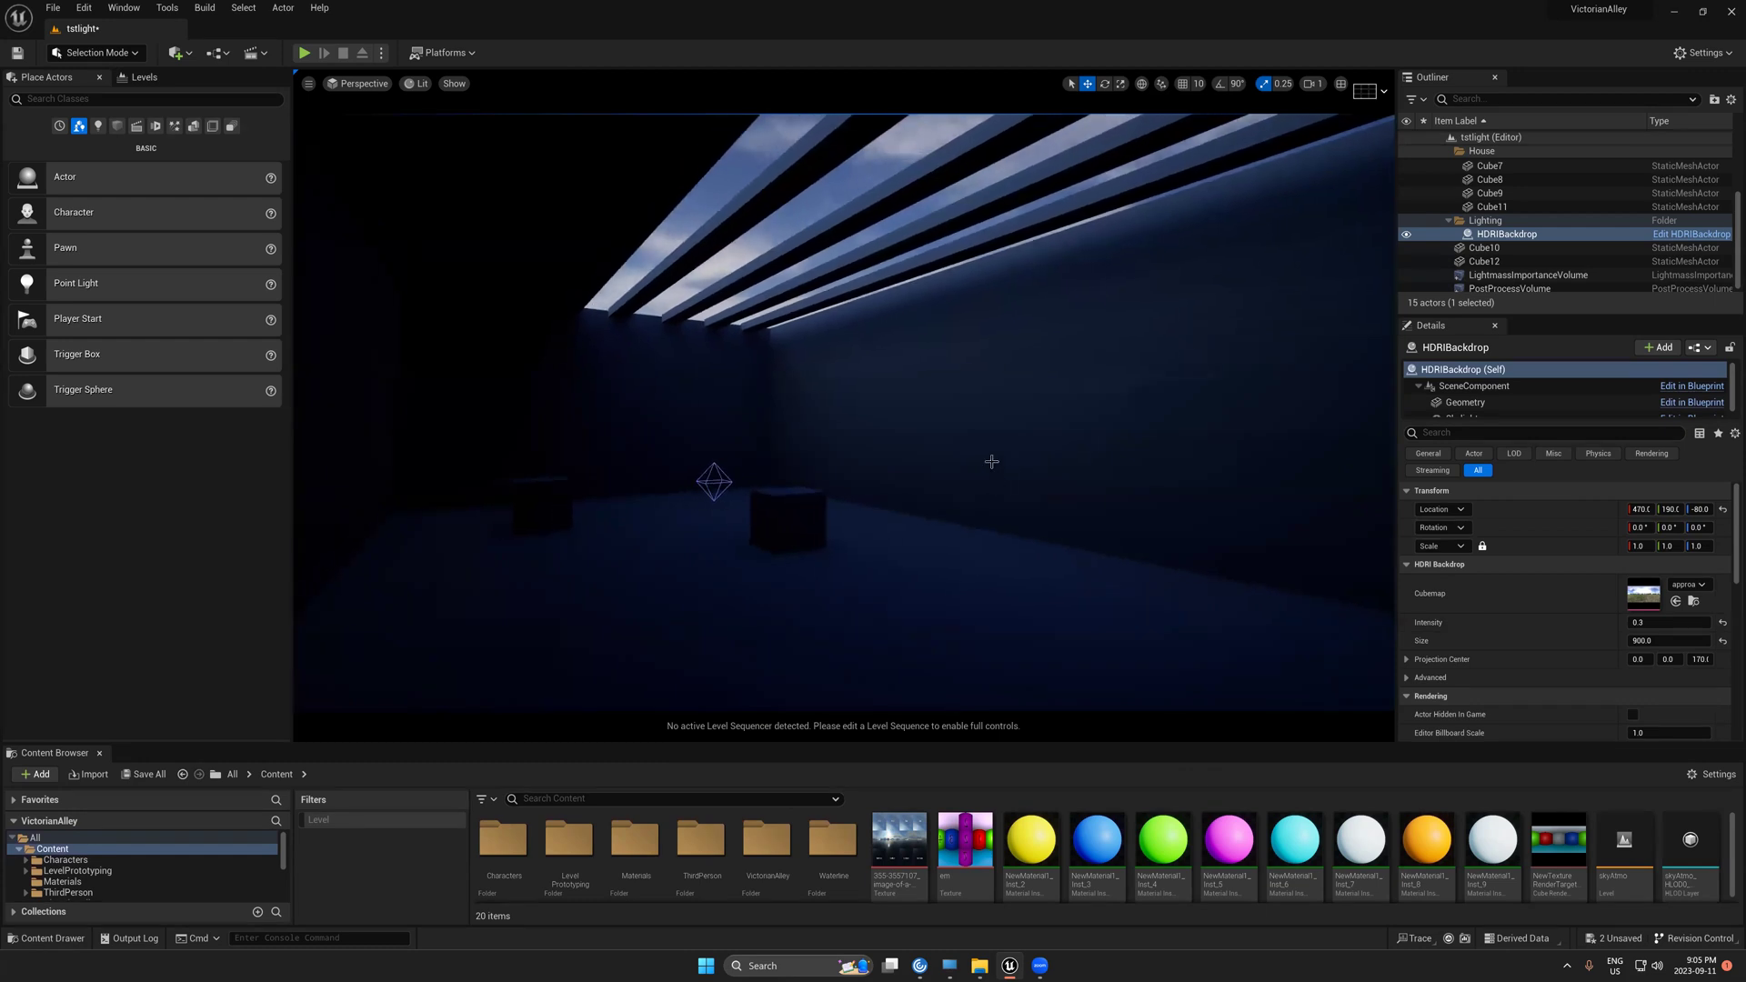
{"action": "right_click_drag", "start_coordinate": [991, 461], "coordinate": [986, 487]}
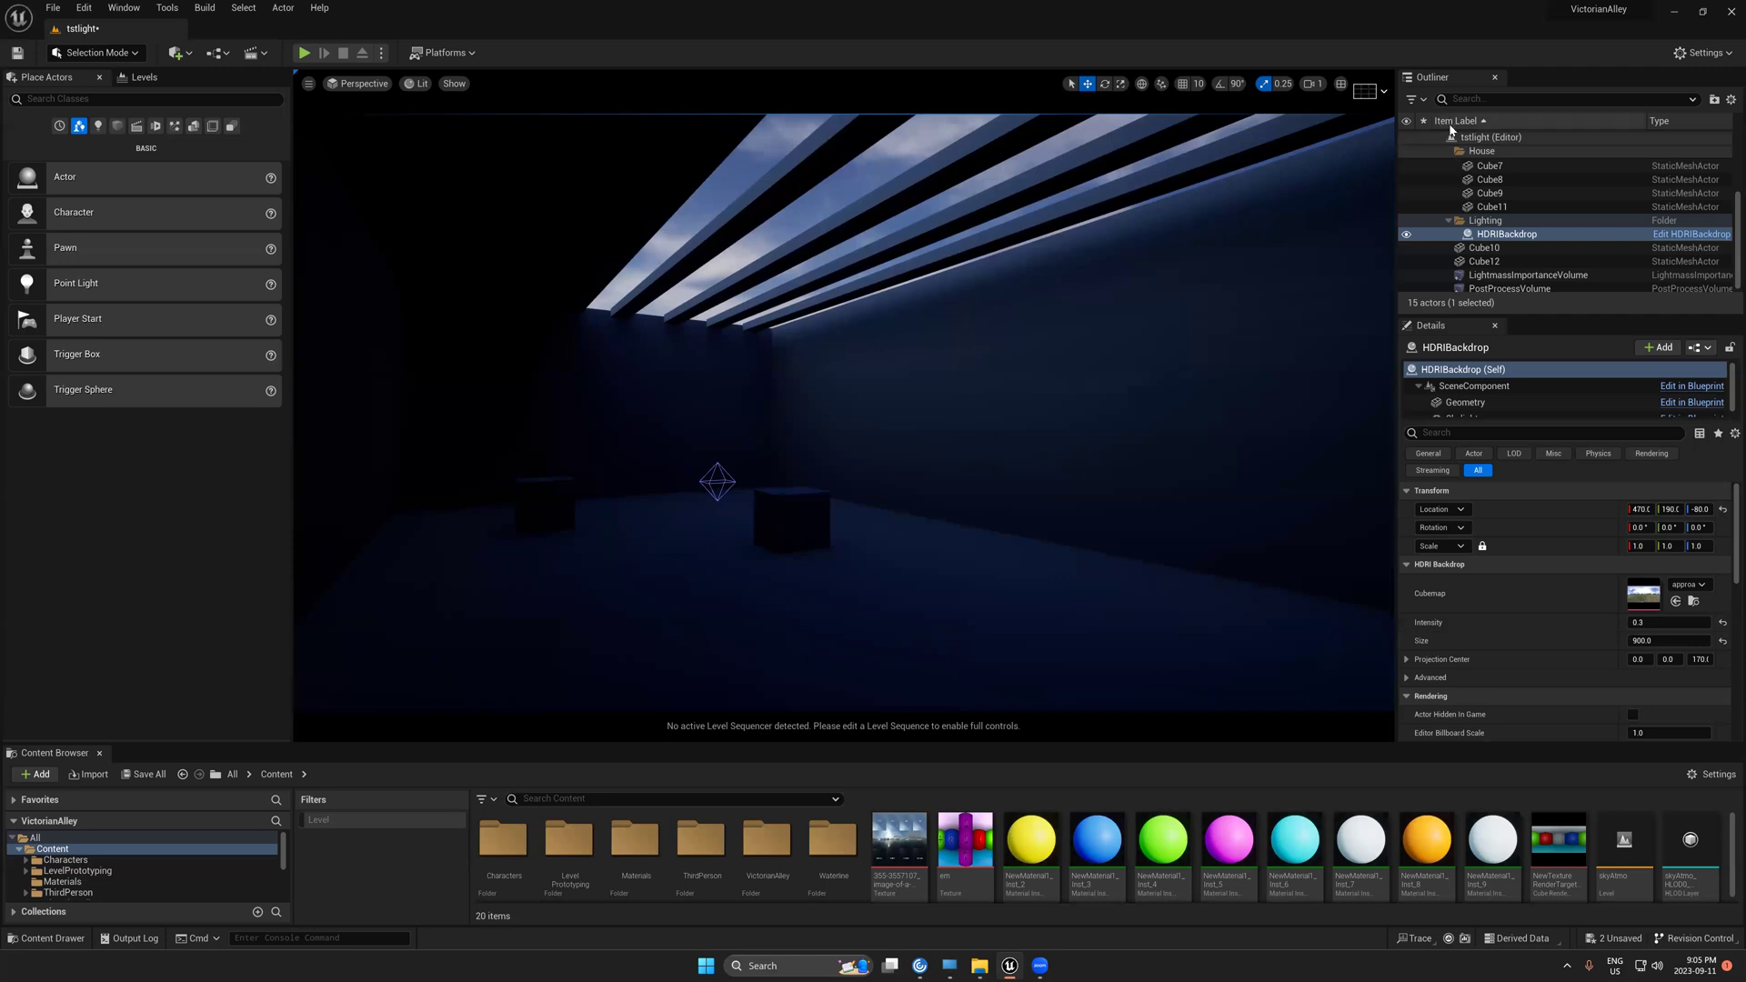
- Select the PostProcessVolume, filter its details by "lum" to check the global illumination method, and look around the dark room
{"action": "left_click", "coordinate": [1510, 289]}
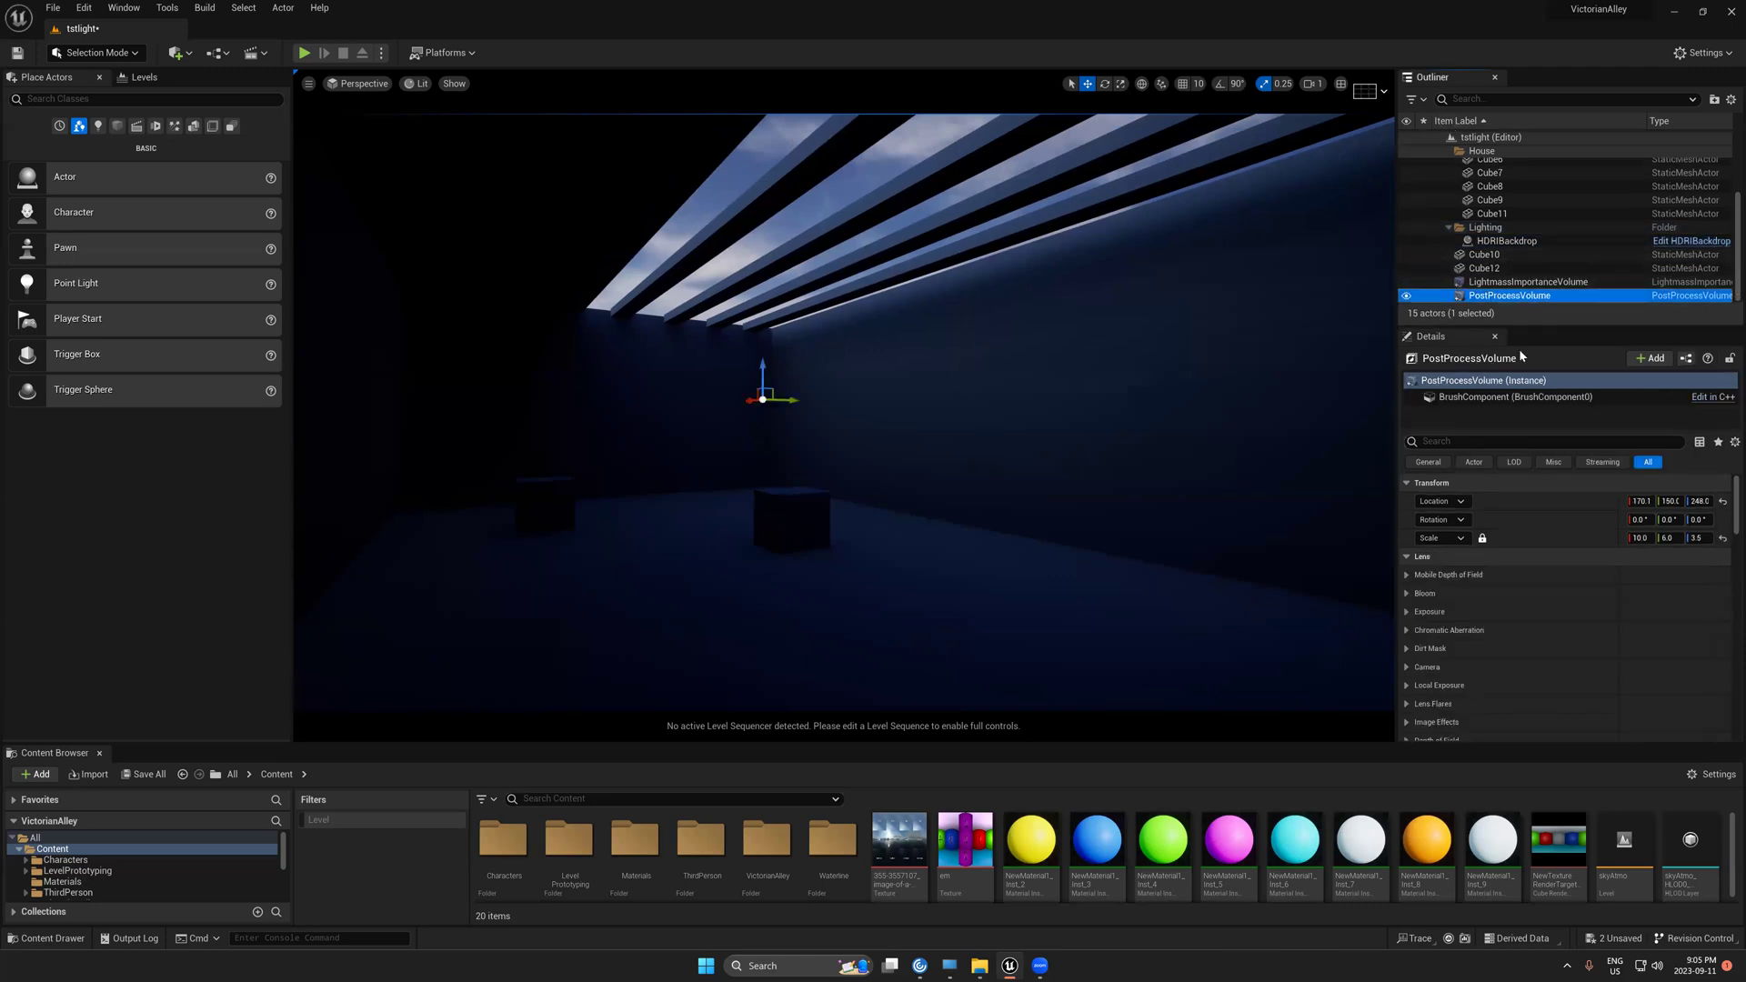
{"action": "left_click", "coordinate": [1451, 442]}
{"action": "type", "text": "lu"}
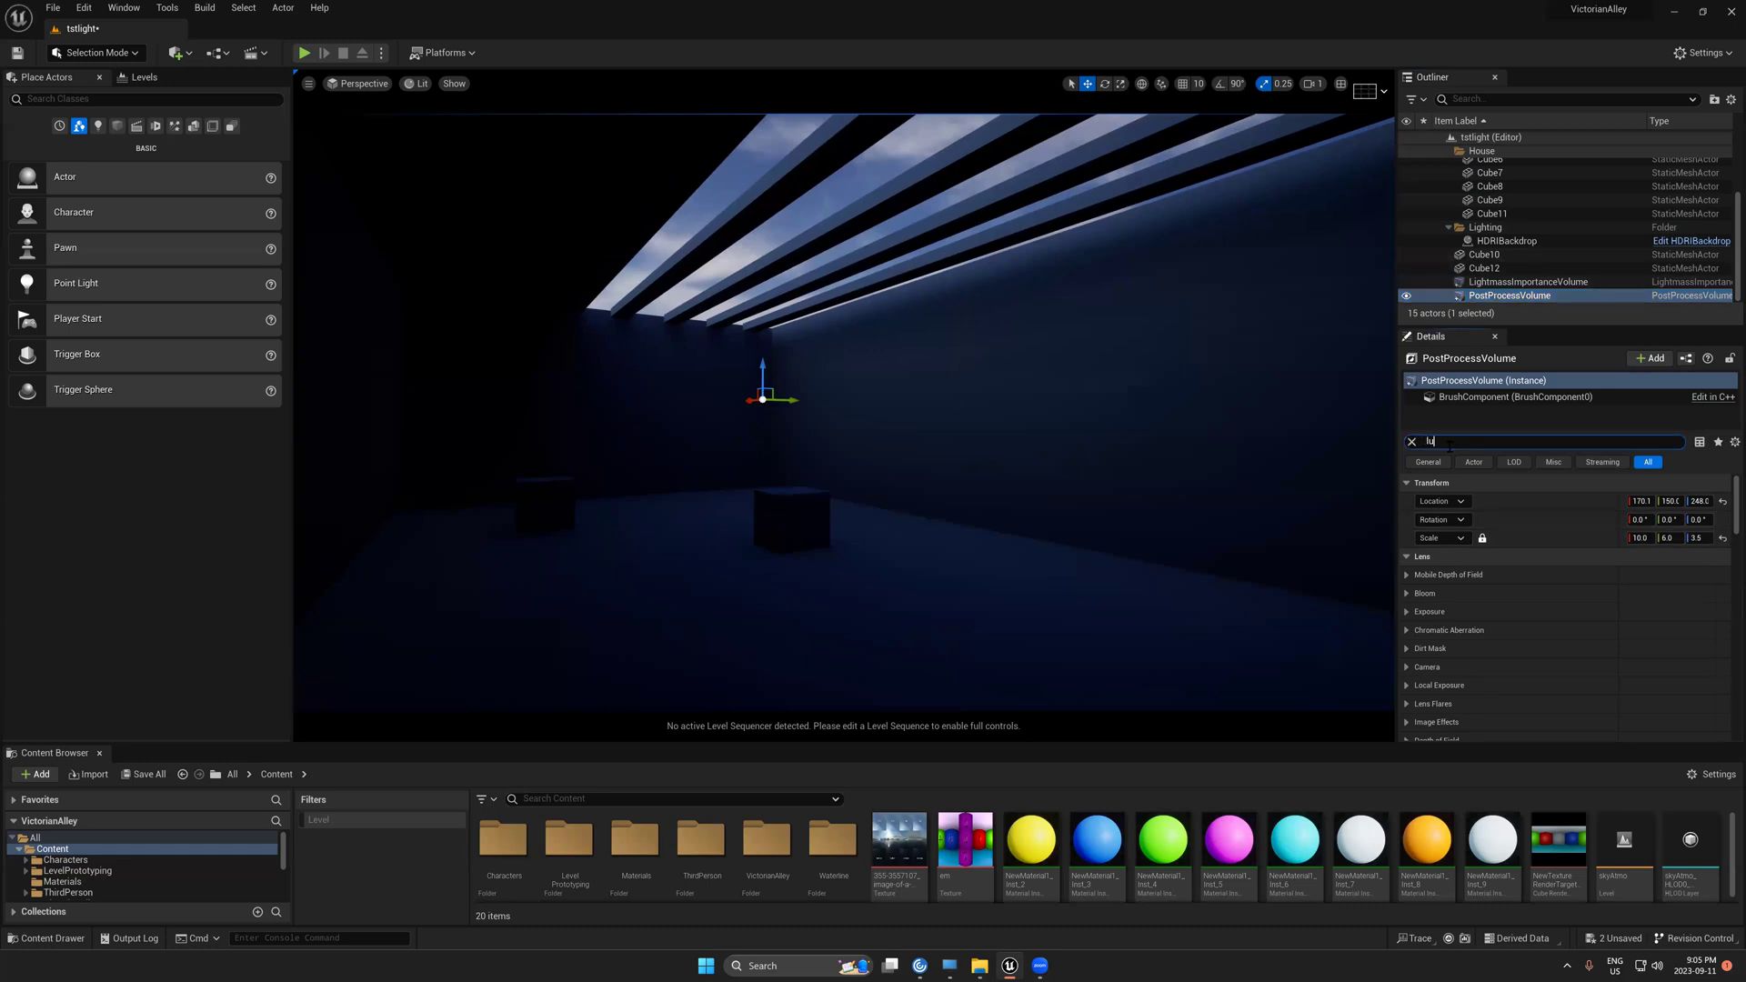
{"action": "type", "text": "m"}
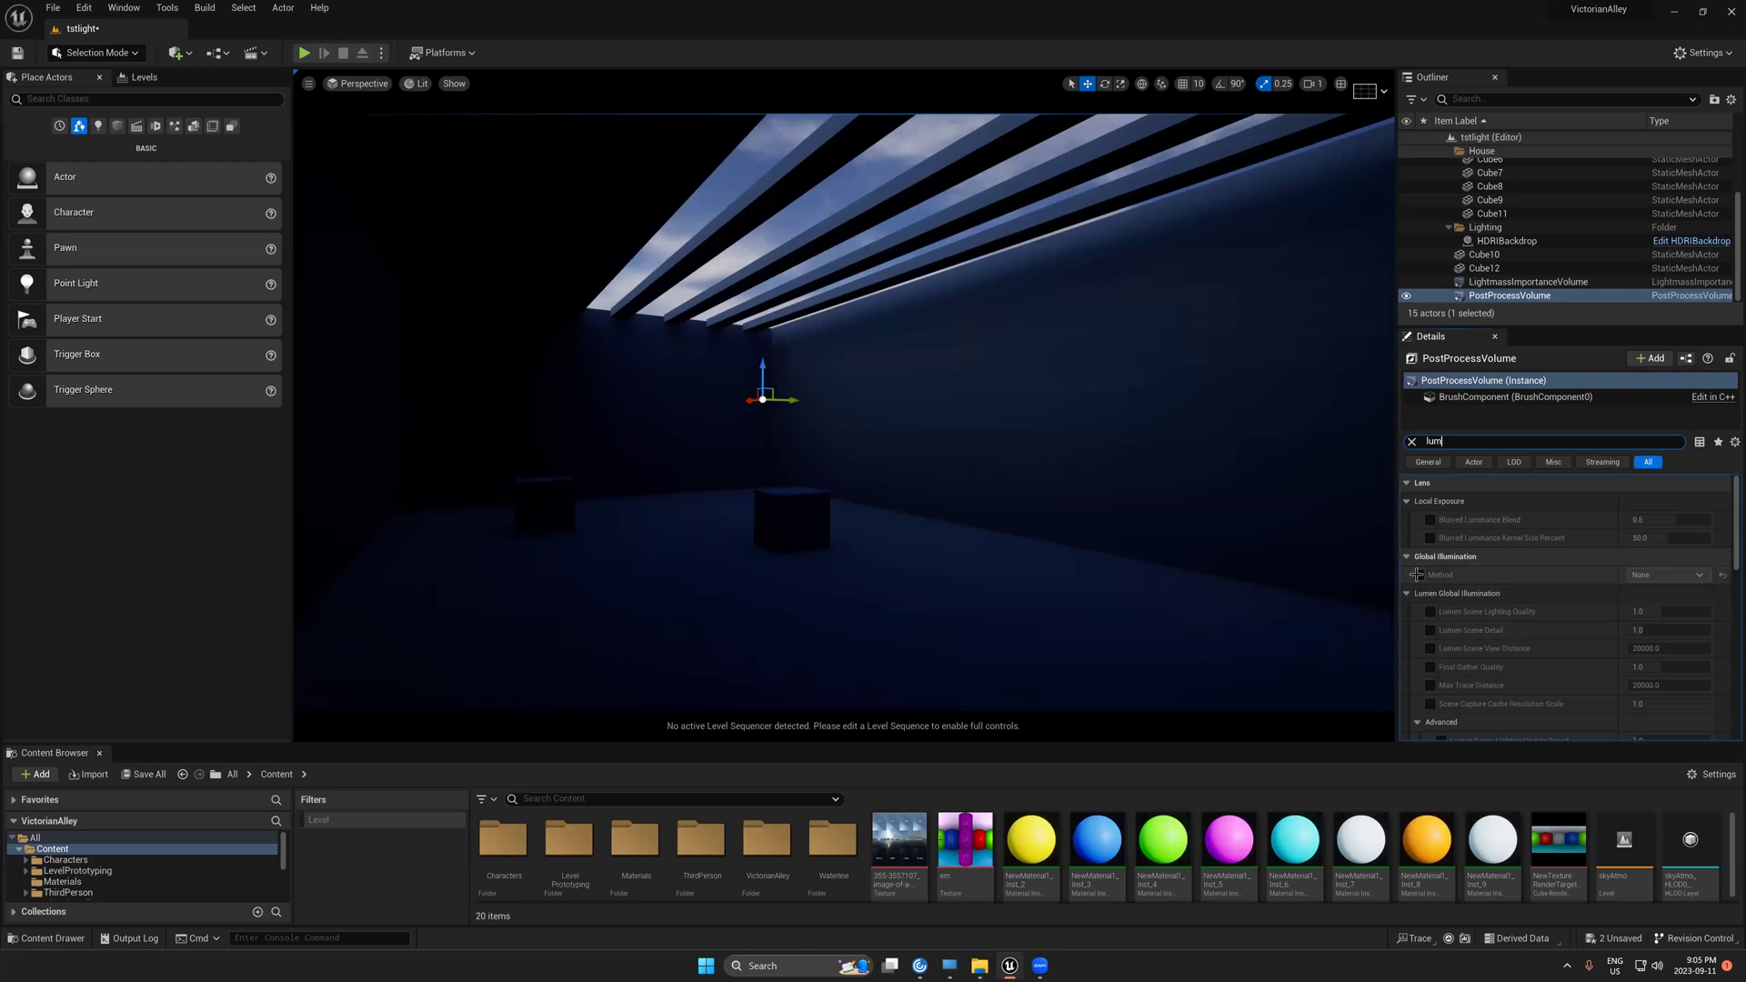
{"action": "middle_click_drag", "start_coordinate": [830, 532], "coordinate": [916, 503]}
{"action": "key", "text": "g"}
{"action": "key", "text": "g"}
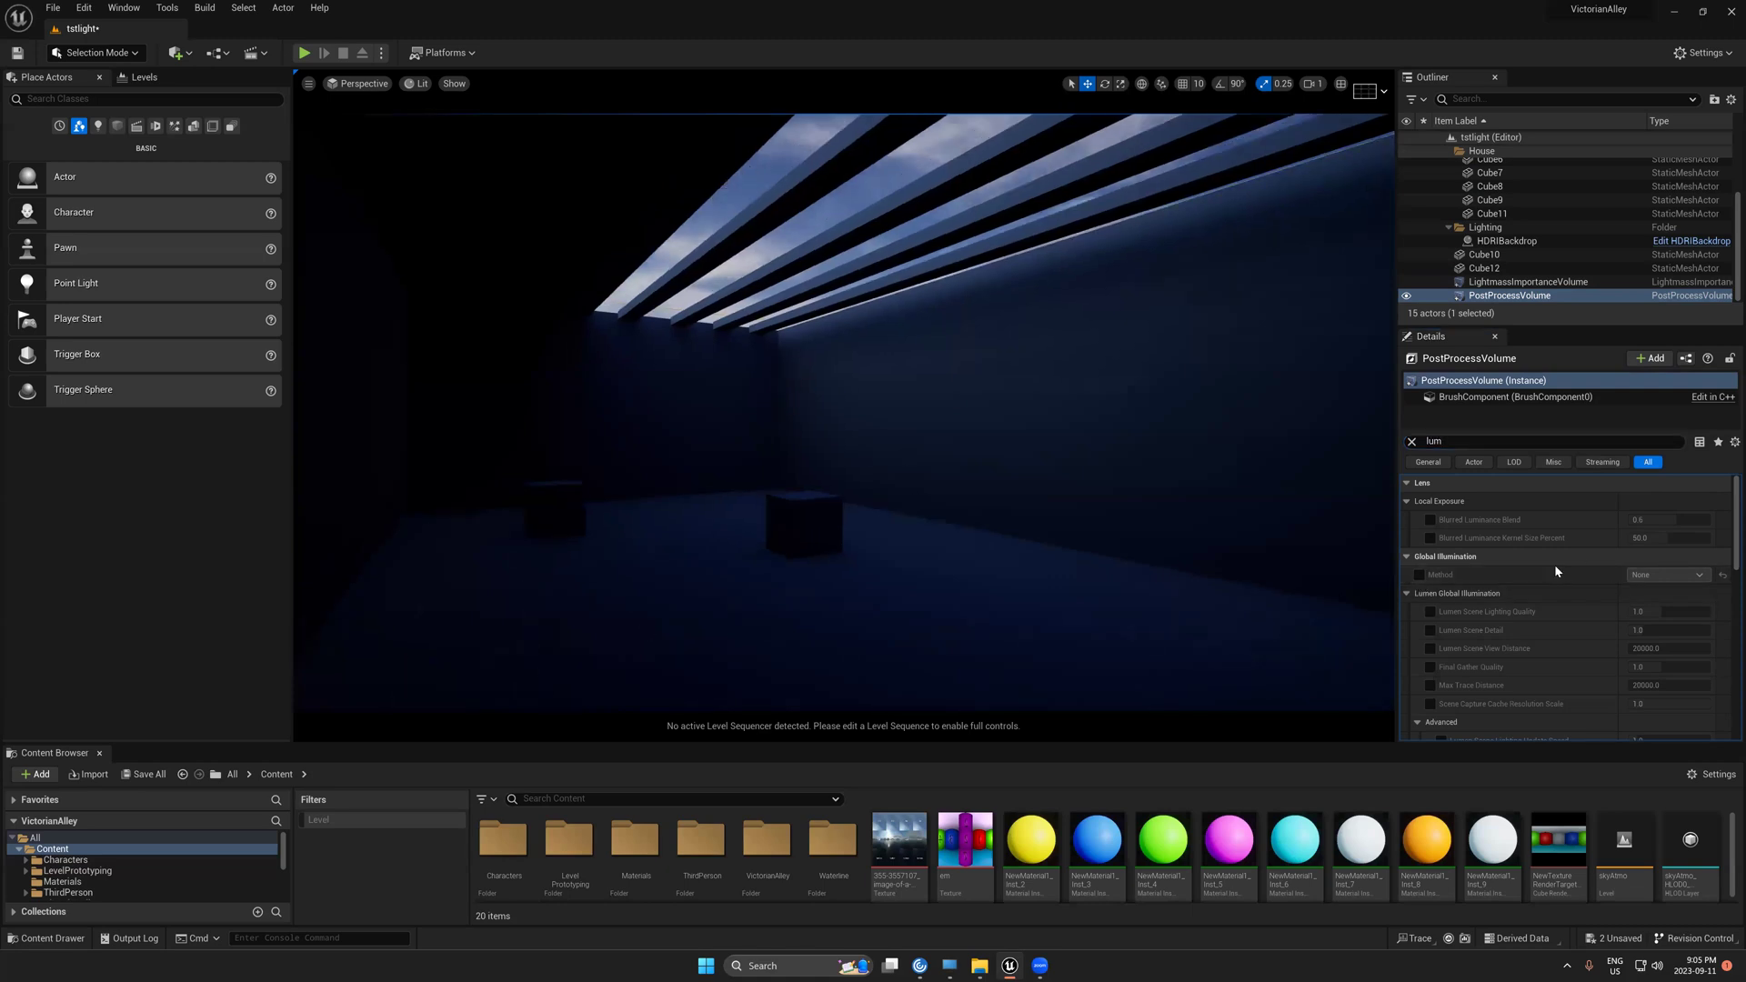
{"action": "middle_click_drag", "start_coordinate": [1222, 567], "coordinate": [1126, 581]}
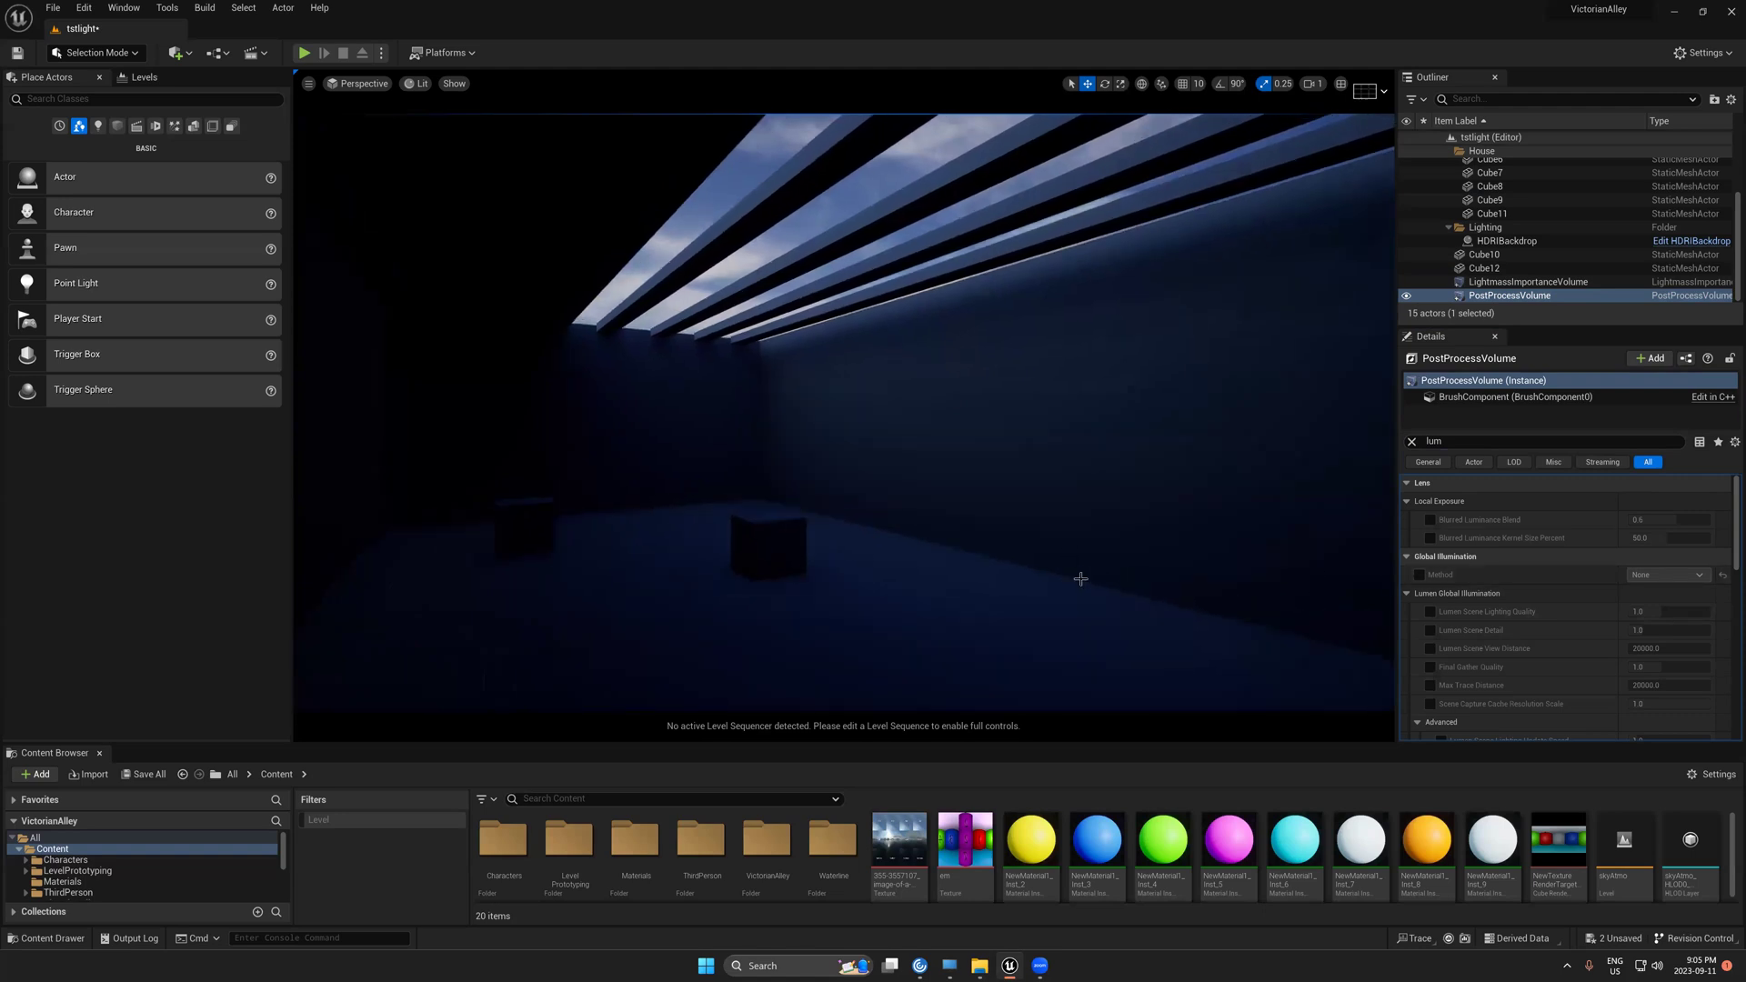
{"action": "middle_click_drag", "start_coordinate": [1048, 507], "coordinate": [1017, 532]}
{"action": "key", "text": "g"}
{"action": "key", "text": "g"}
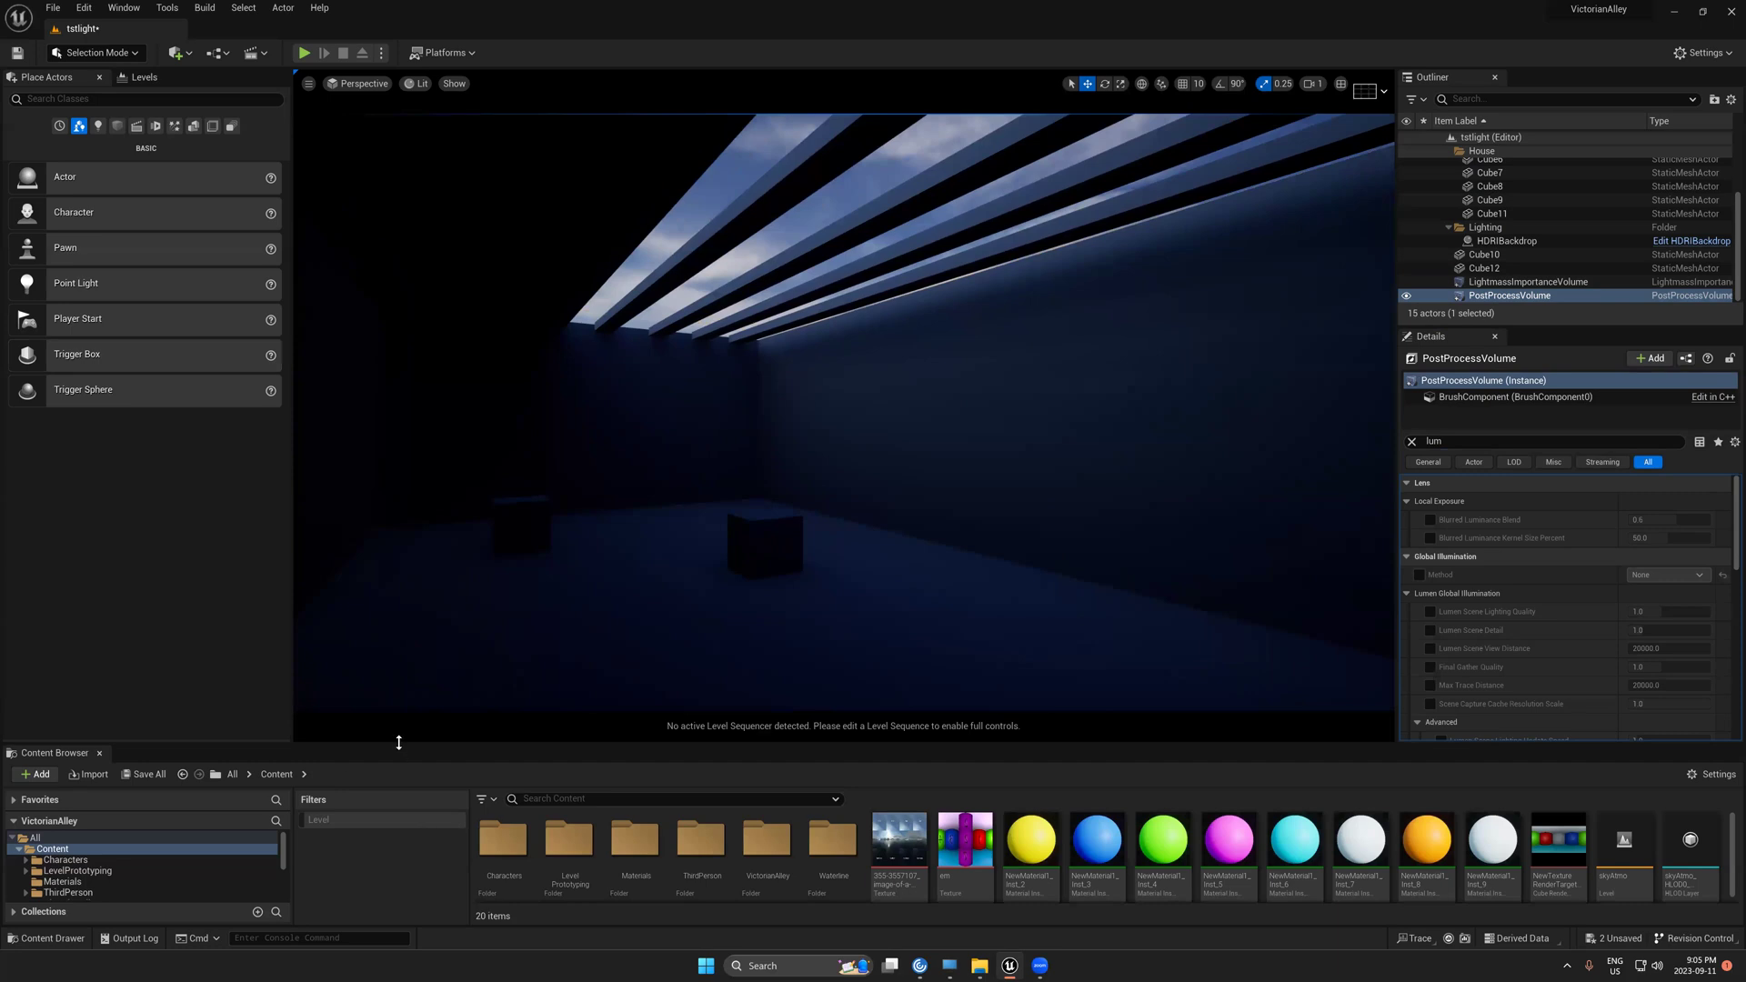
- Place the SM_Streetlight_hanging_BP blueprint from VictorianAlley/Blueprint/Light_Props on the room's long side wall
{"action": "left_click_drag", "start_coordinate": [677, 742], "coordinate": [673, 690]}
{"action": "double_click", "coordinate": [767, 786]}
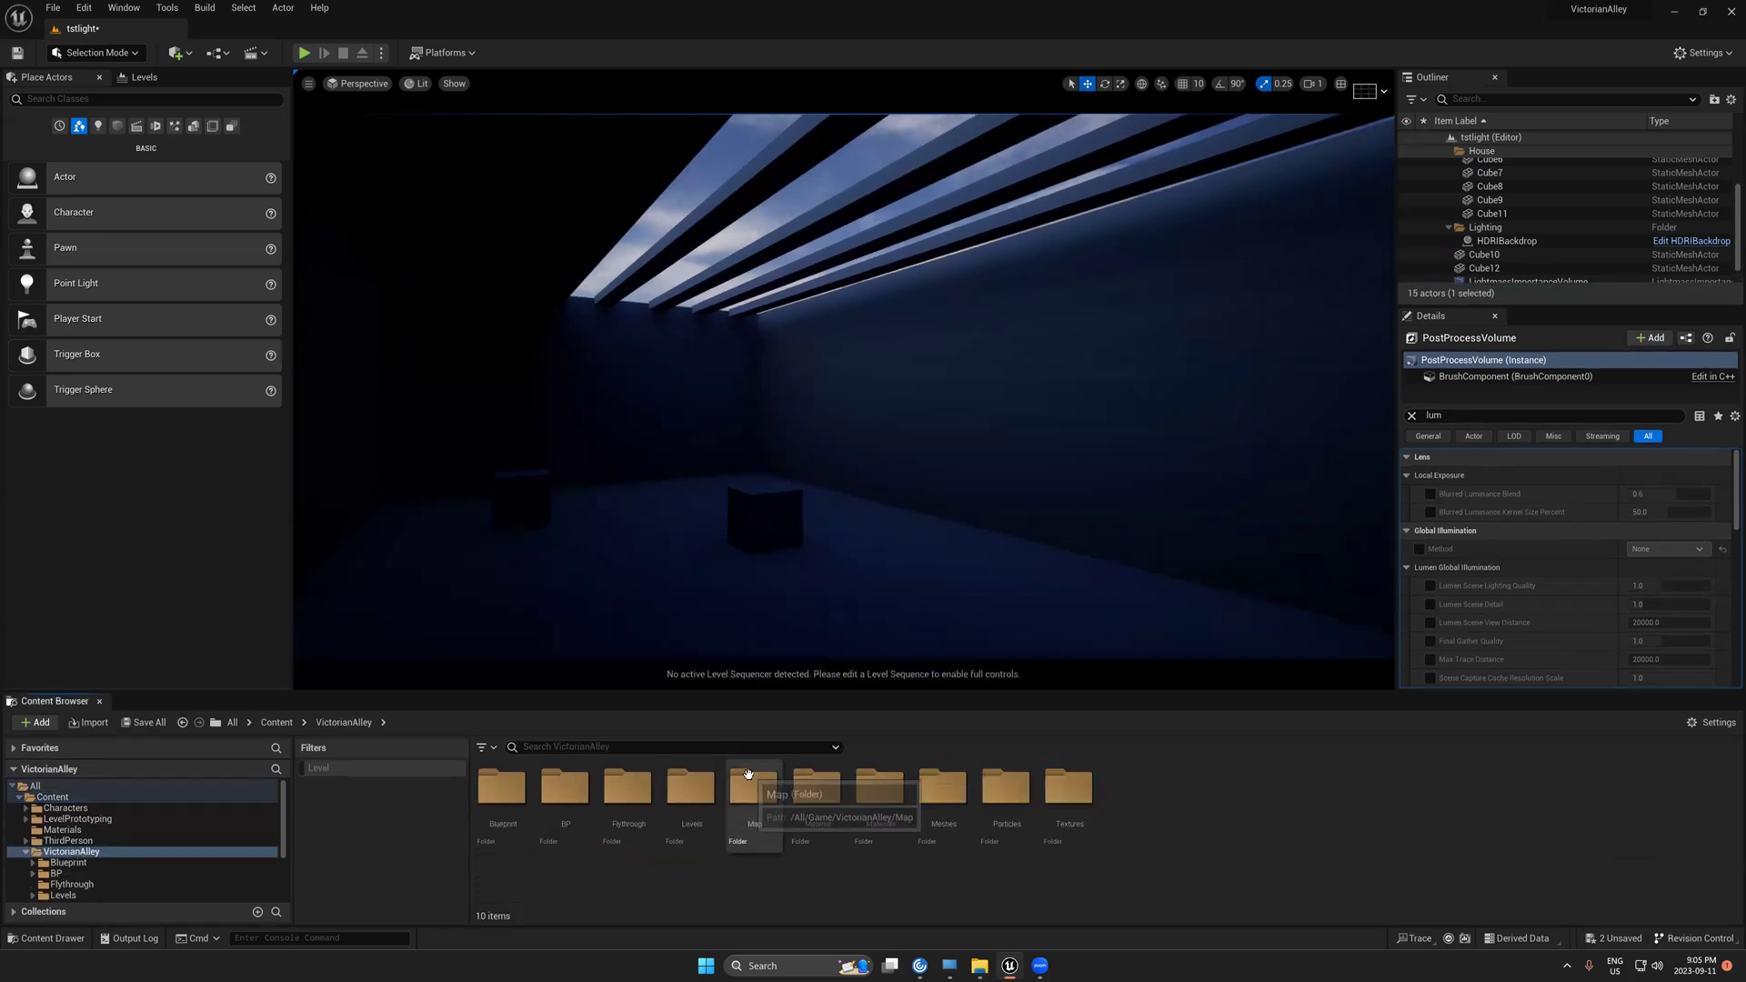
{"action": "double_click", "coordinate": [498, 788]}
{"action": "double_click", "coordinate": [498, 788]}
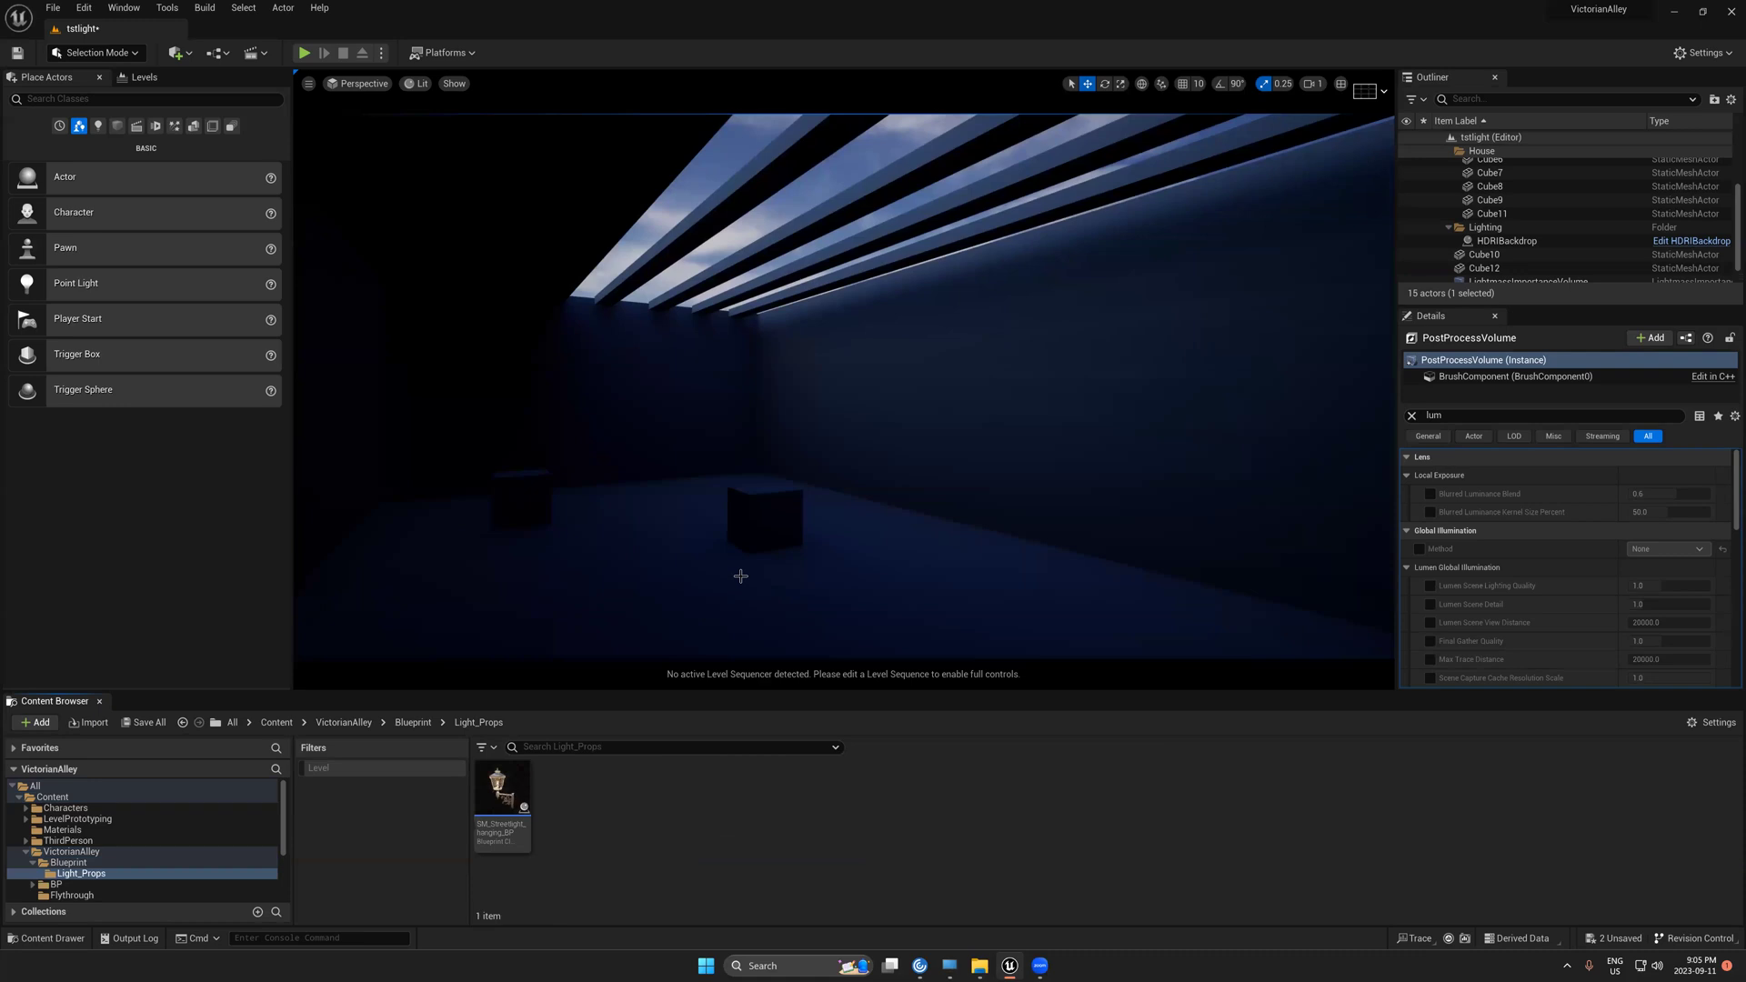
{"action": "left_click_drag", "start_coordinate": [635, 677], "coordinate": [912, 399]}
- Rotate the streetlight to about 90° around its vertical axis so its bracket sits against the wall
{"action": "key", "text": "e"}
{"action": "key", "text": "ctrl+z"}
{"action": "right_click_drag", "start_coordinate": [1005, 406], "coordinate": [1012, 409]}
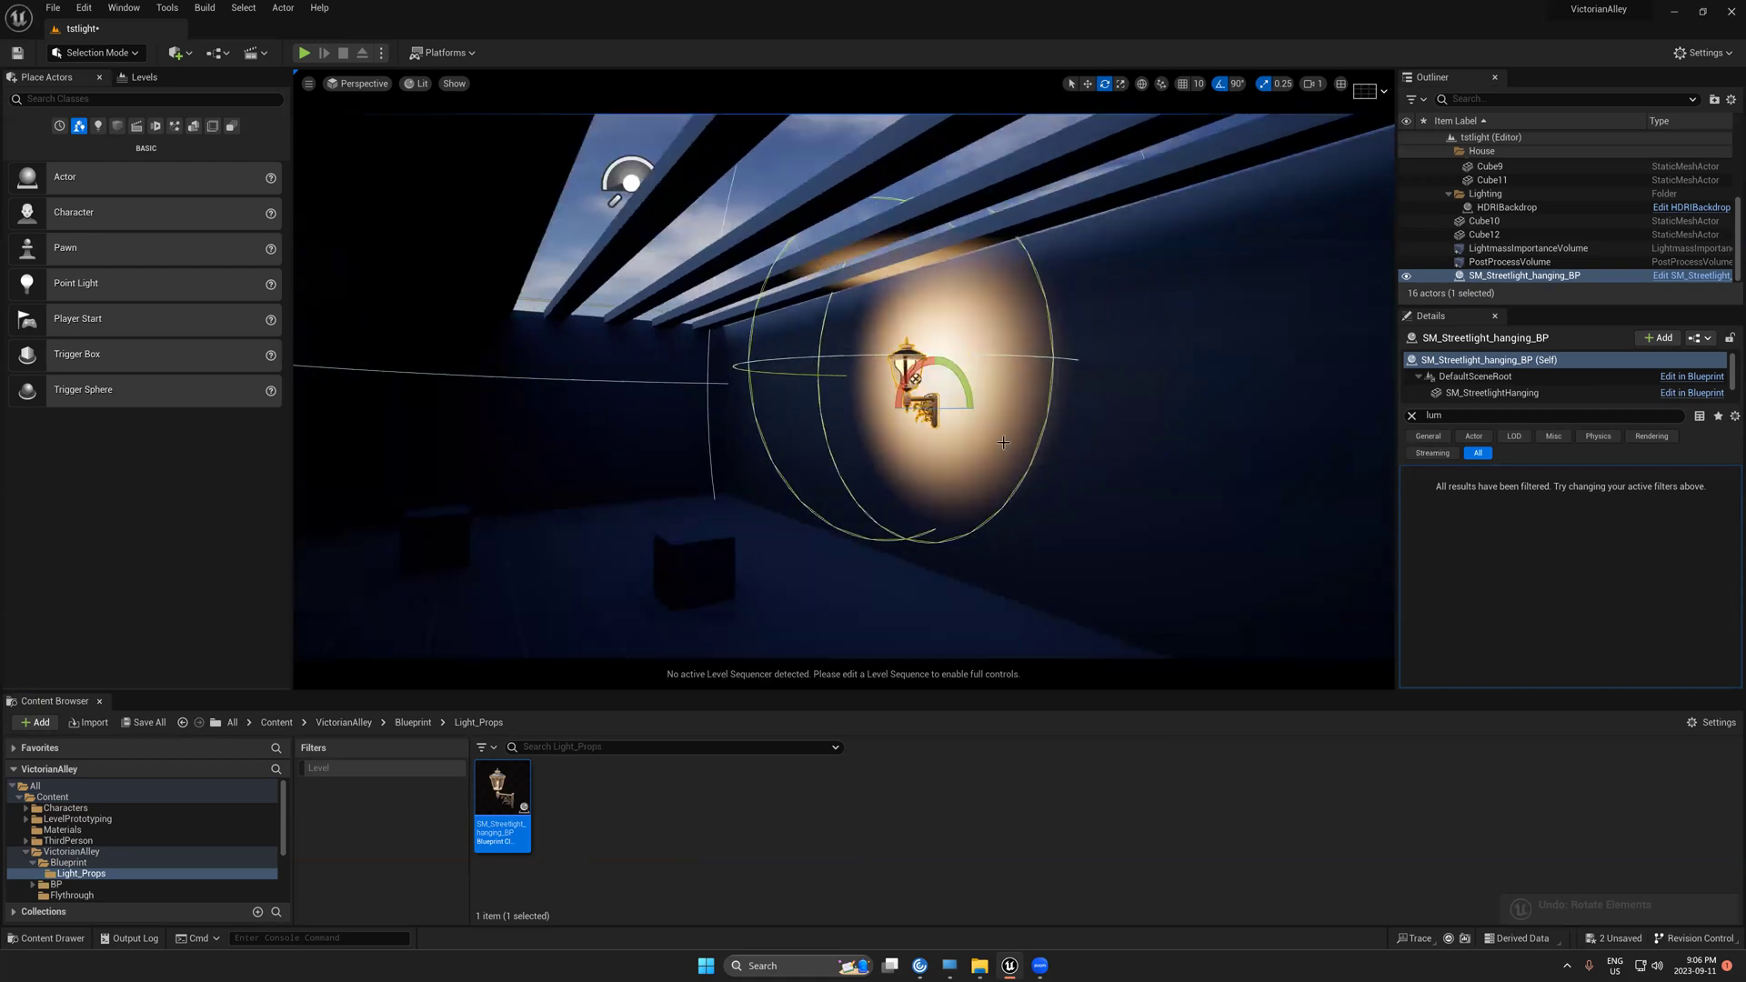
{"action": "scroll", "coordinate": [1005, 442], "scroll_direction": "up", "scroll_amount": 3}
{"action": "key", "text": "r"}
{"action": "middle_click_drag", "start_coordinate": [1007, 442], "coordinate": [803, 327]}
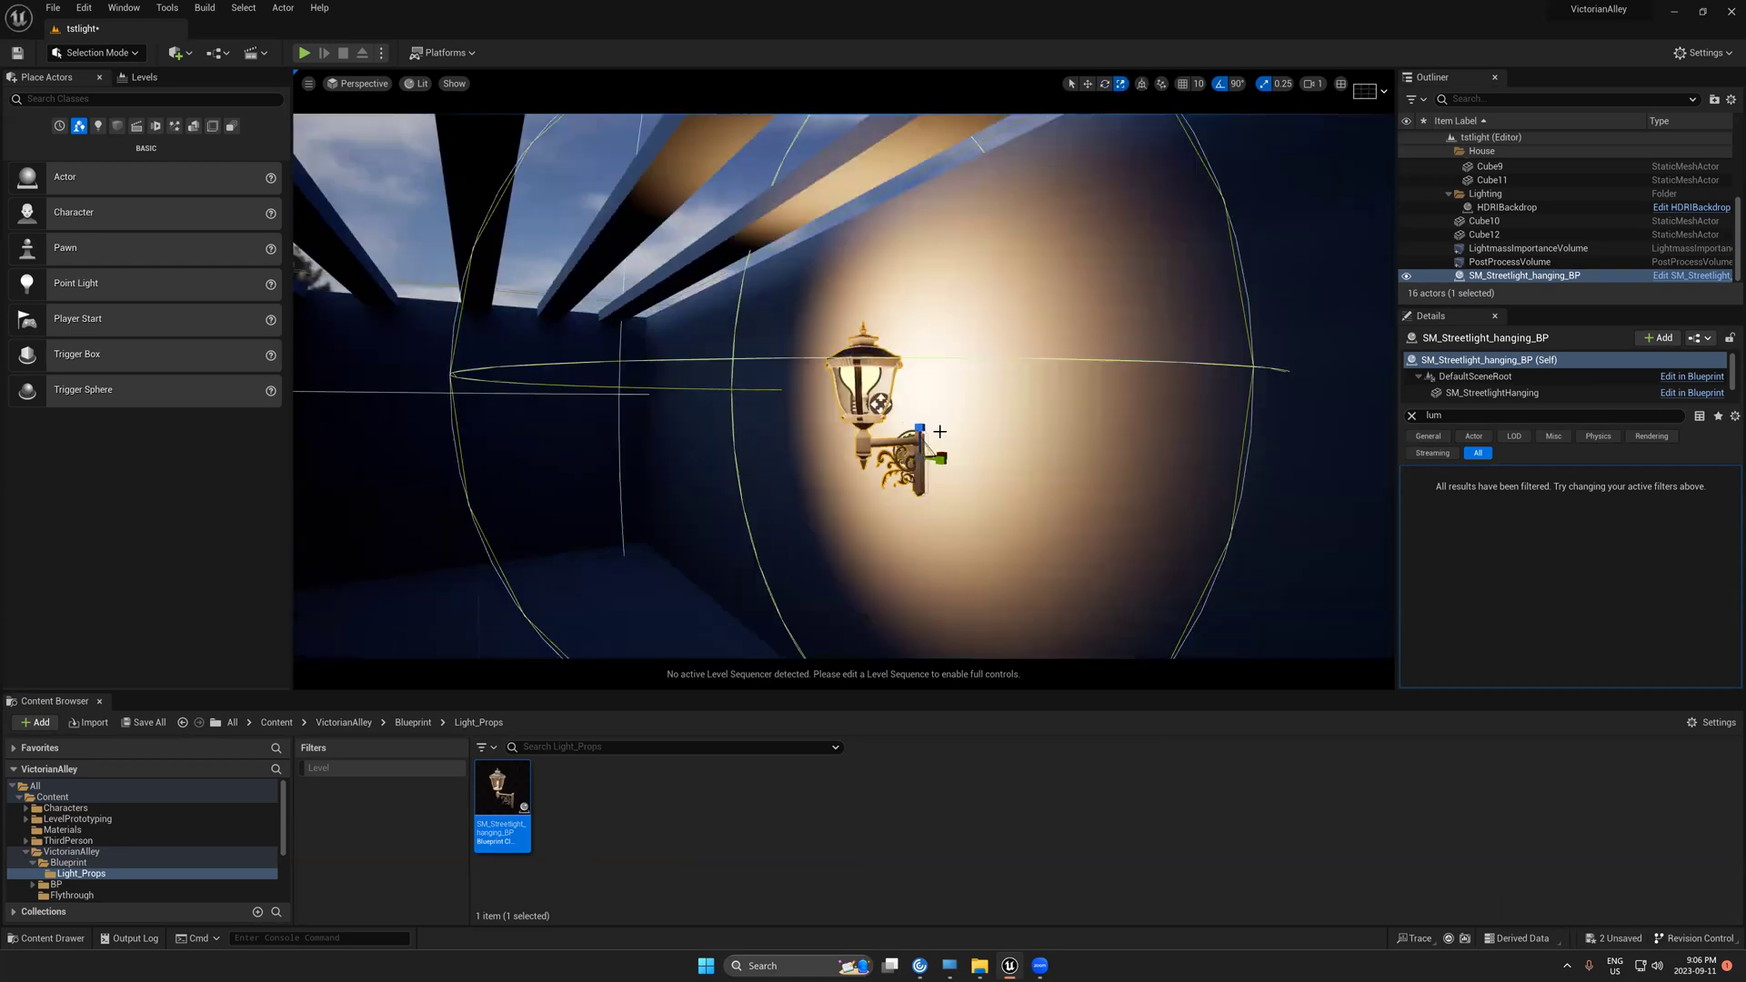
{"action": "key", "text": "w"}
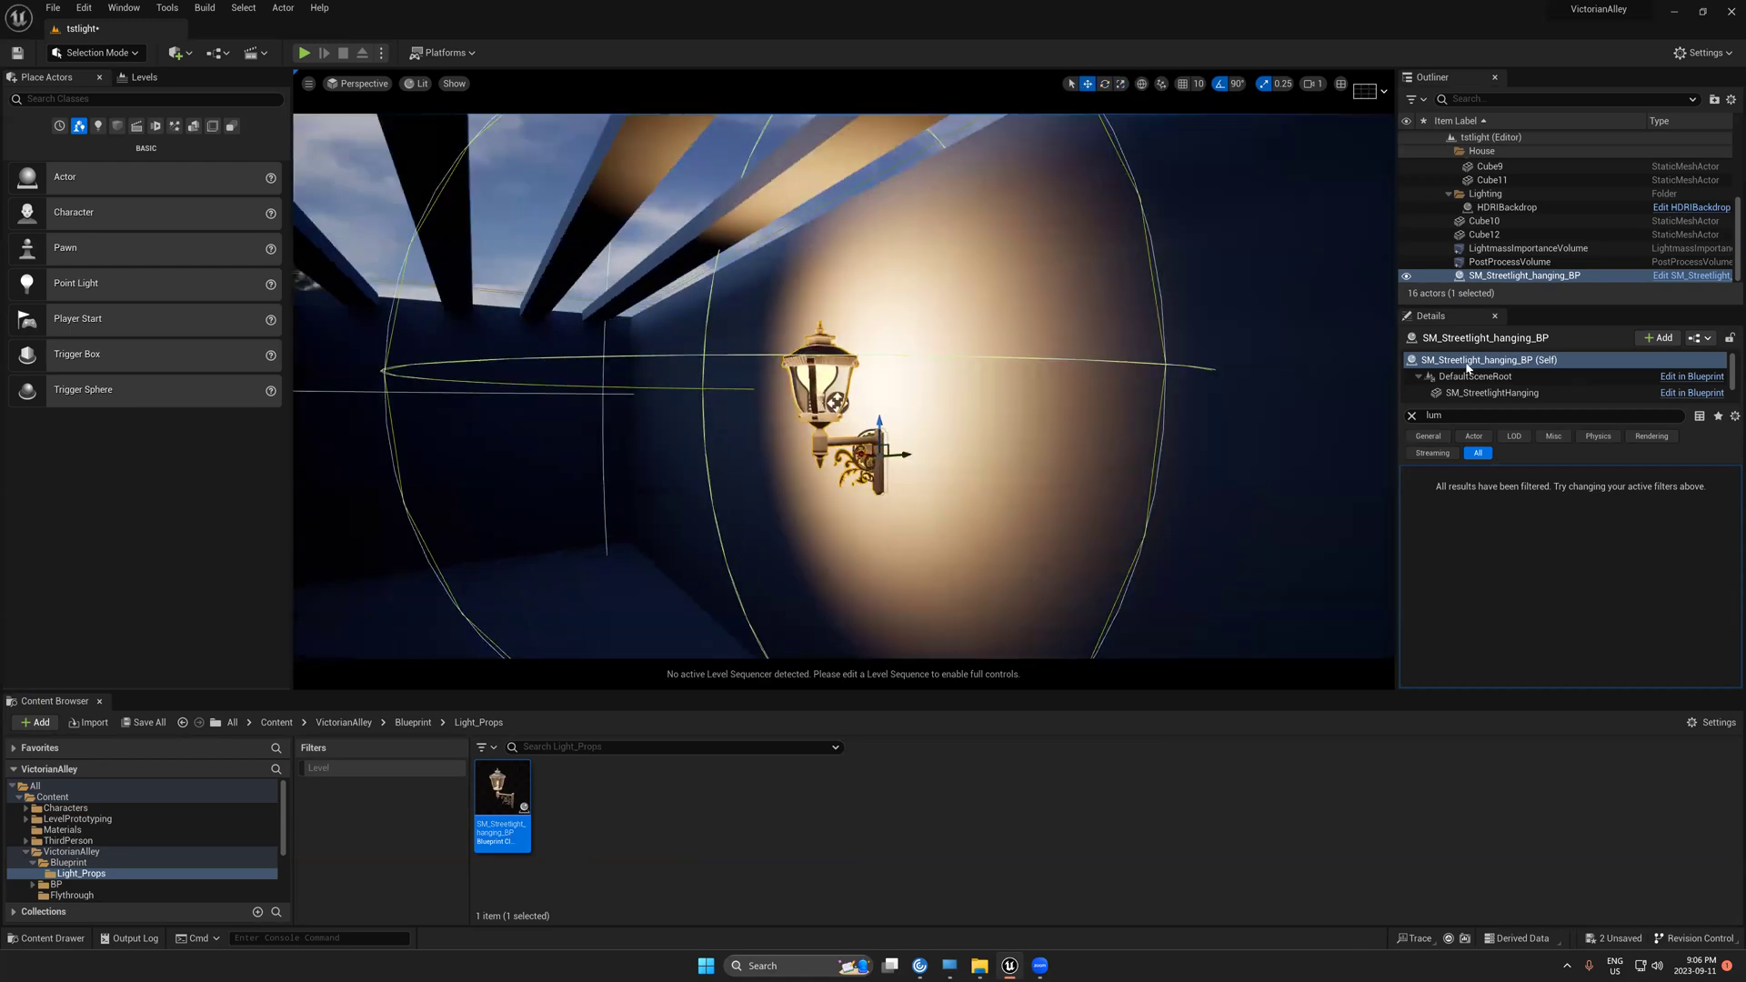
- Clear the details filter and set the streetlight's Dynamic Light intensity to 1000
{"action": "left_click", "coordinate": [1412, 416]}
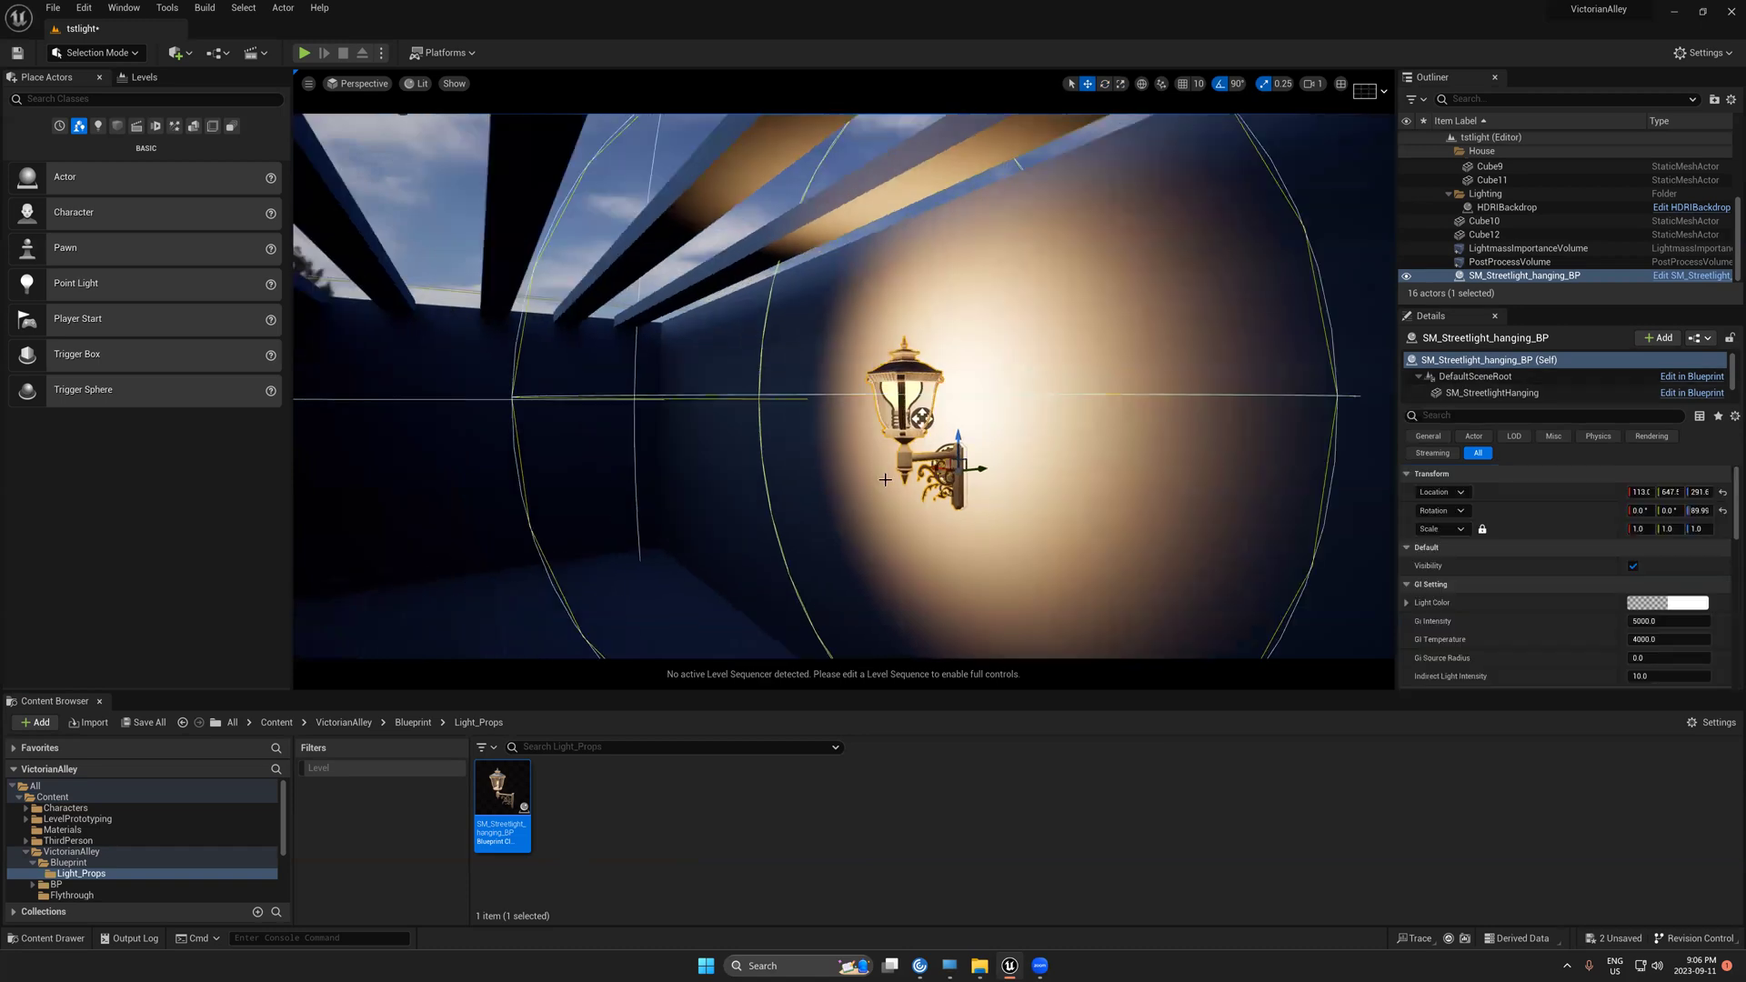
{"action": "scroll", "coordinate": [1589, 614], "scroll_direction": "down", "scroll_amount": 3}
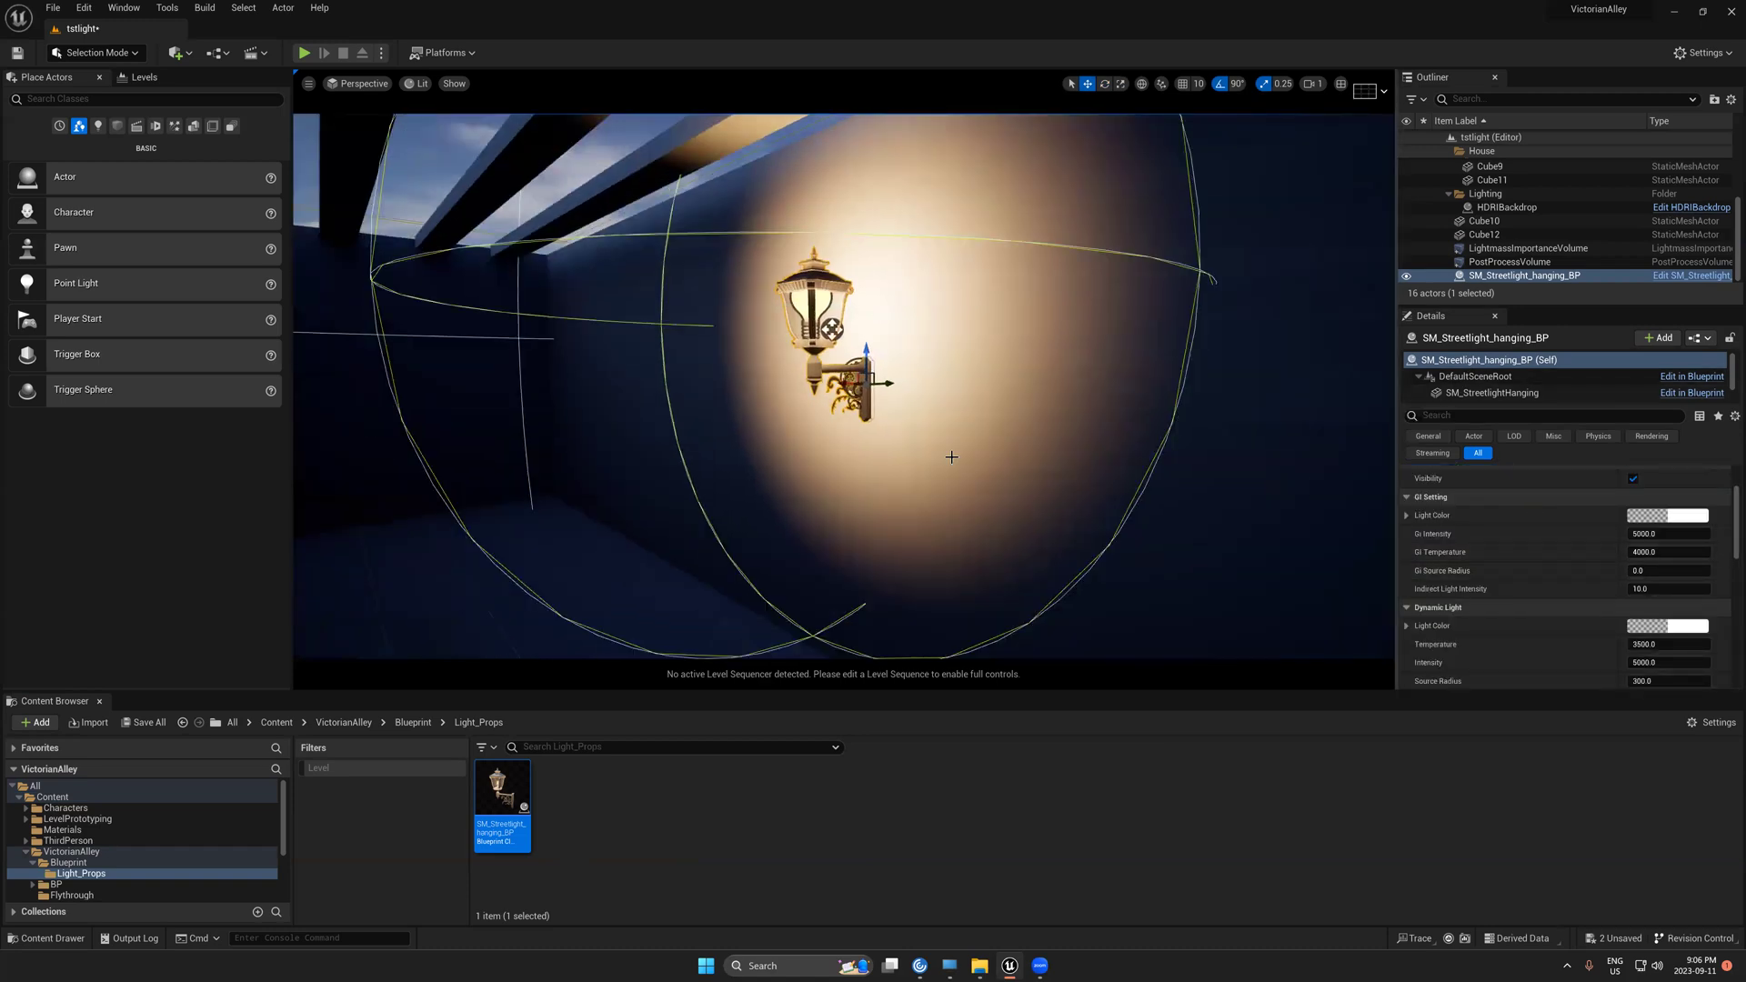
{"action": "scroll", "coordinate": [946, 491], "scroll_direction": "down", "scroll_amount": 3}
{"action": "scroll", "coordinate": [1499, 582], "scroll_direction": "down", "scroll_amount": 1}
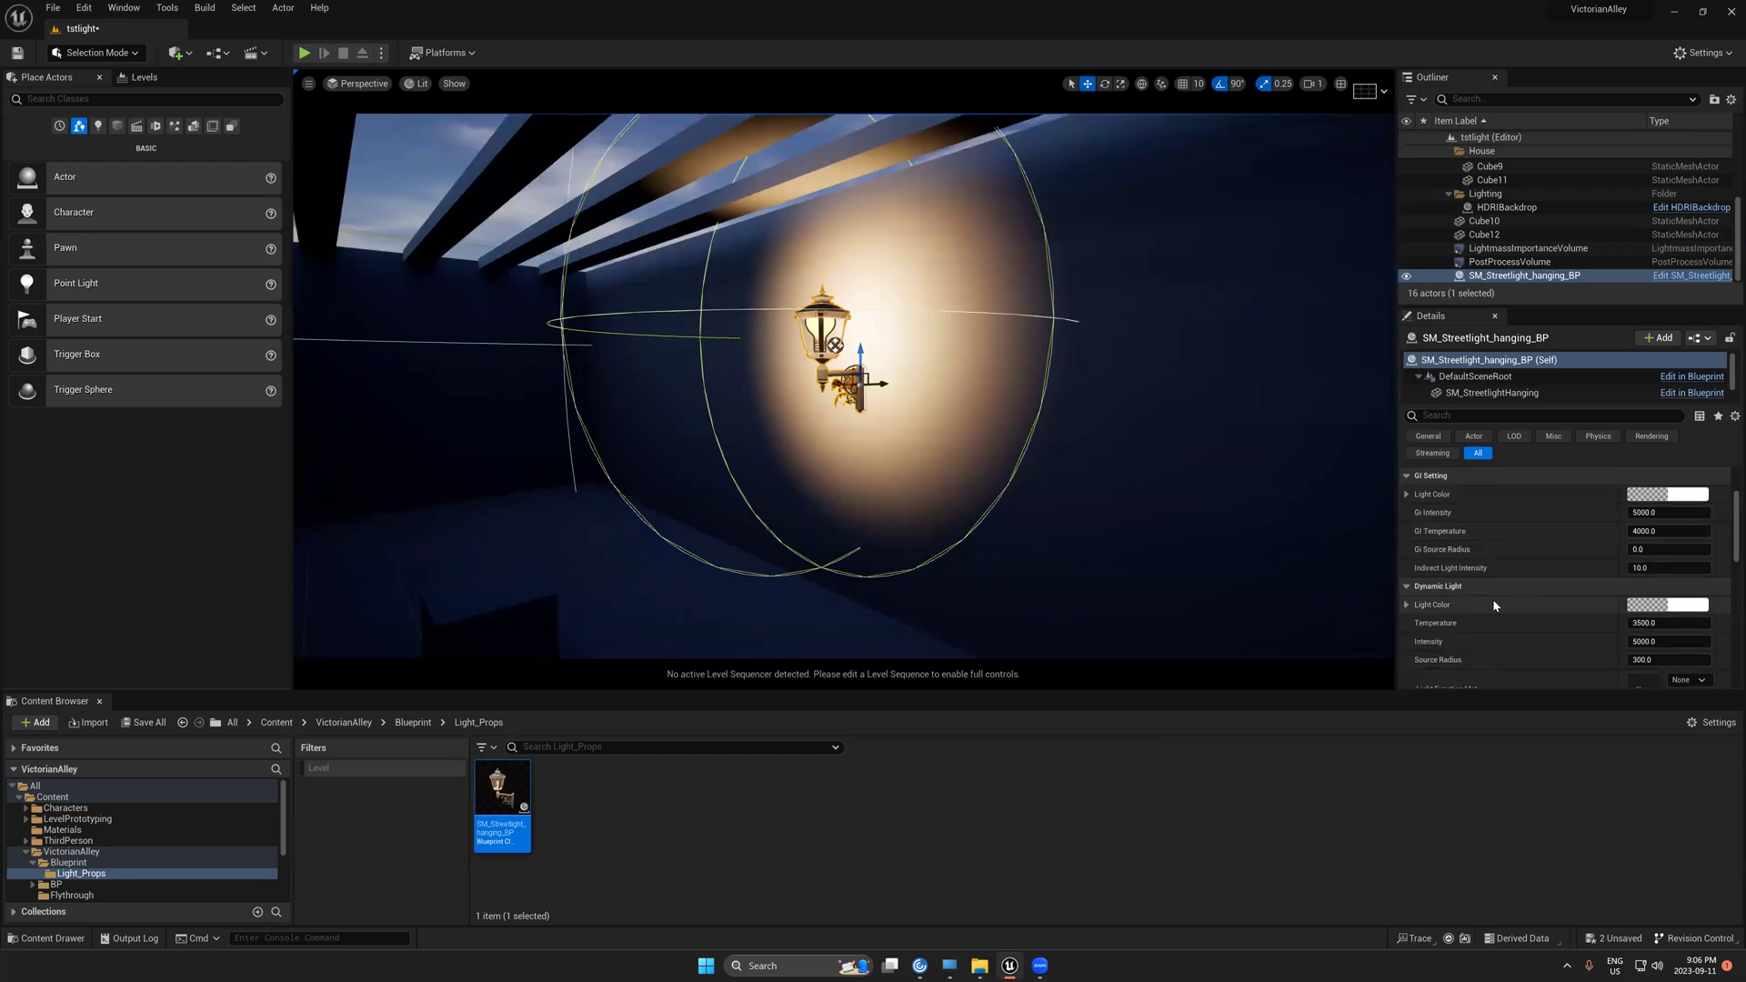
{"action": "mouse_move", "coordinate": [1670, 626]}
{"action": "left_mouse_down"}
{"action": "mouse_move", "coordinate": [1628, 625]}
{"action": "mouse_move", "coordinate": [1659, 642]}
{"action": "left_mouse_up"}
{"action": "key", "text": "ctrl+z"}
{"action": "left_click", "coordinate": [1659, 642]}
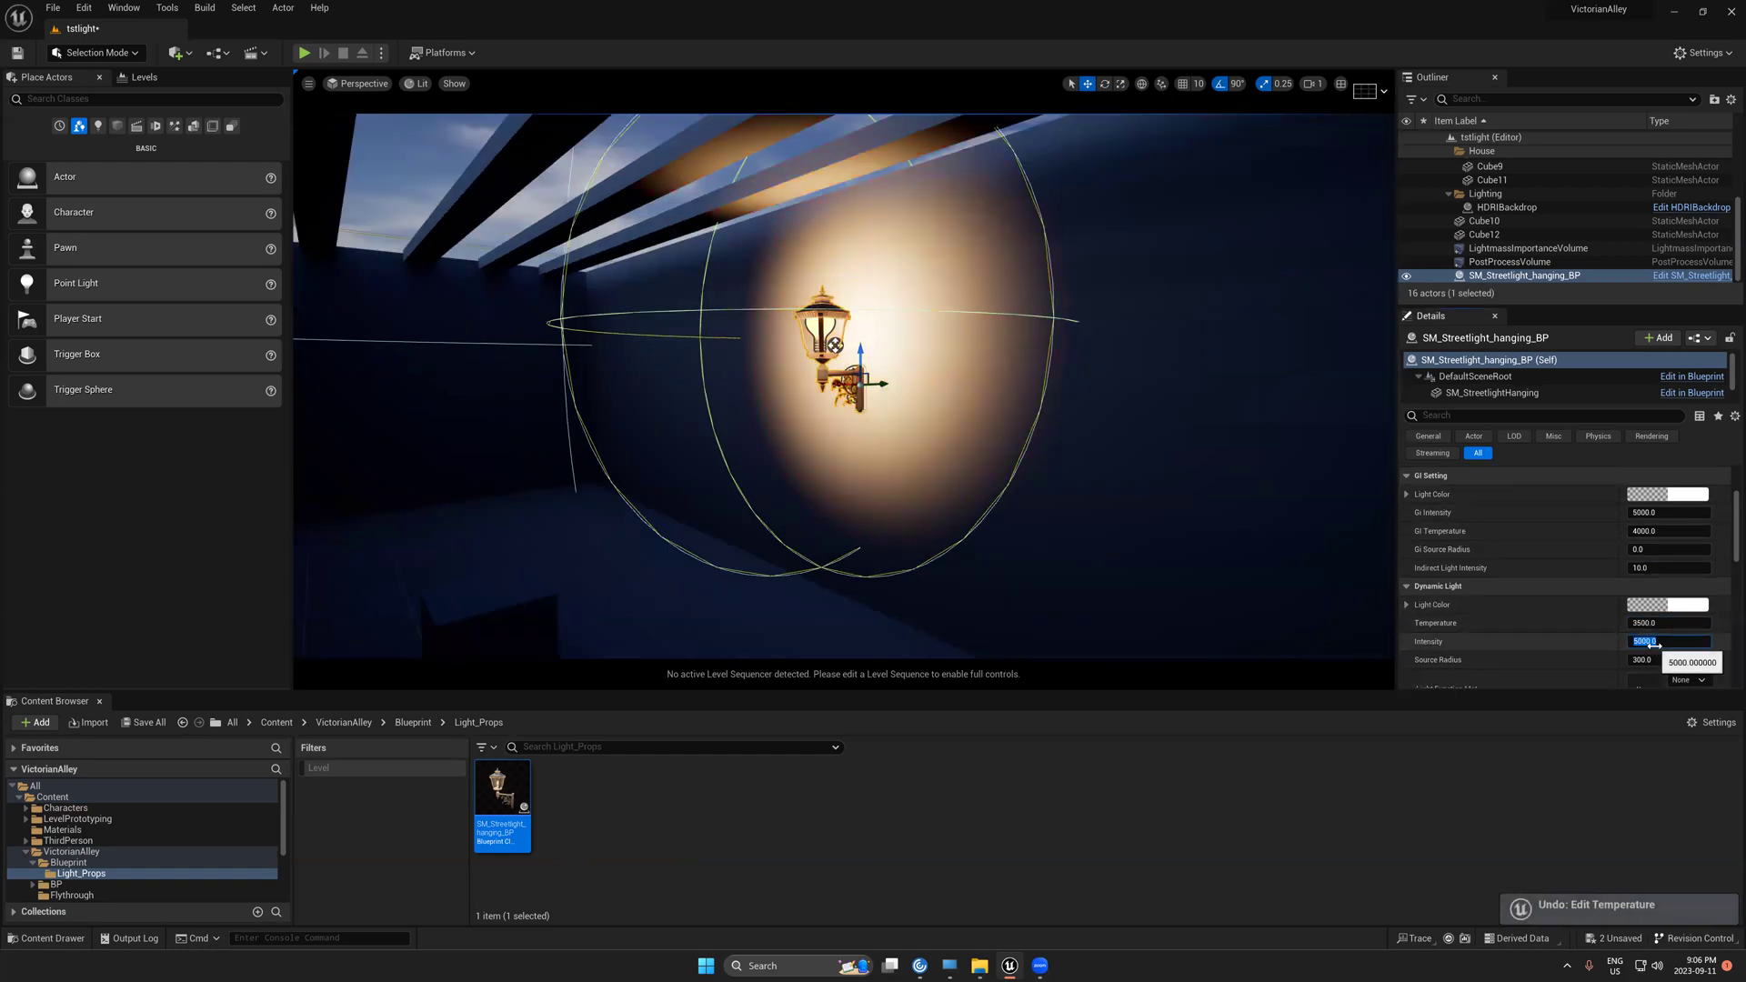
{"action": "type", "text": "1000"}
{"action": "key", "text": "Return"}
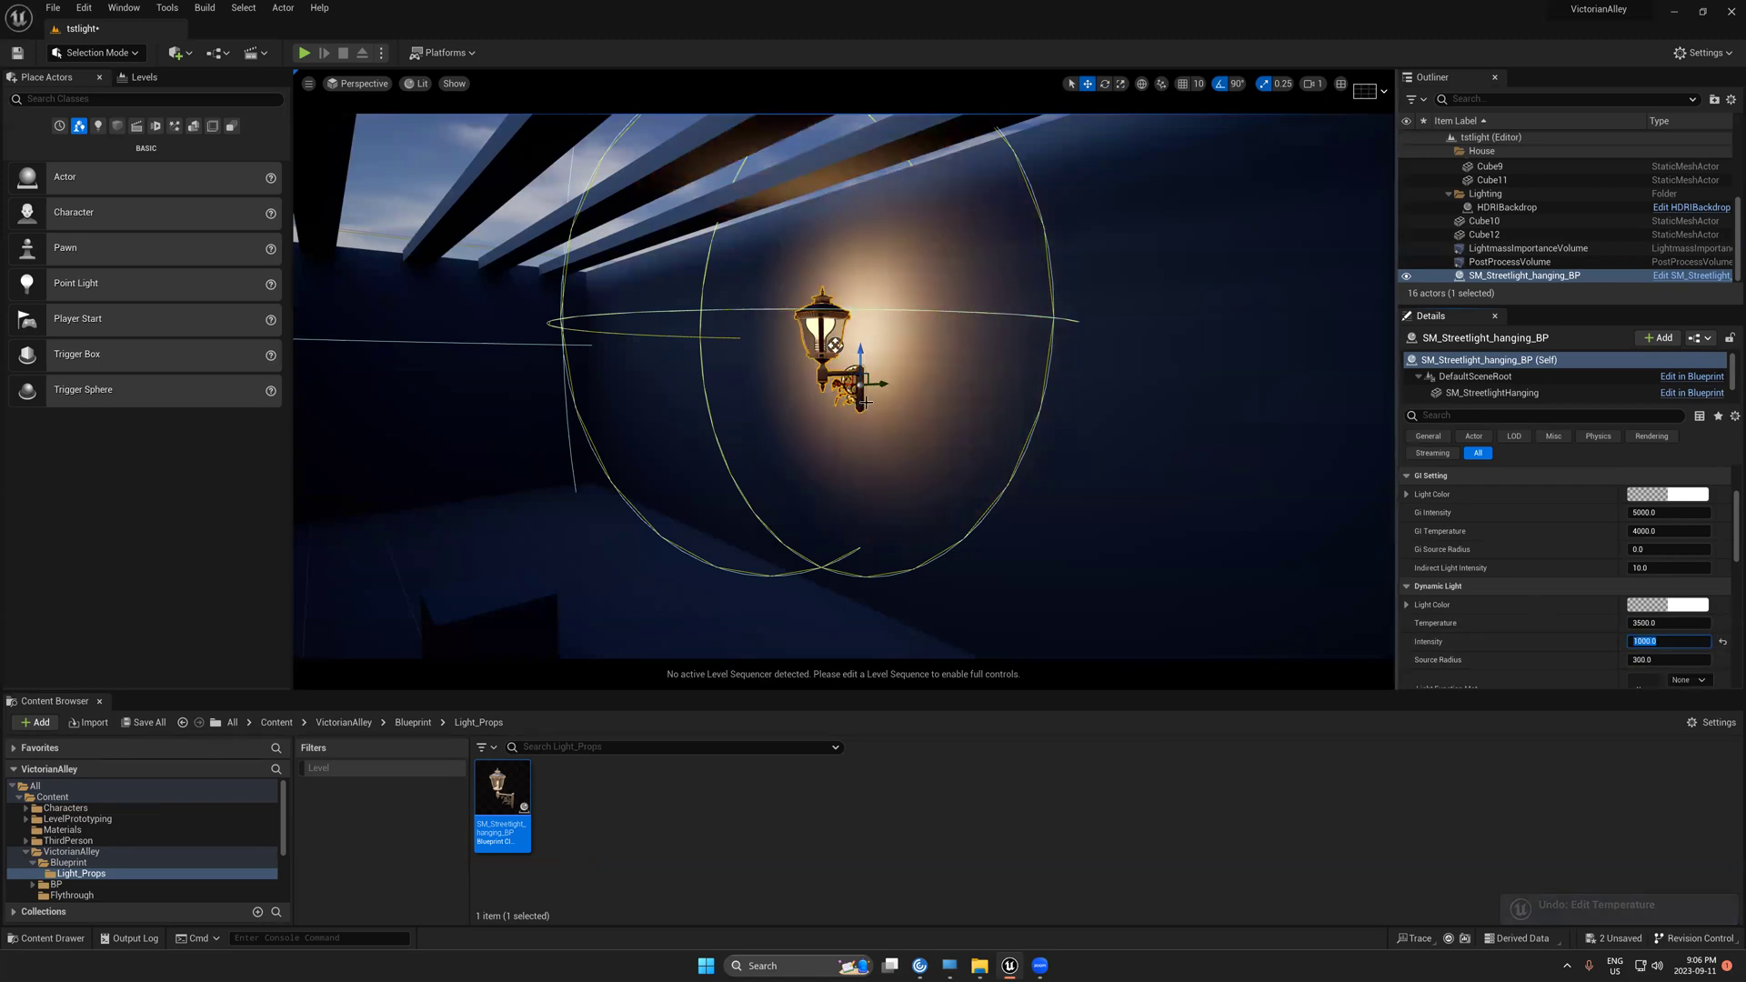
- Assign the Mat_Light Cookies material instance from VictorianAlley/Material as the streetlight's Light Function Mat and inspect the shadow on the wall
{"action": "middle_click_drag", "start_coordinate": [865, 401], "coordinate": [861, 420]}
{"action": "key", "text": "g"}
{"action": "scroll", "coordinate": [1642, 608], "scroll_direction": "down", "scroll_amount": 5}
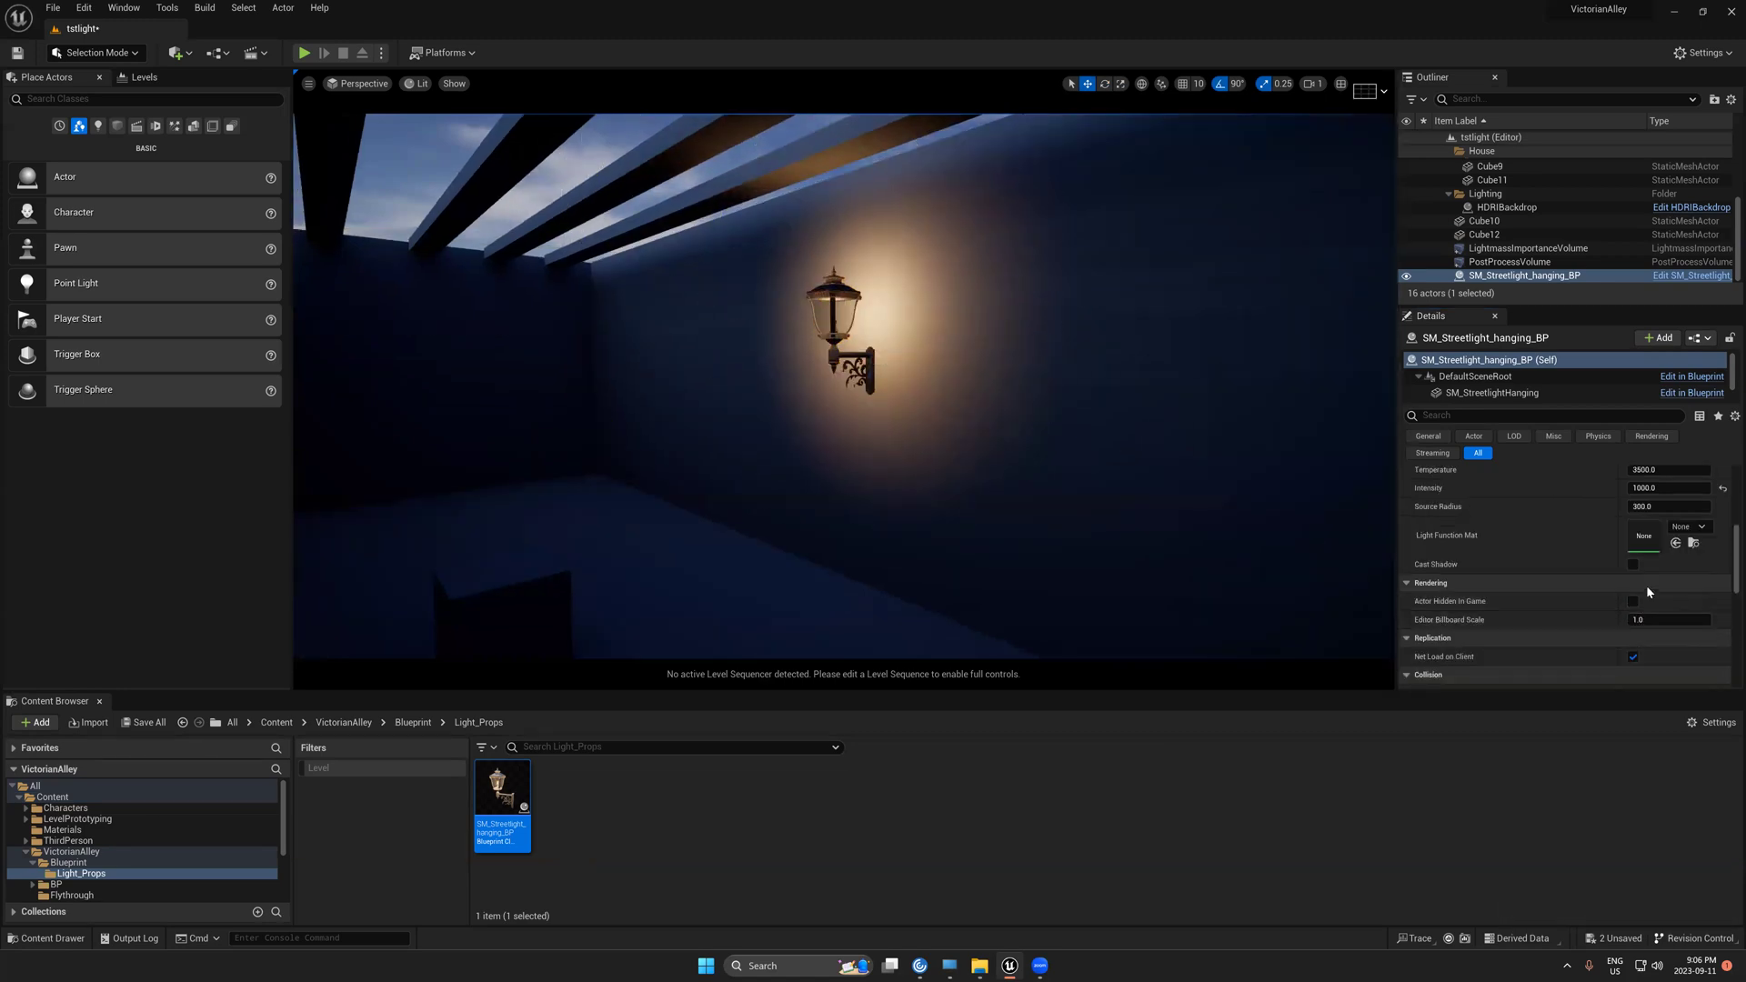
{"action": "left_click", "coordinate": [413, 722]}
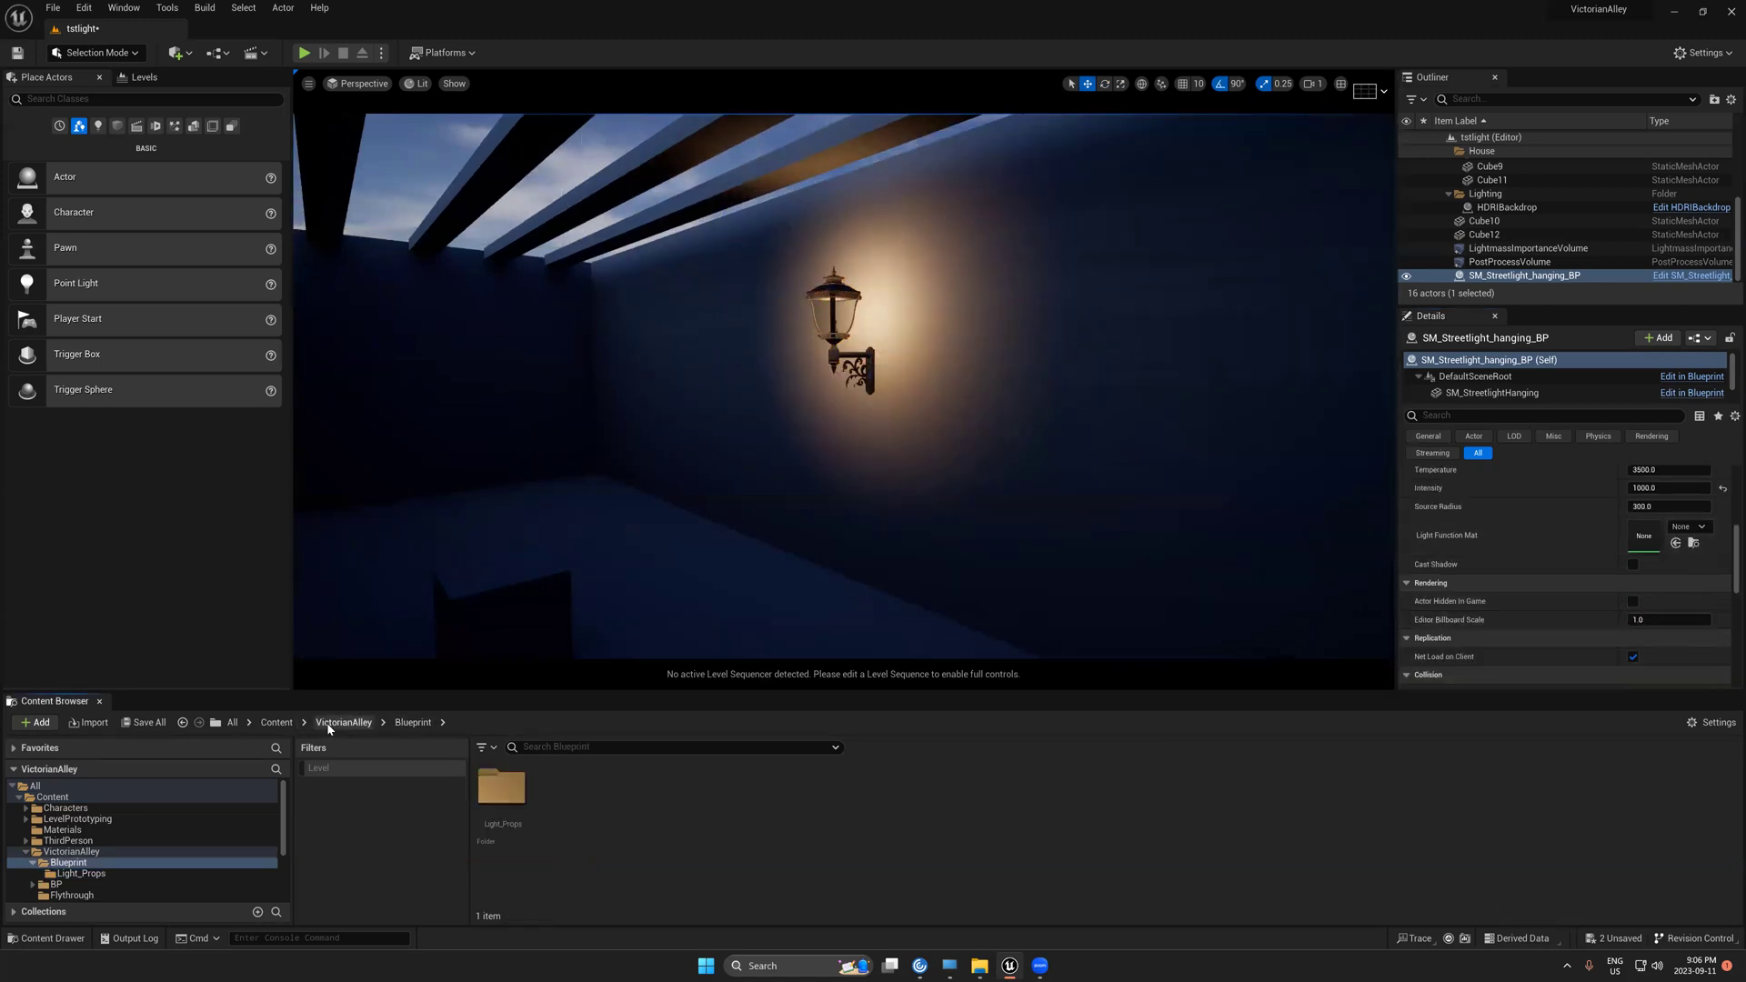
{"action": "left_click", "coordinate": [344, 722]}
{"action": "double_click", "coordinate": [879, 787]}
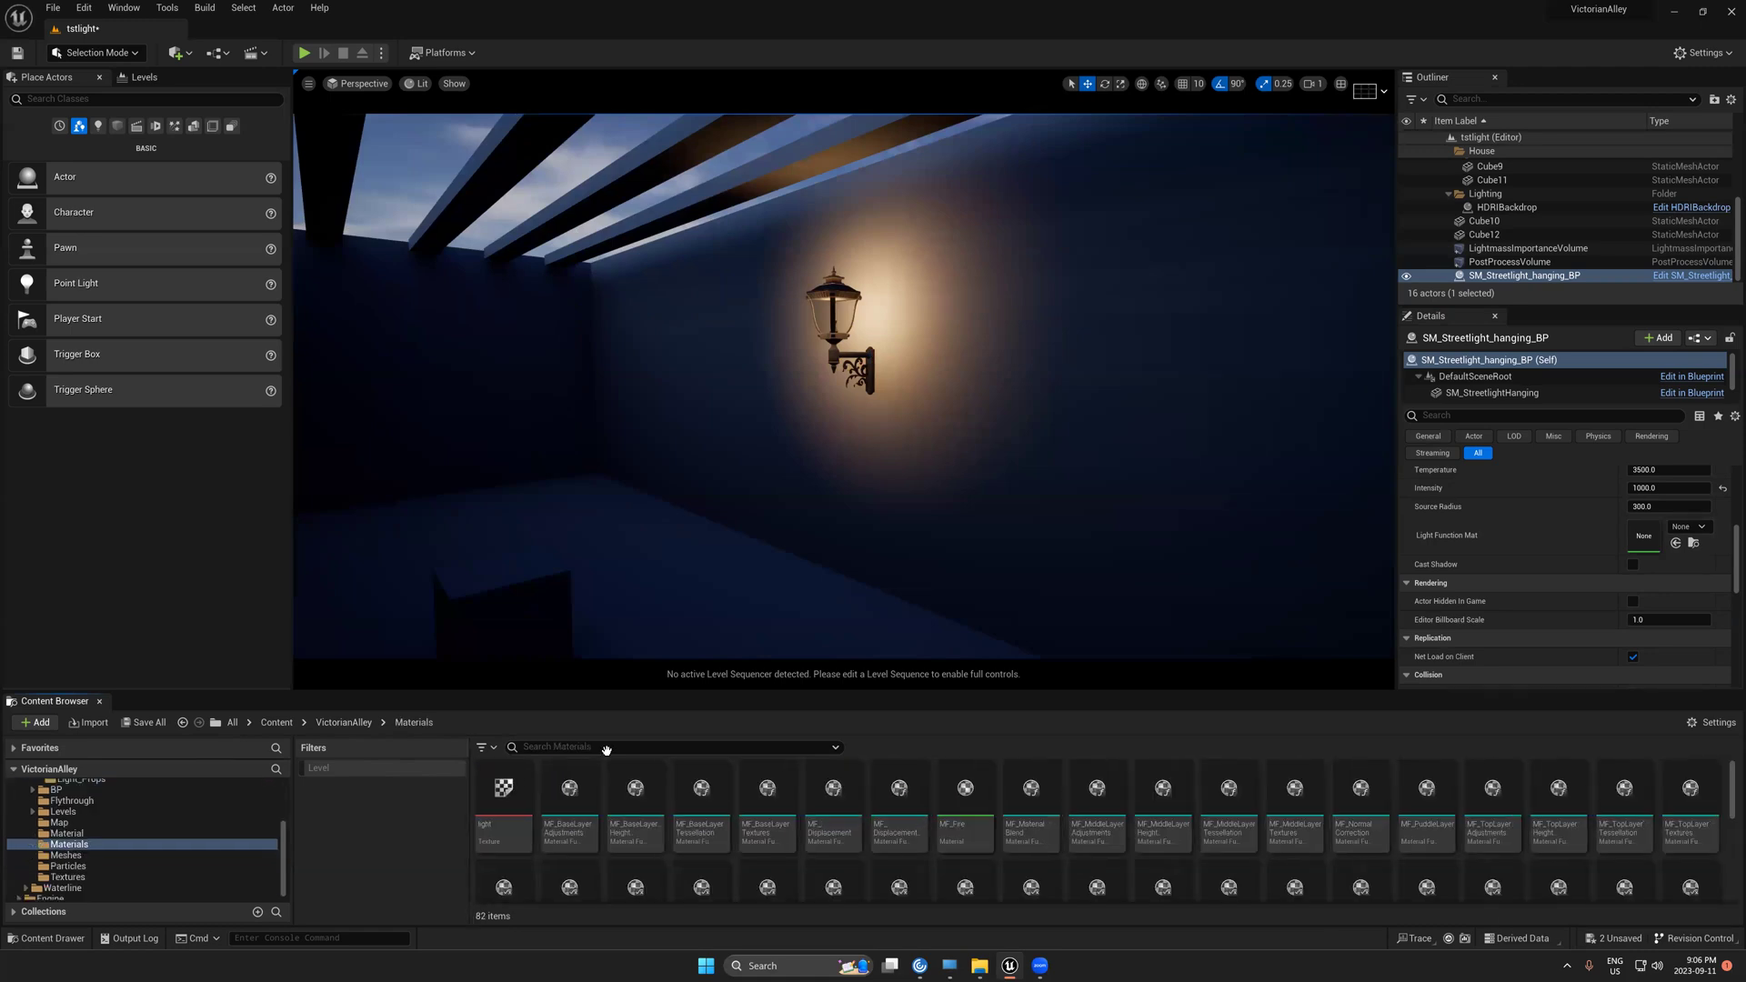
{"action": "left_click", "coordinate": [346, 722]}
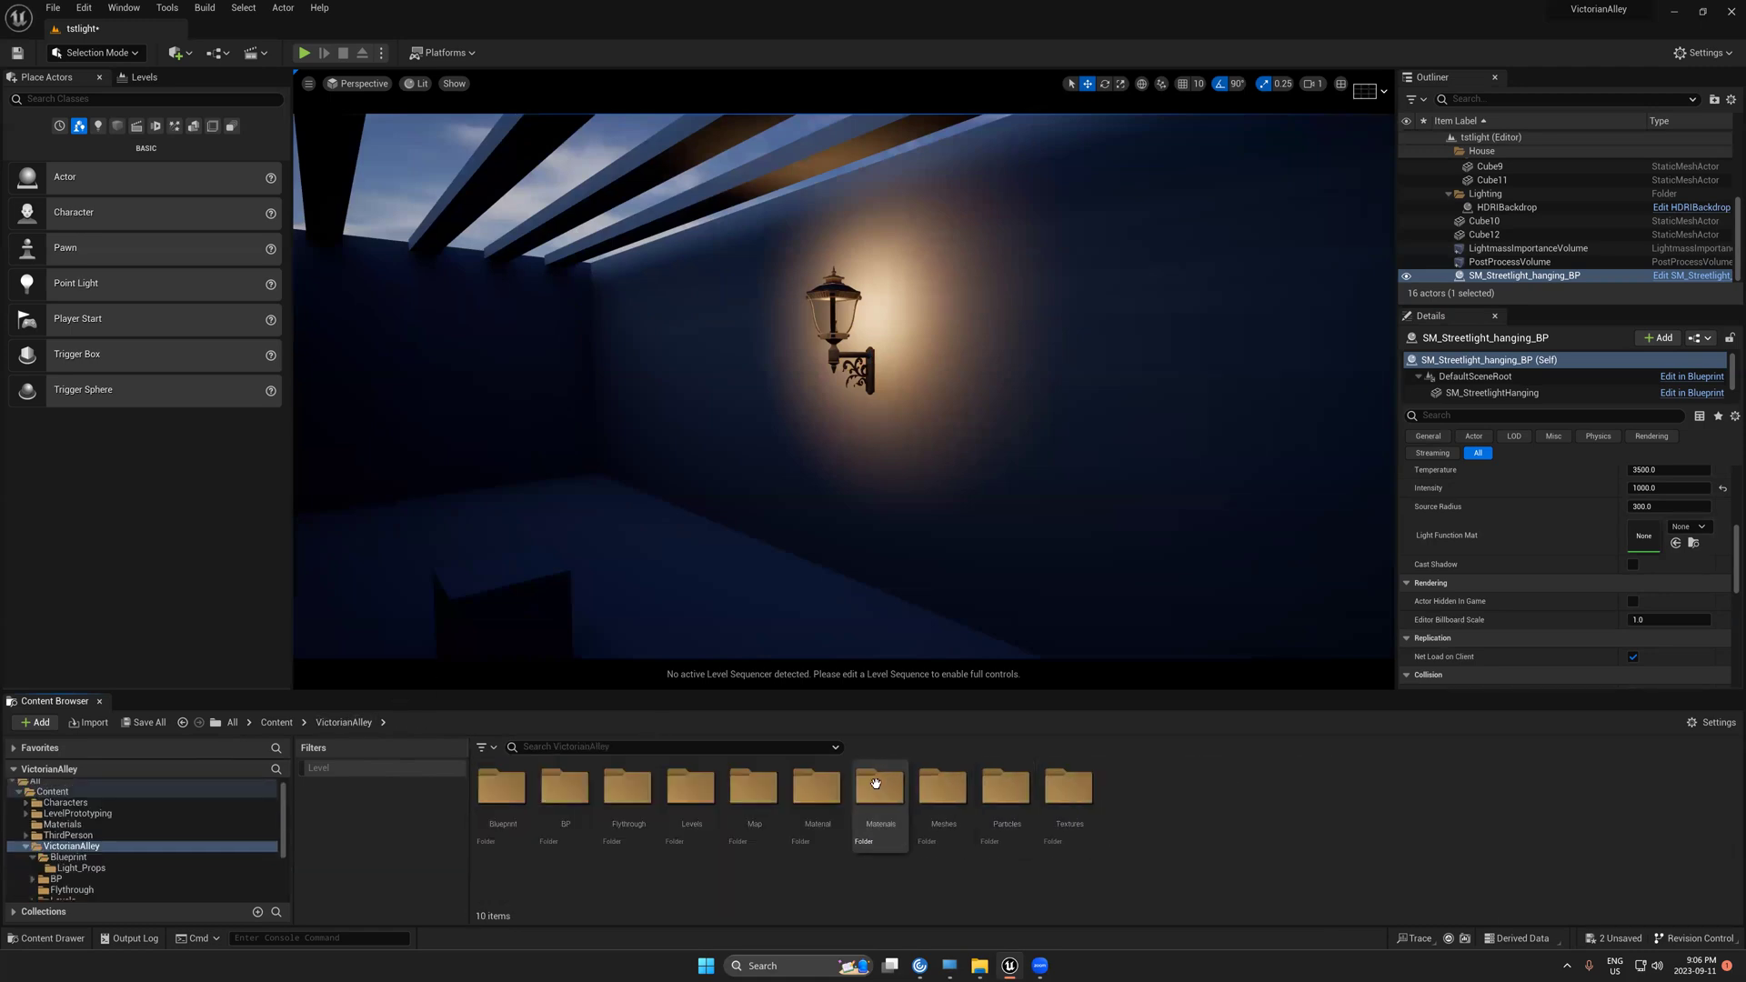
{"action": "double_click", "coordinate": [818, 787]}
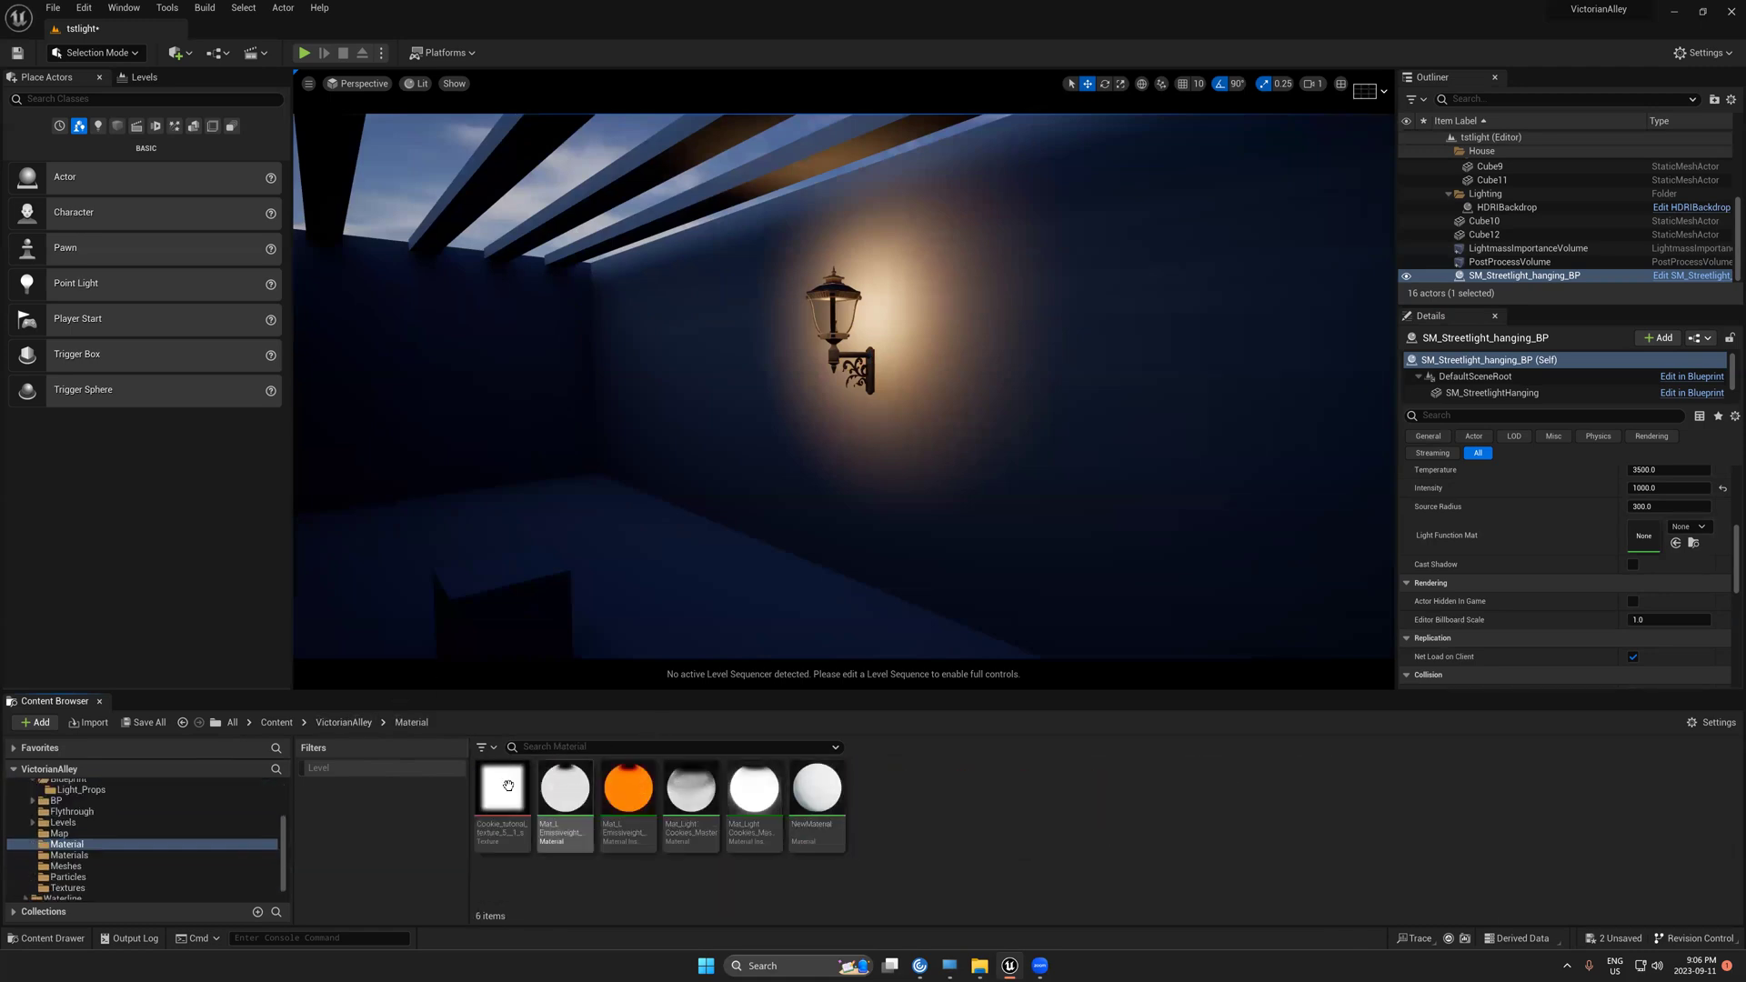
{"action": "left_click_drag", "start_coordinate": [754, 787], "coordinate": [1648, 536]}
{"action": "key", "text": "g"}
{"action": "key", "text": "g"}
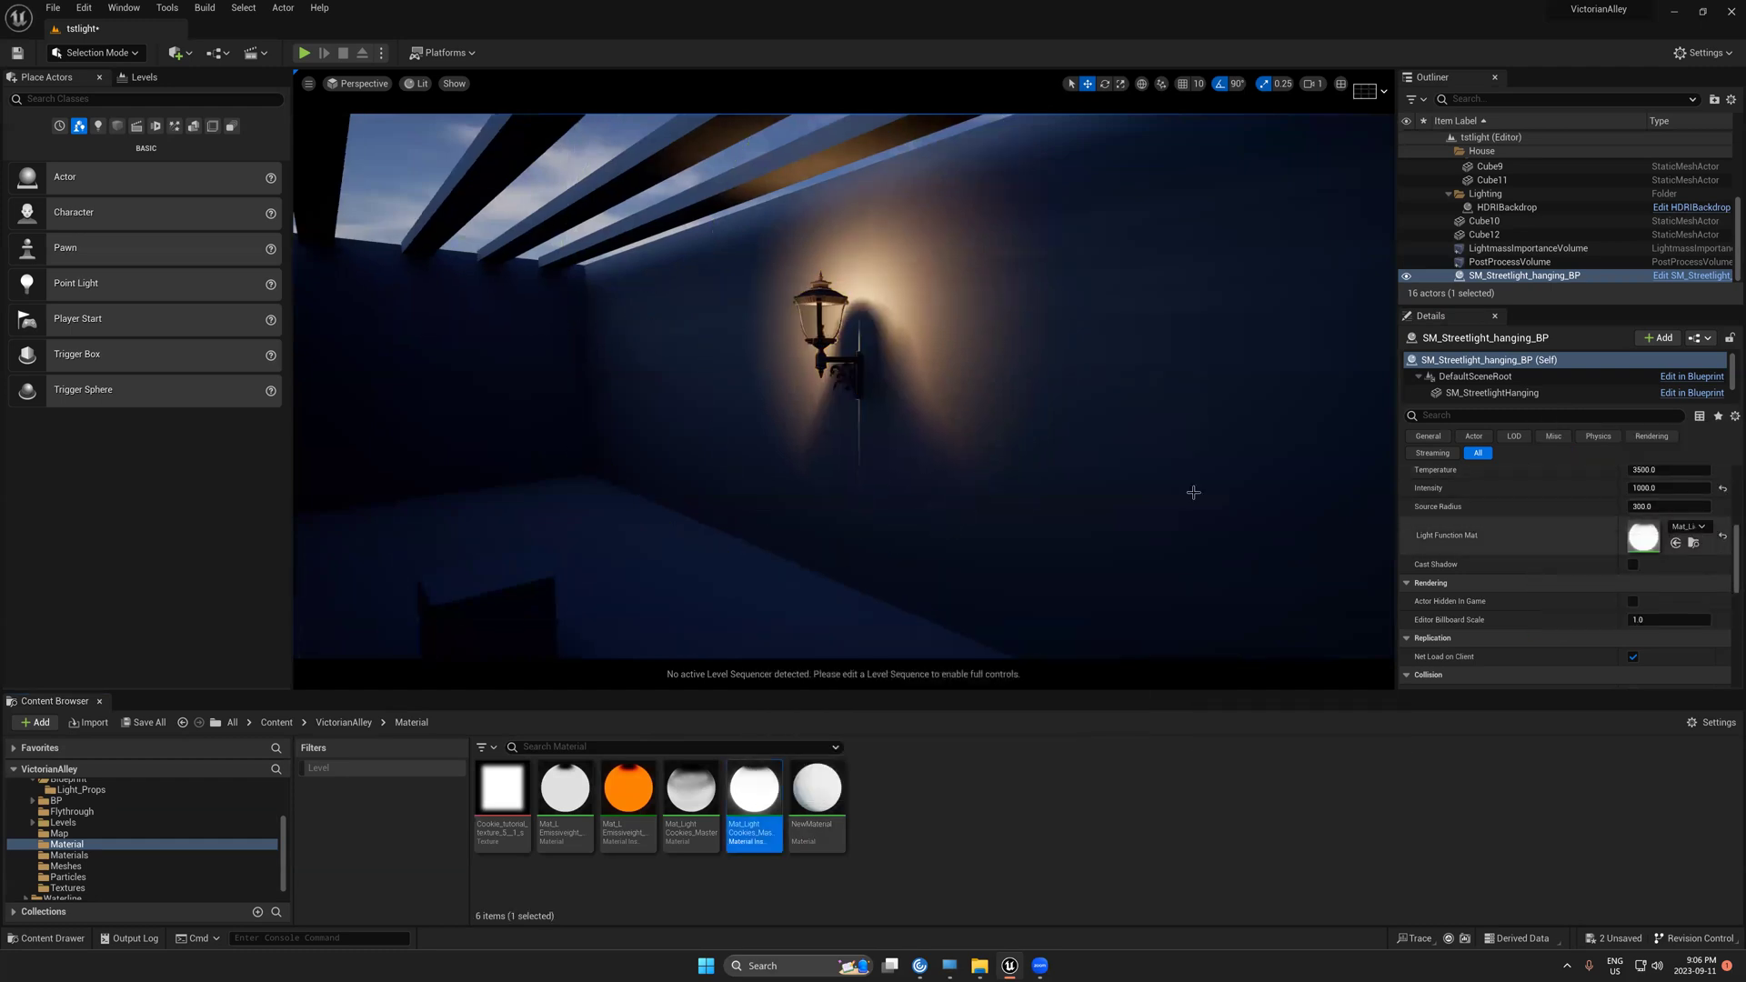
{"action": "right_click_drag", "start_coordinate": [1192, 495], "coordinate": [1171, 469]}
{"action": "scroll", "coordinate": [835, 346], "scroll_direction": "up", "scroll_amount": 2}
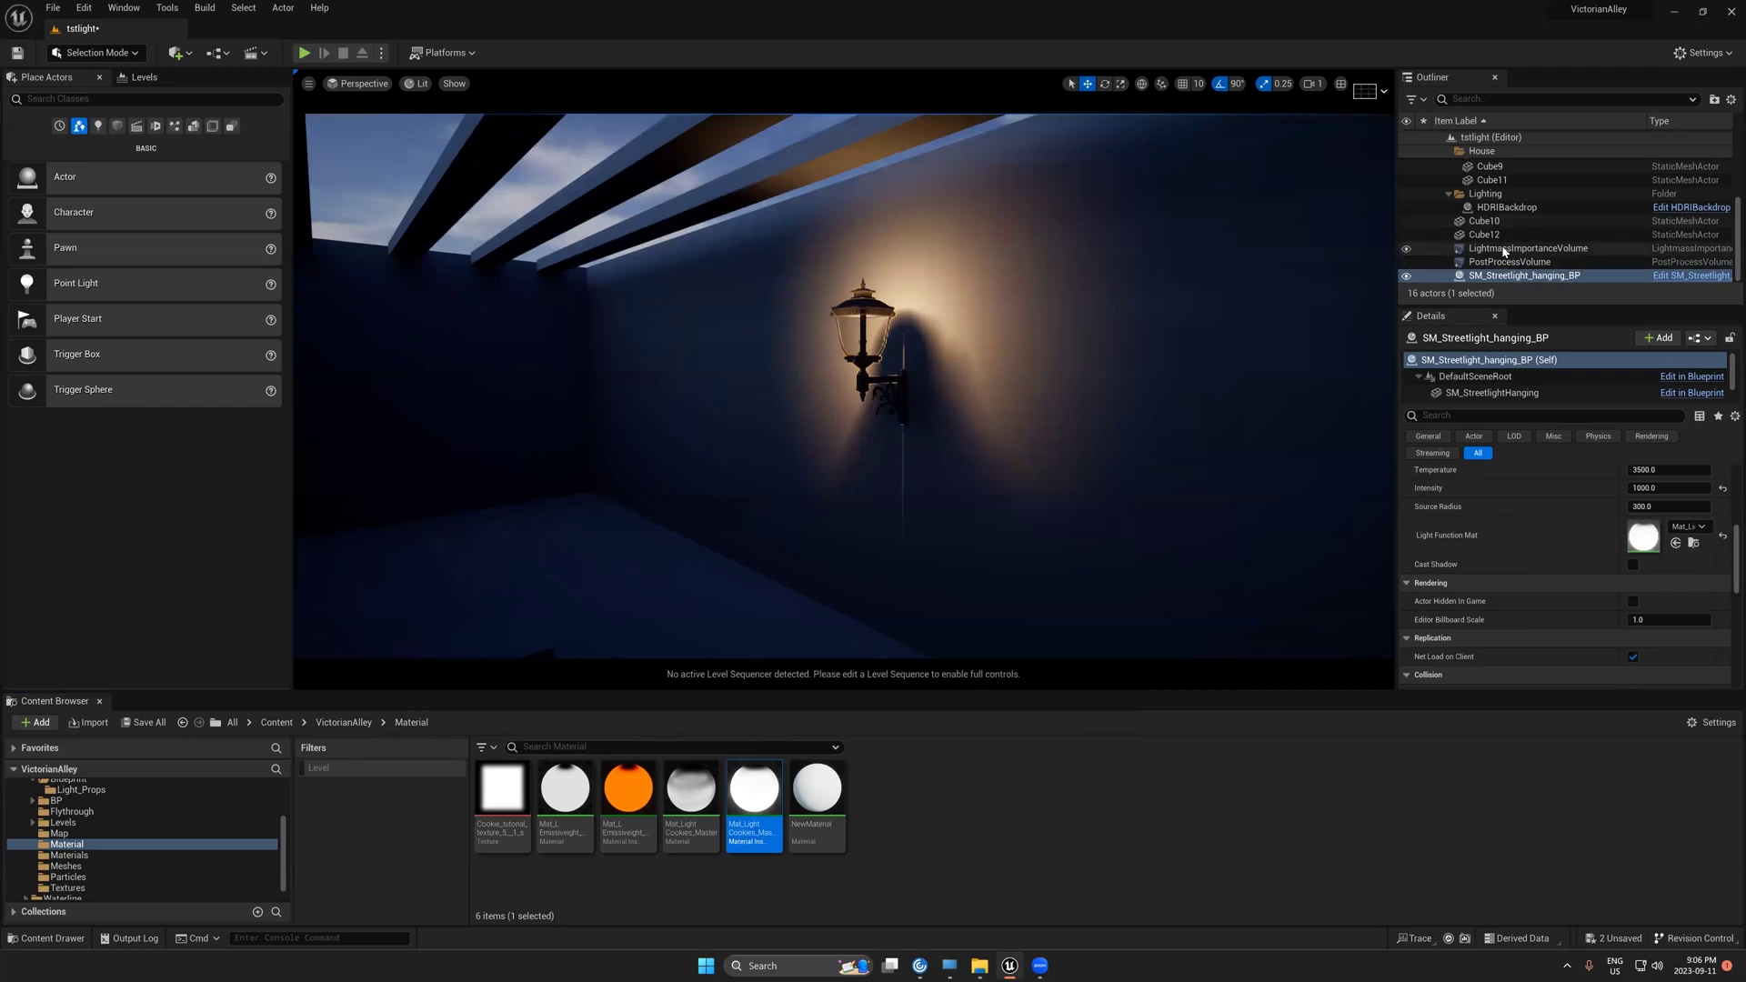
- Set the streetlight's Dynamic Light source radius to 1000, trying smaller increases while viewing the room
{"action": "scroll", "coordinate": [1595, 531], "scroll_direction": "up", "scroll_amount": 1}
{"action": "scroll", "coordinate": [1596, 524], "scroll_direction": "up", "scroll_amount": 2}
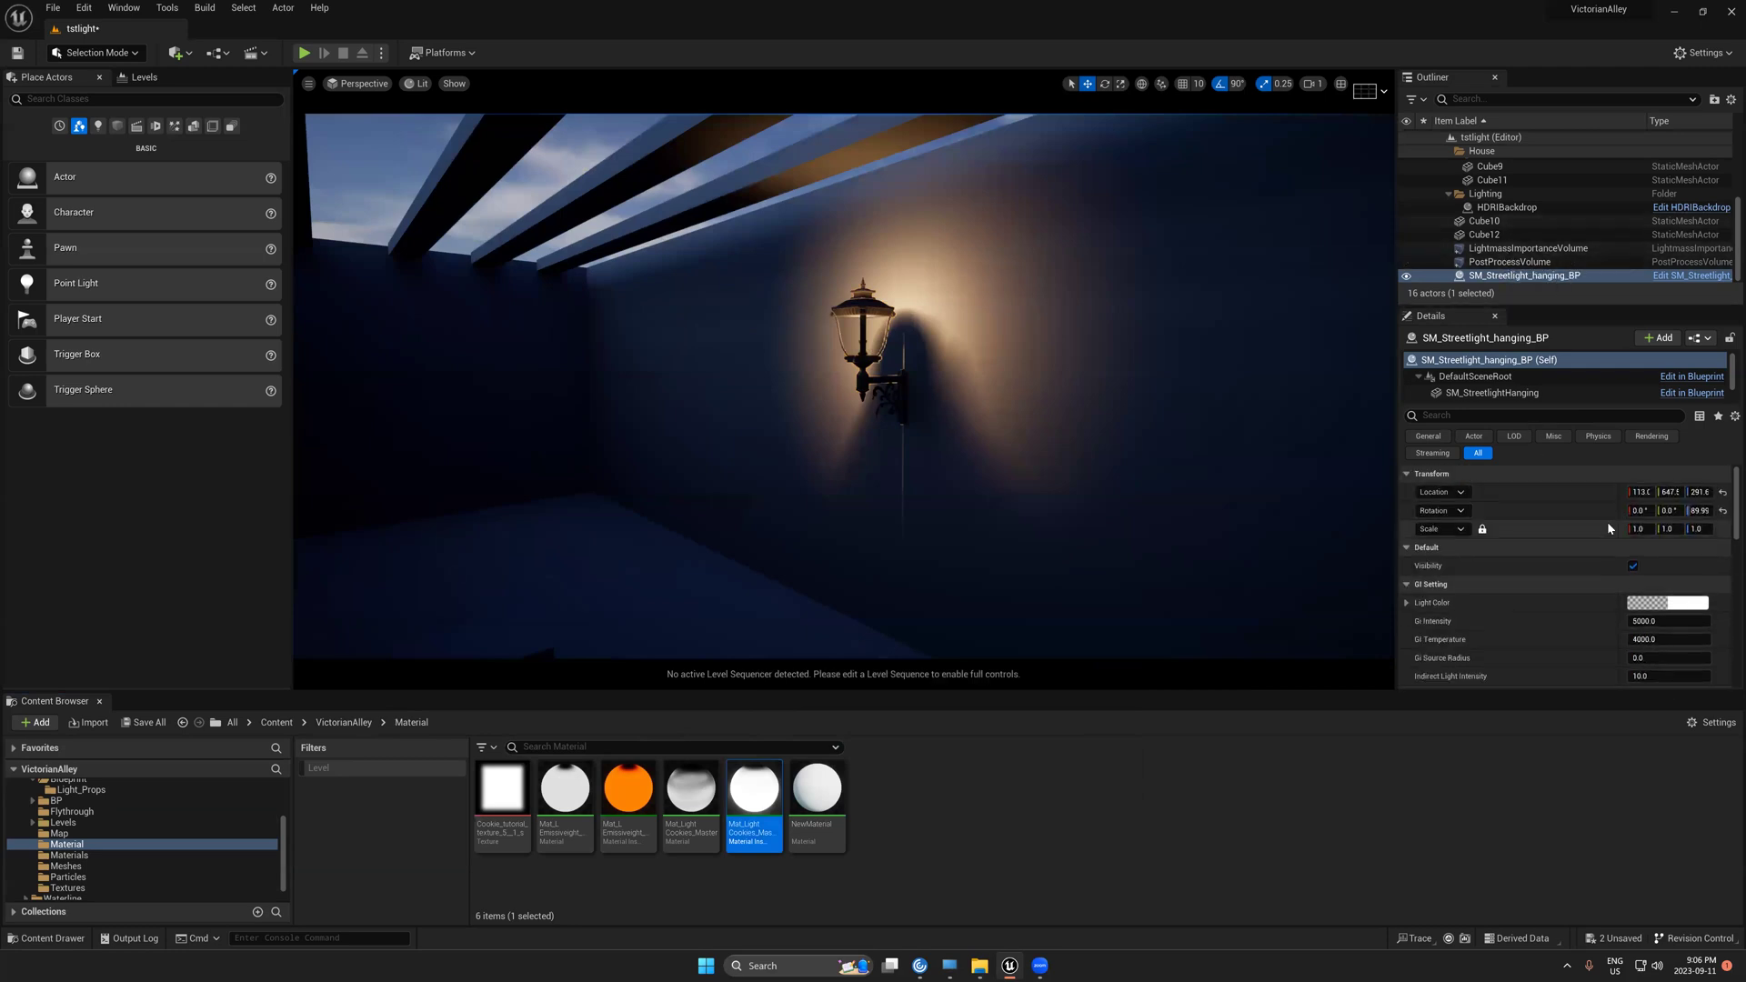
{"action": "scroll", "coordinate": [1471, 593], "scroll_direction": "down", "scroll_amount": 1}
{"action": "key", "text": "g"}
{"action": "scroll", "coordinate": [760, 197], "scroll_direction": "down", "scroll_amount": 3}
{"action": "middle_click_drag", "start_coordinate": [609, 428], "coordinate": [721, 117]}
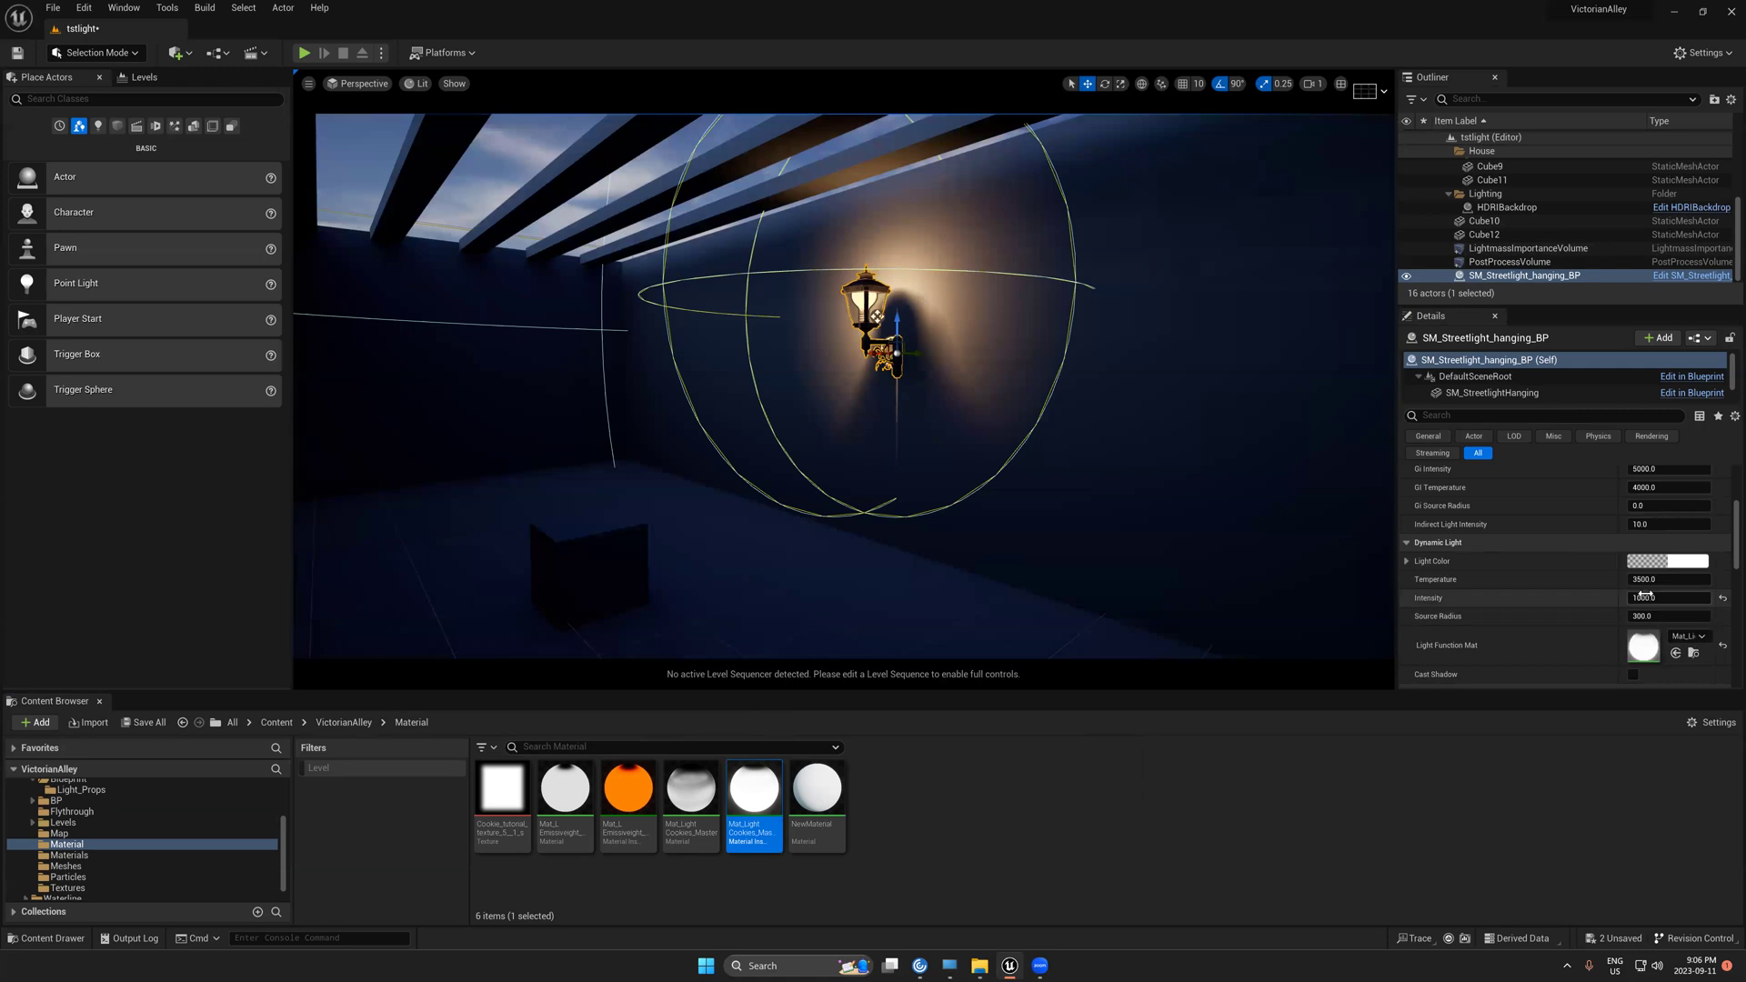
{"action": "left_click_drag", "start_coordinate": [1669, 615], "coordinate": [1710, 616]}
{"action": "right_click_drag", "start_coordinate": [1241, 488], "coordinate": [1155, 488]}
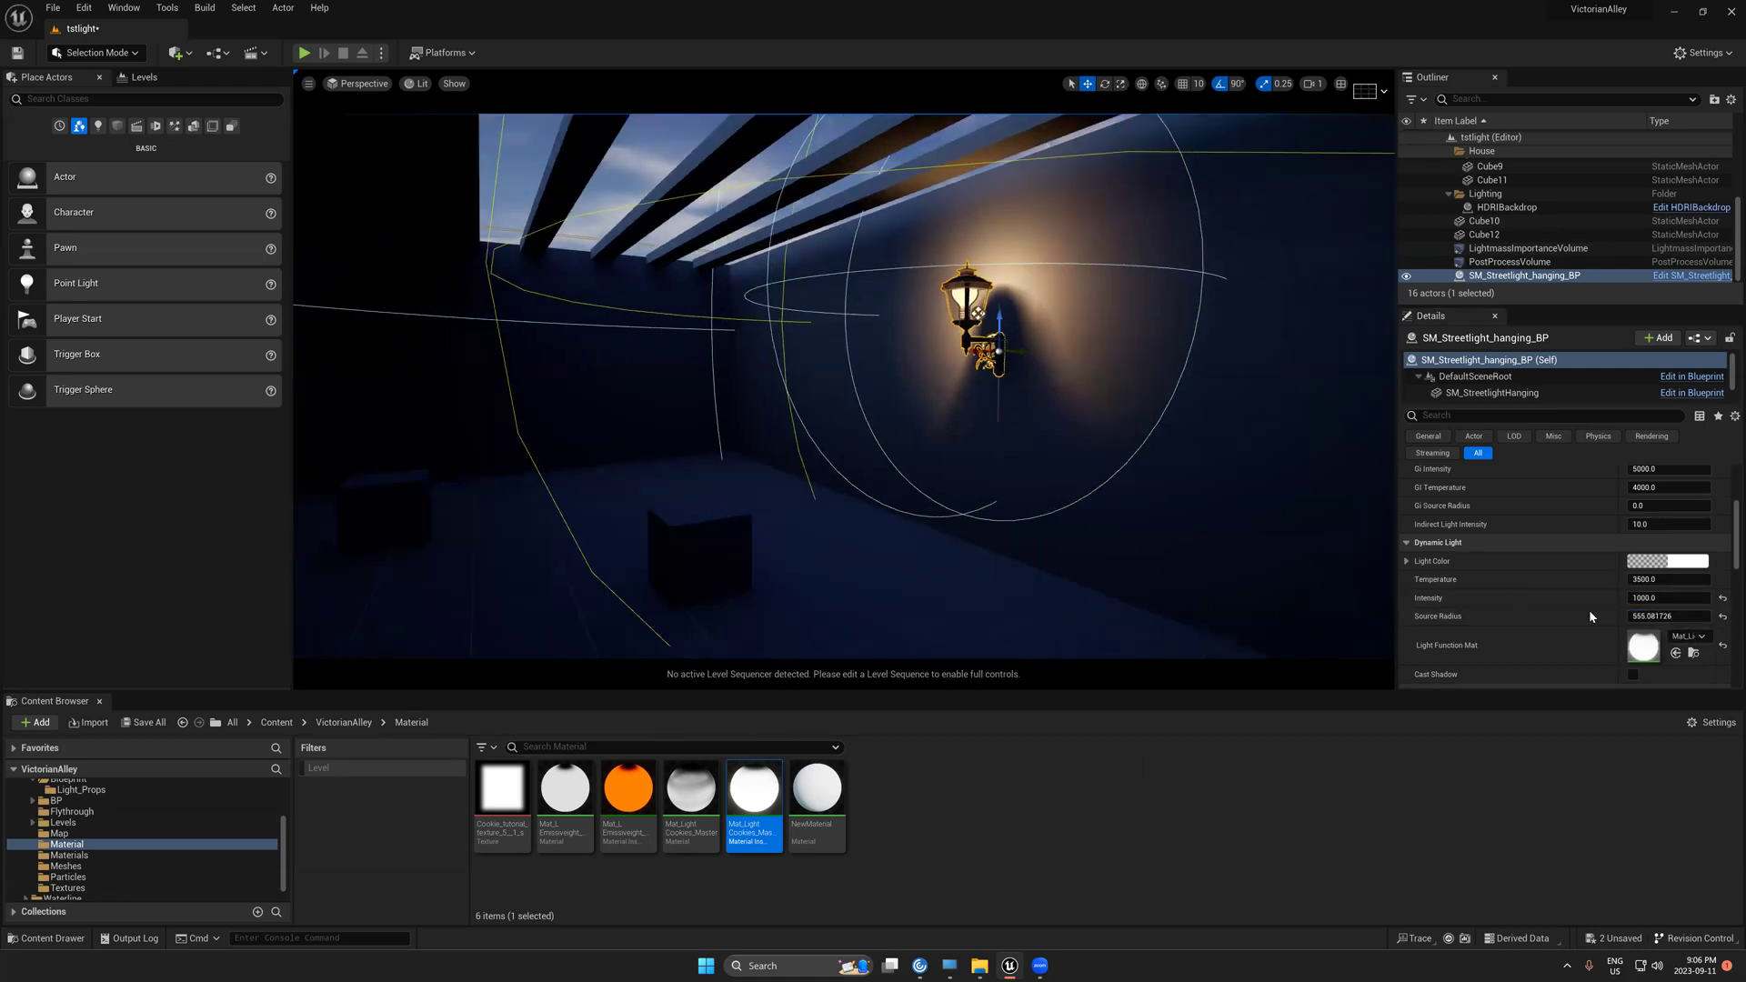
{"action": "left_click_drag", "start_coordinate": [1647, 617], "coordinate": [1675, 616]}
{"action": "right_click_drag", "start_coordinate": [1119, 331], "coordinate": [1009, 331]}
{"action": "left_click_drag", "start_coordinate": [1662, 617], "coordinate": [1693, 617]}
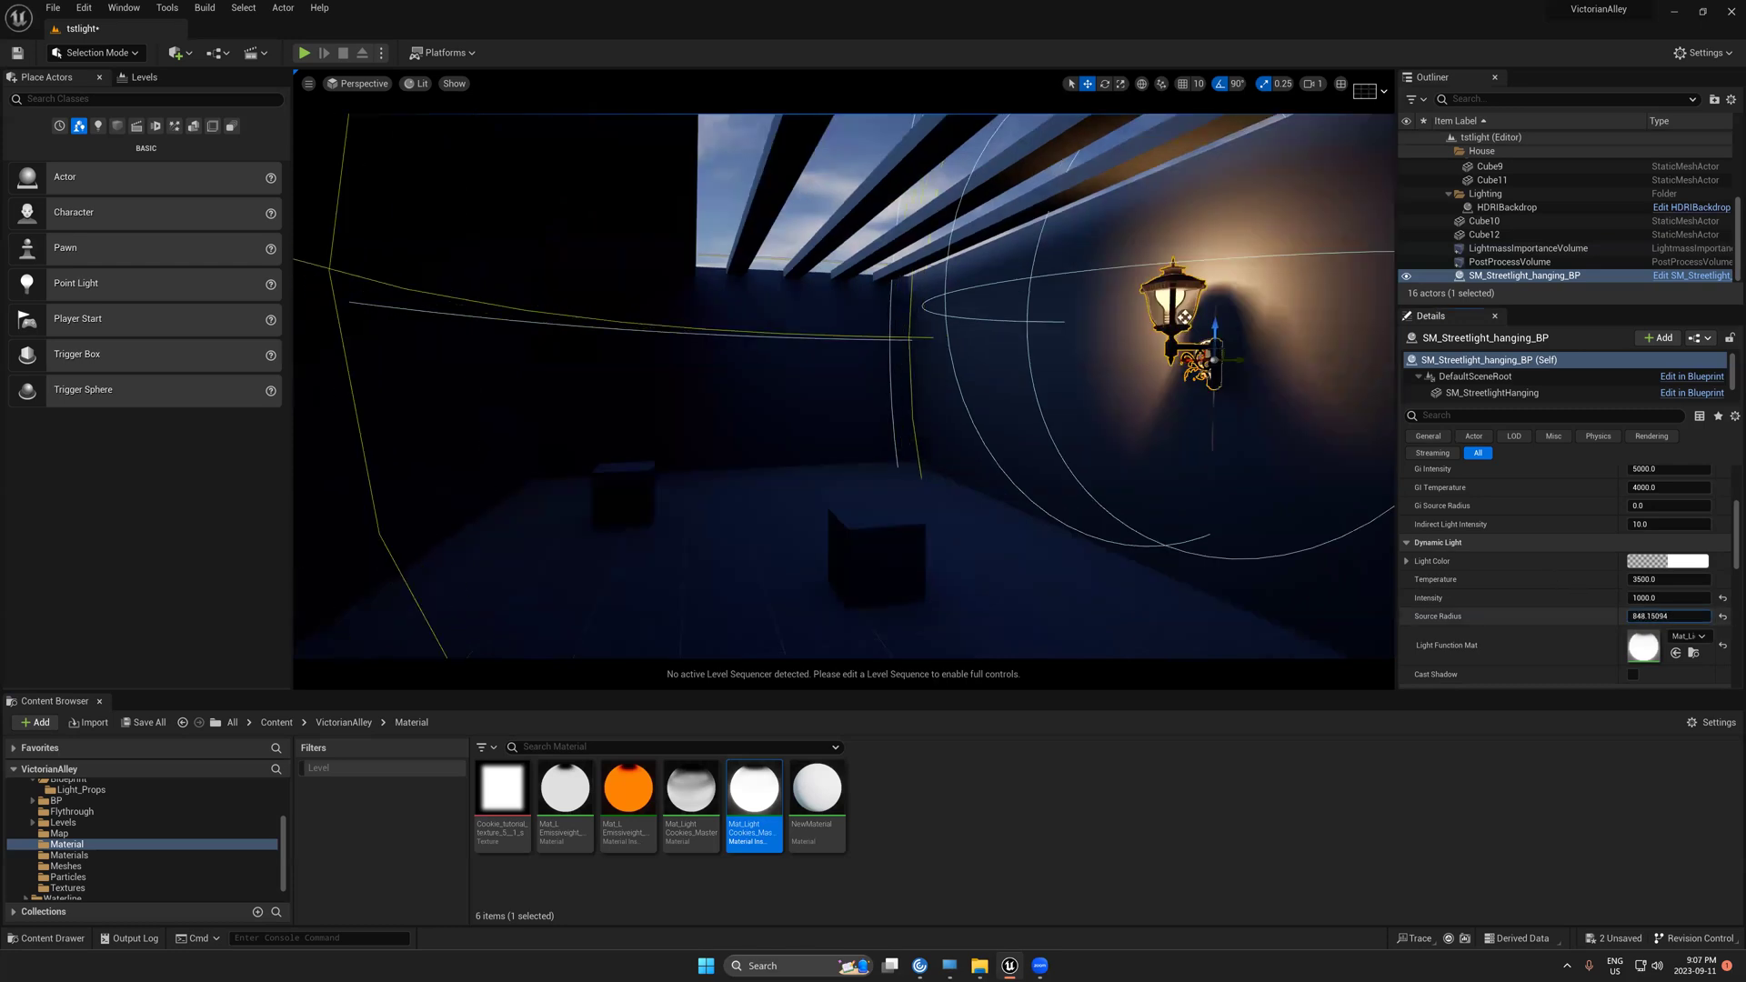
{"action": "type", "text": "1000"}
{"action": "key", "text": "Return"}
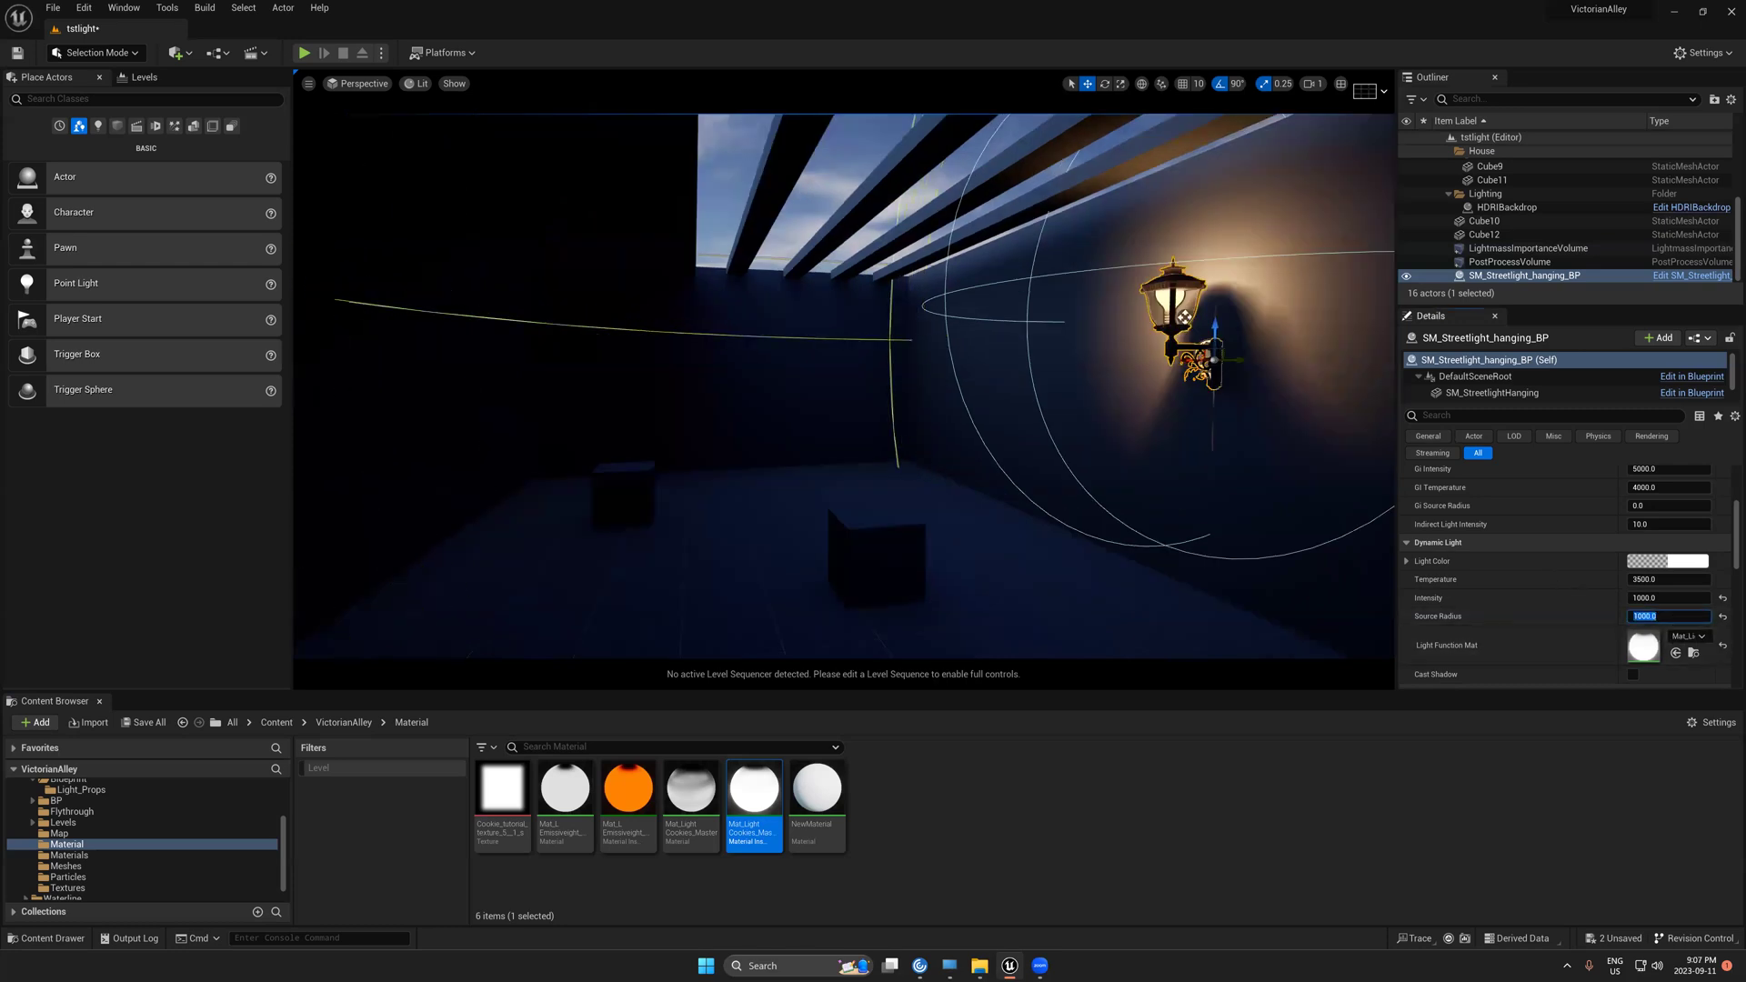
{"action": "right_click_drag", "start_coordinate": [974, 538], "coordinate": [1250, 609]}
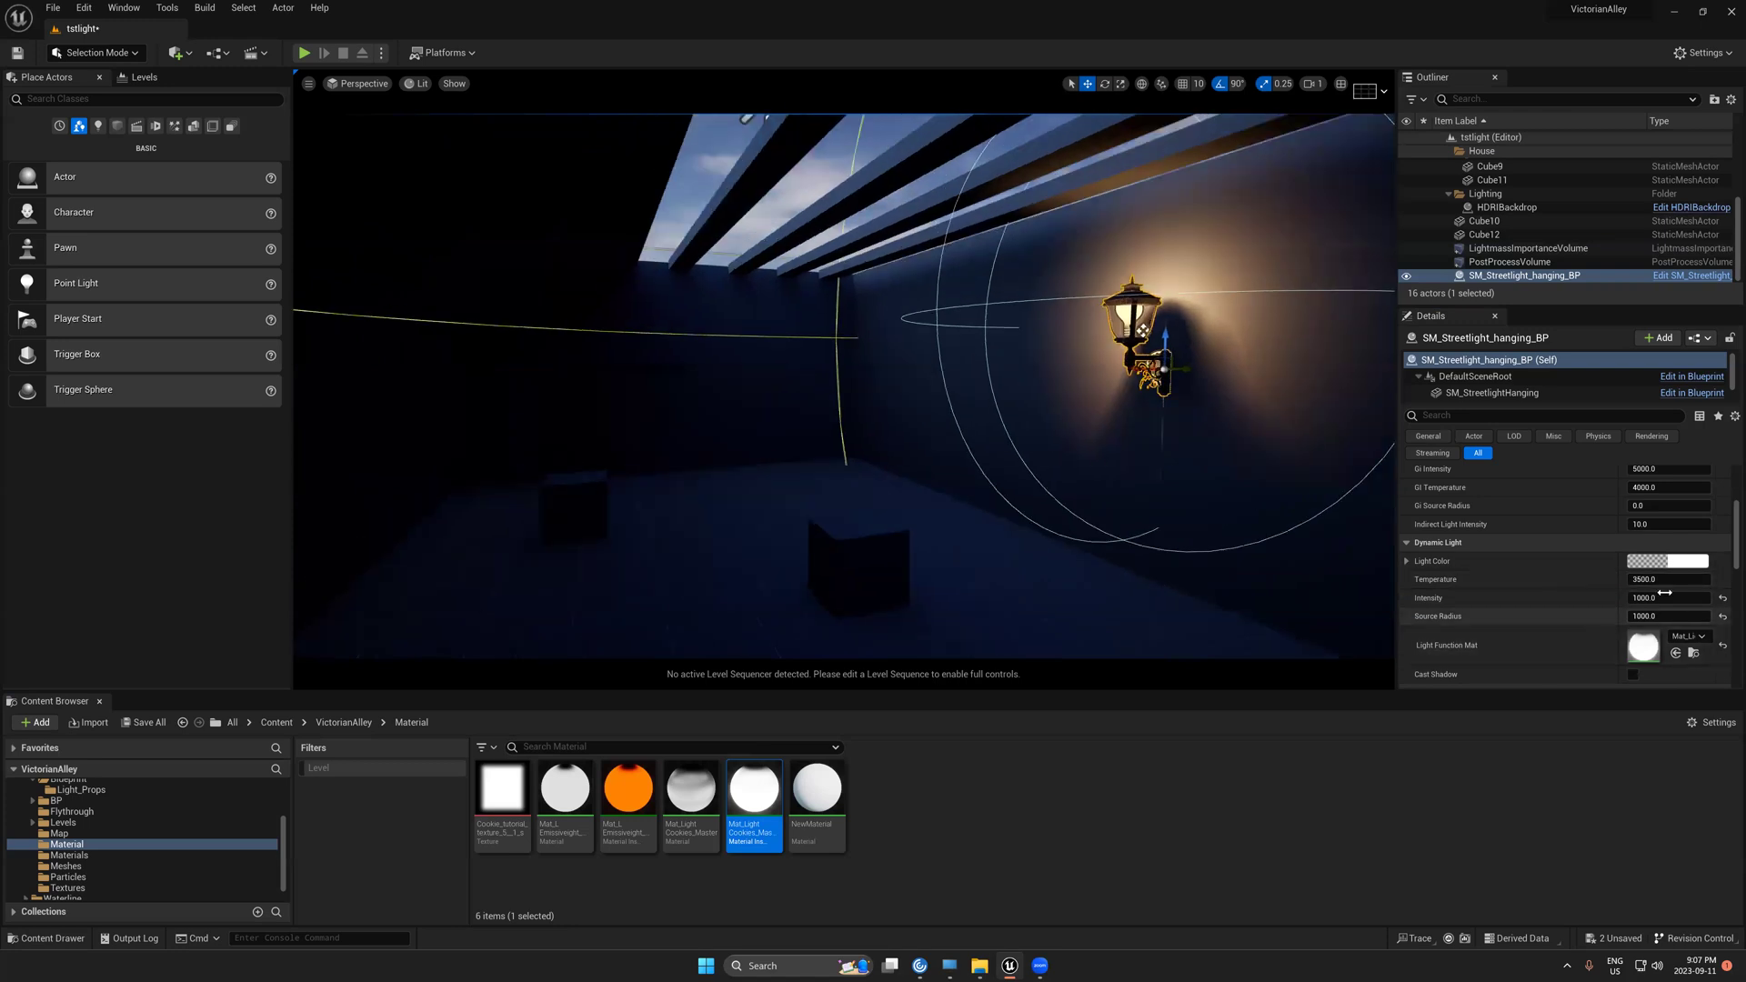
- Undo the recent changes to the streetlight's Dynamic Light source radius
{"action": "scroll", "coordinate": [1654, 618], "scroll_direction": "down", "scroll_amount": 1}
{"action": "scroll", "coordinate": [1645, 622], "scroll_direction": "down", "scroll_amount": 1}
{"action": "scroll", "coordinate": [1645, 596], "scroll_direction": "up", "scroll_amount": 1}
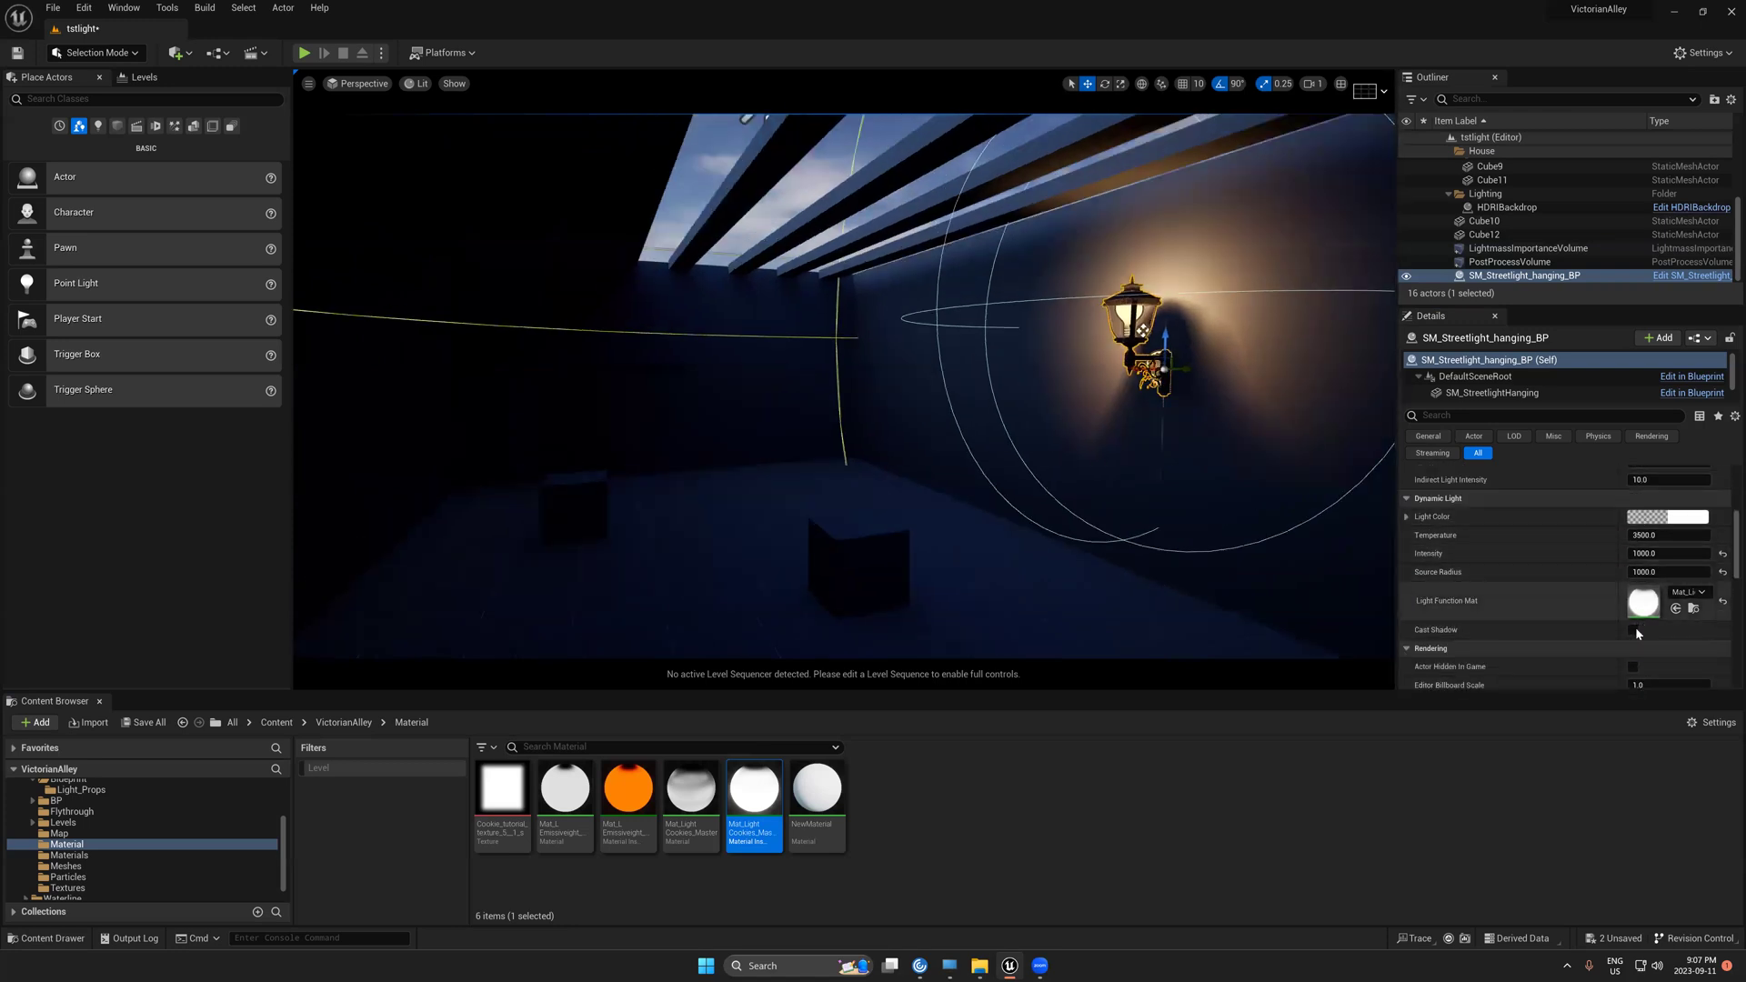
{"action": "key", "text": "ctrl+z"}
{"action": "key", "text": "ctrl+z"}
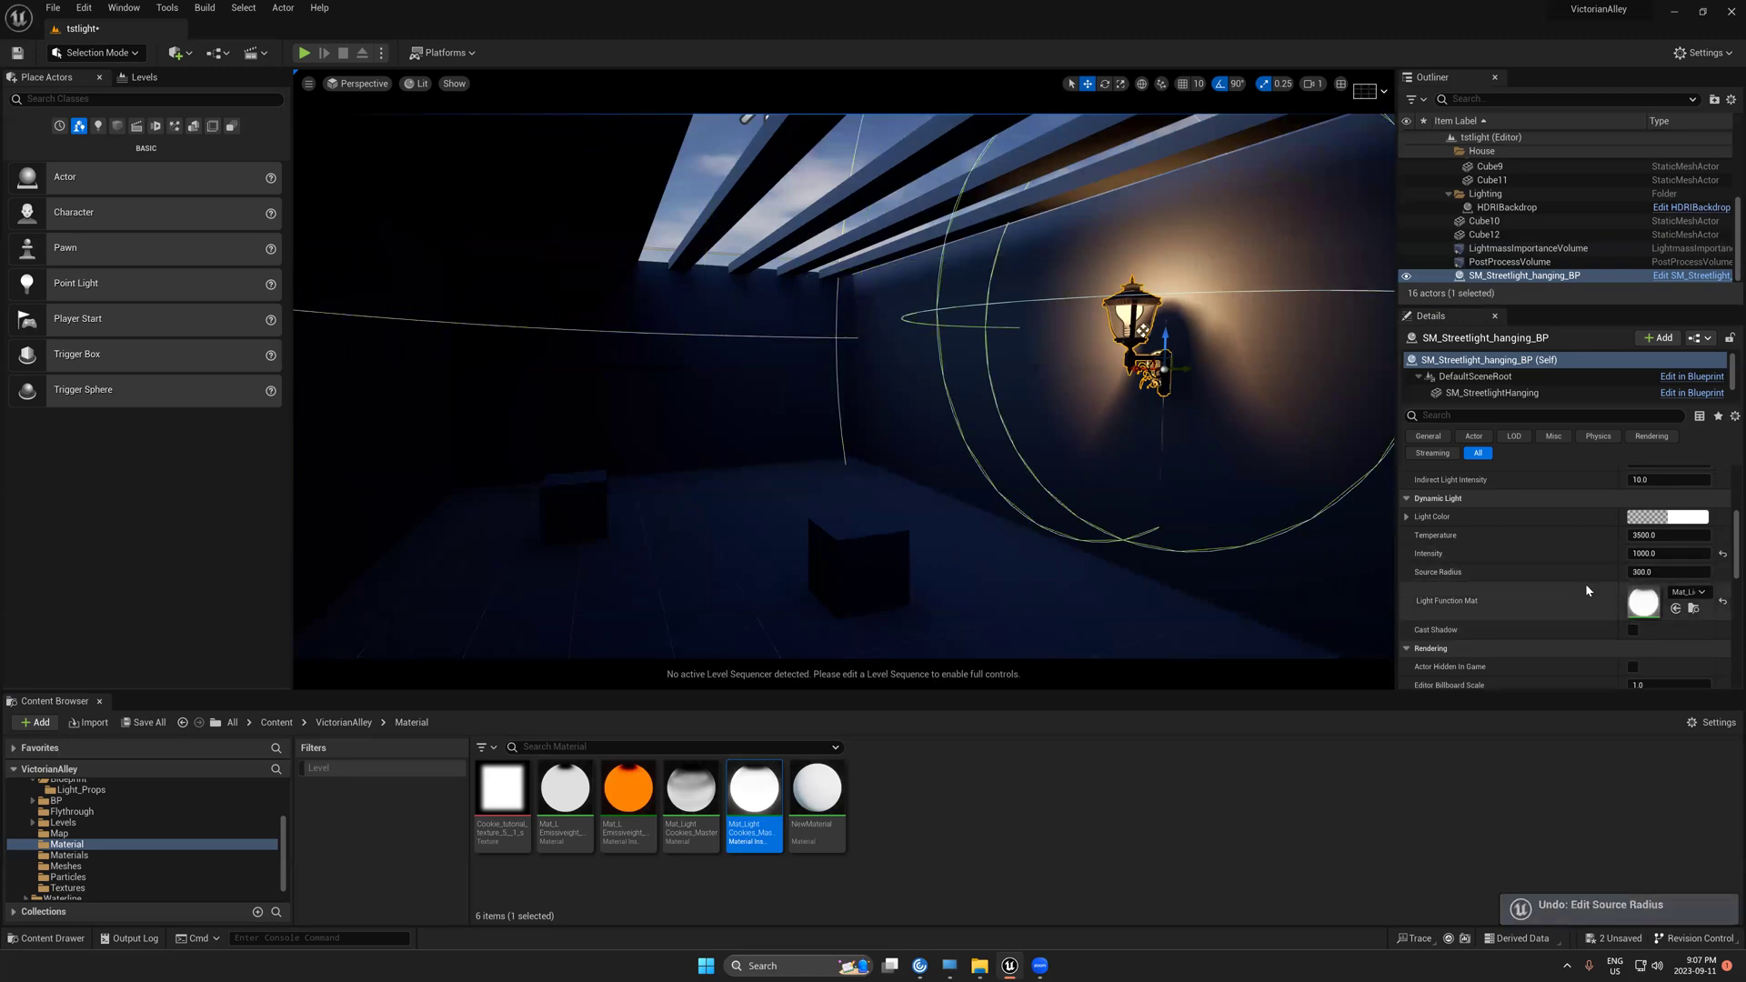
- Set the streetlight's Indirect Light Intensity to 2 in its GI settings
{"action": "scroll", "coordinate": [1632, 623], "scroll_direction": "up", "scroll_amount": 4}
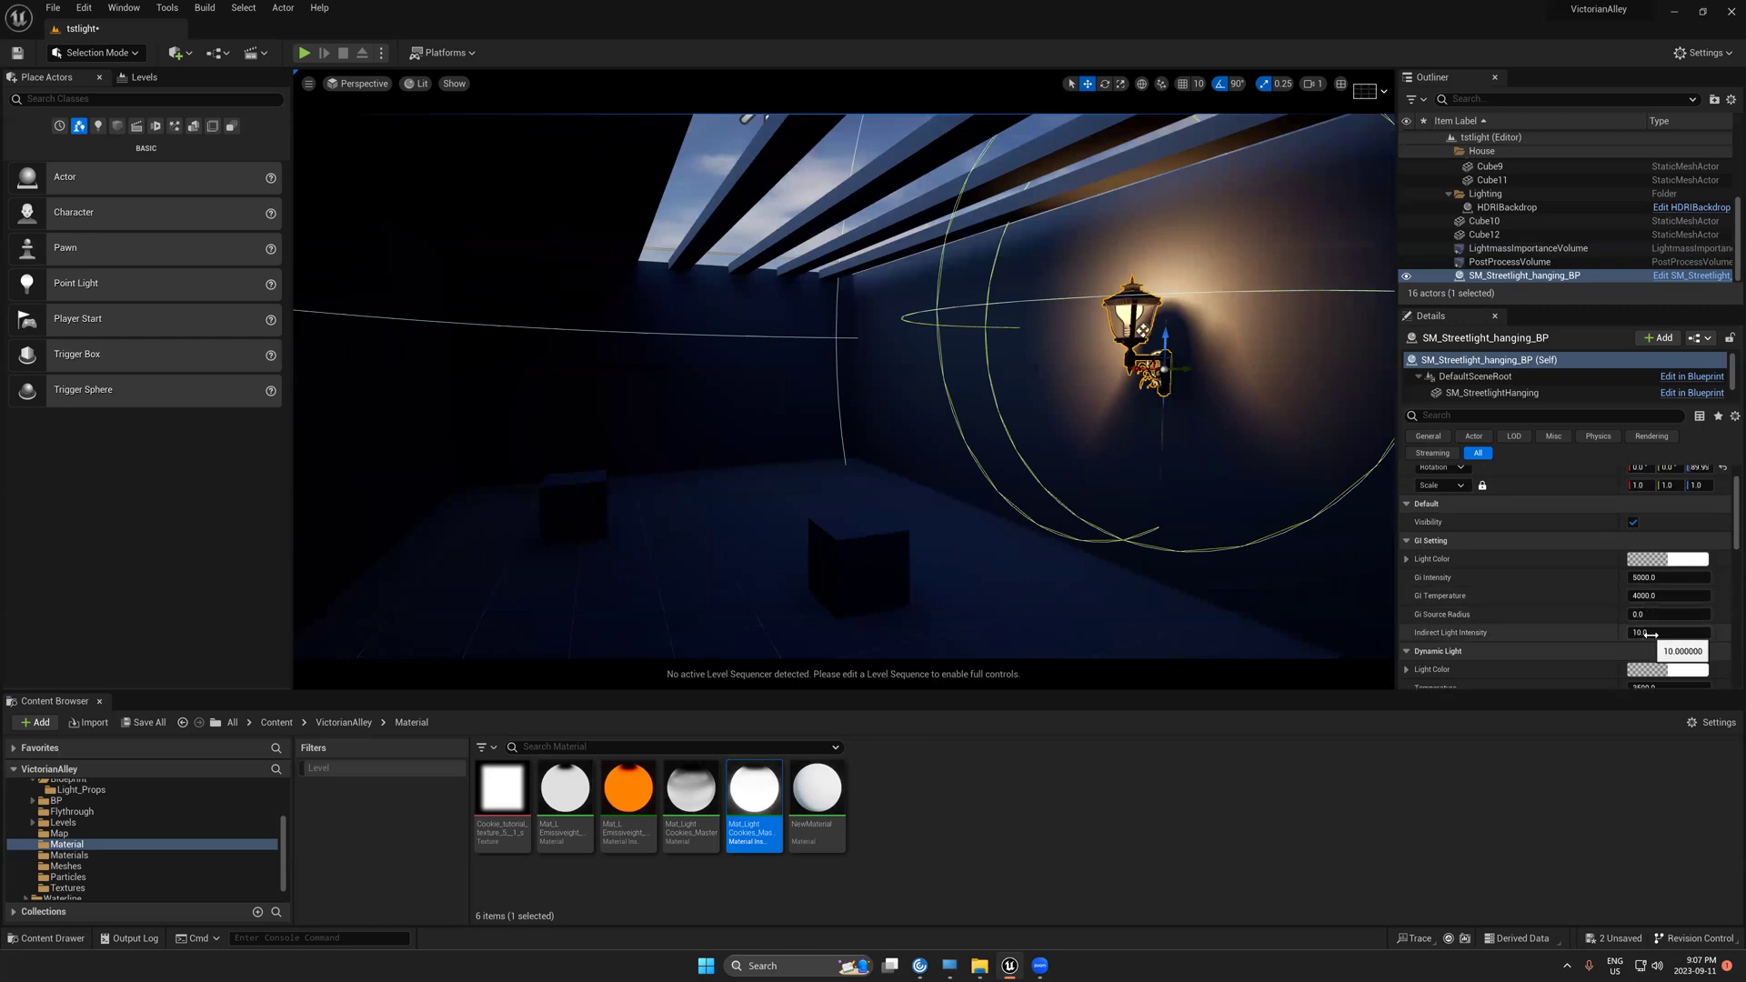
{"action": "left_click", "coordinate": [1653, 638]}
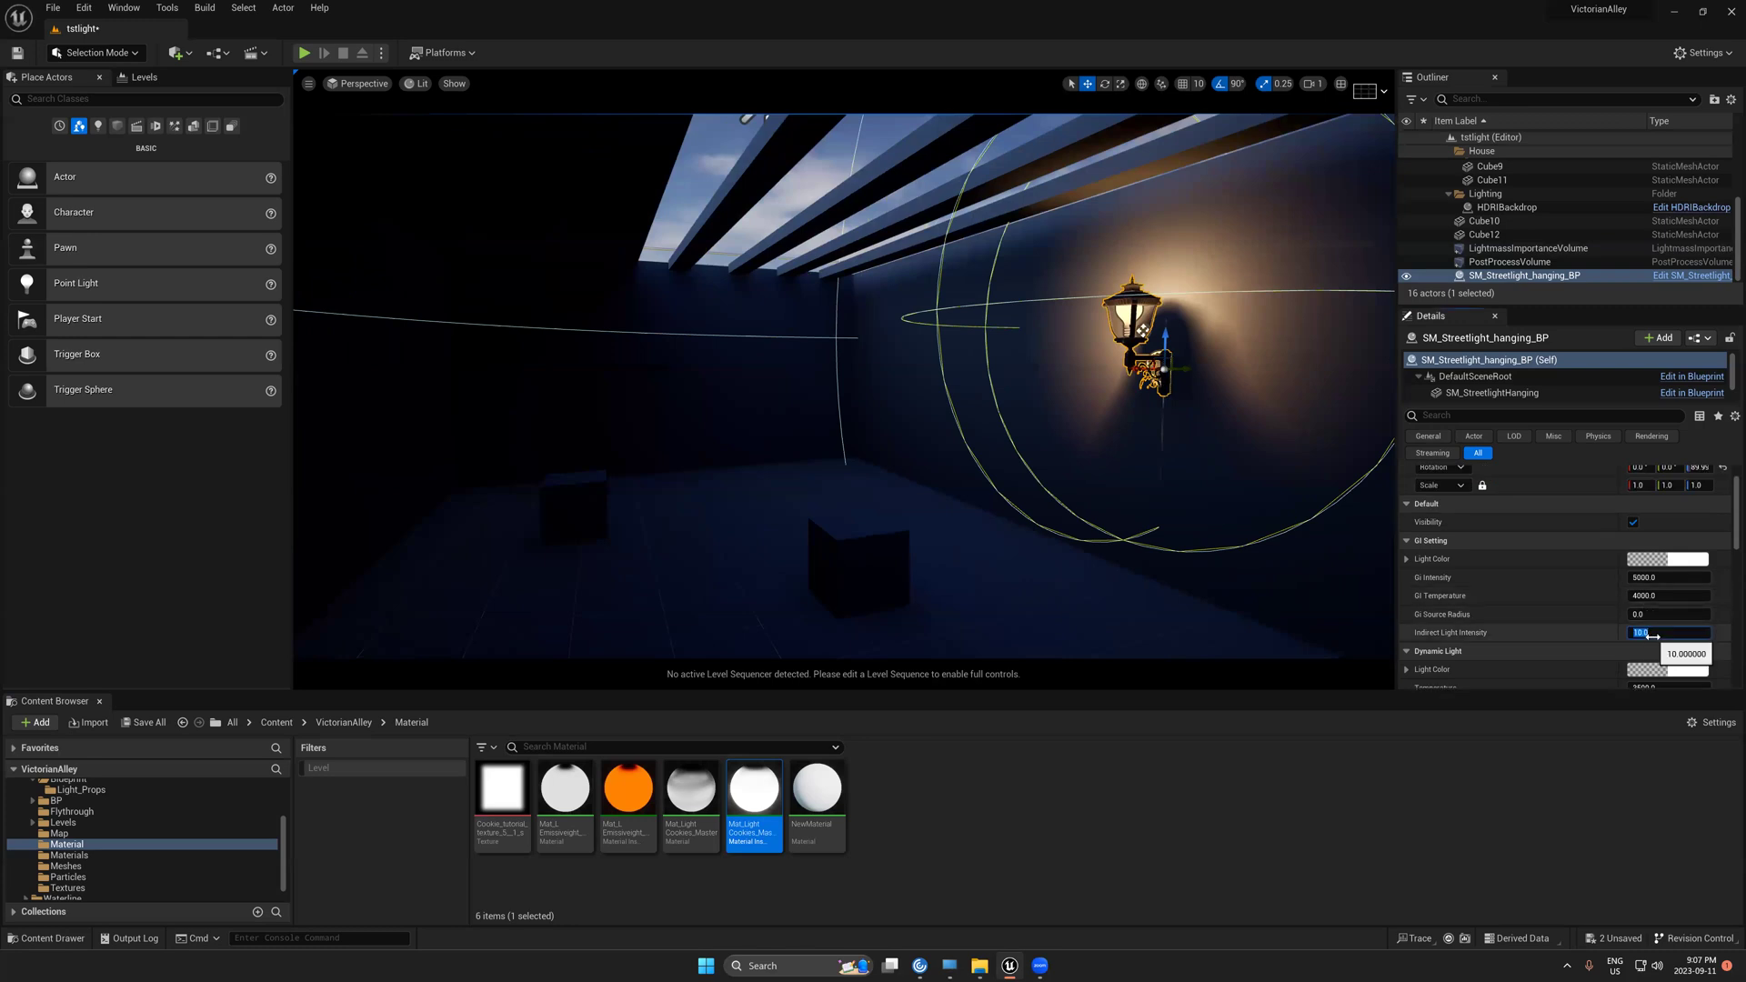
{"action": "type", "text": "2"}
{"action": "key", "text": "Return"}
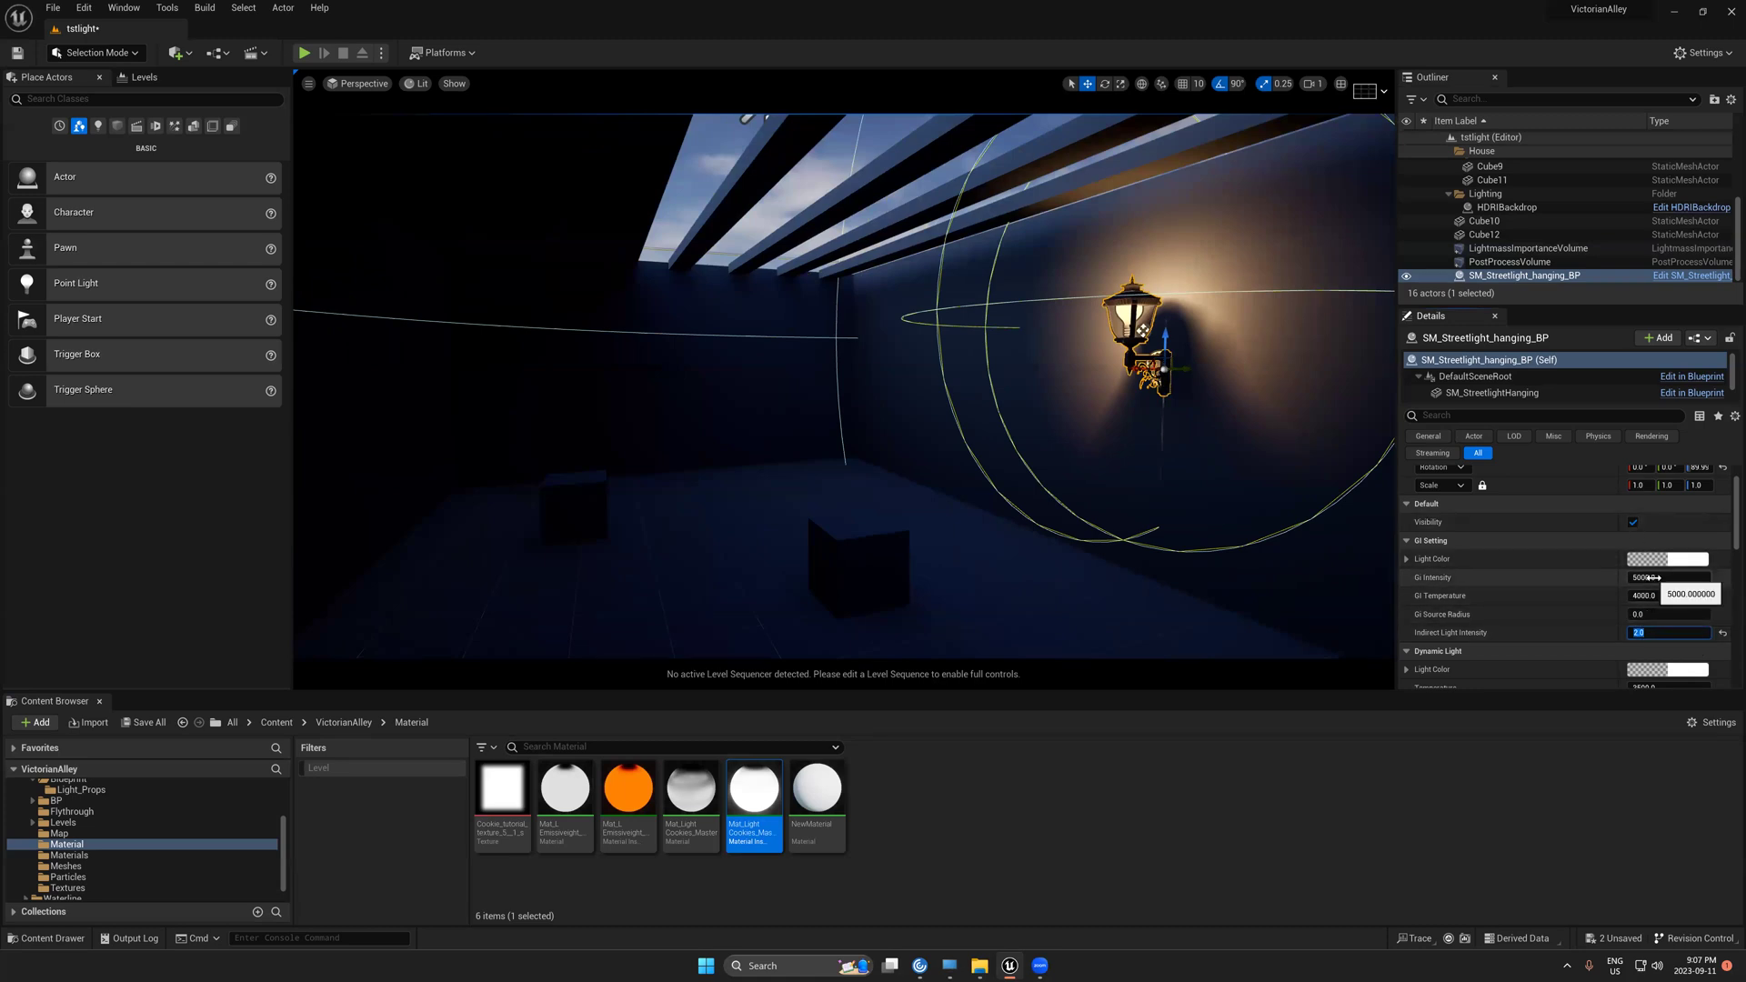
- Set the streetlight's Gi Source Radius to 1000 and view the room around the lamp
{"action": "mouse_move", "coordinate": [1653, 614]}
{"action": "left_mouse_down"}
{"action": "mouse_move", "coordinate": [1735, 614]}
{"action": "mouse_move", "coordinate": [1651, 614]}
{"action": "left_mouse_up"}
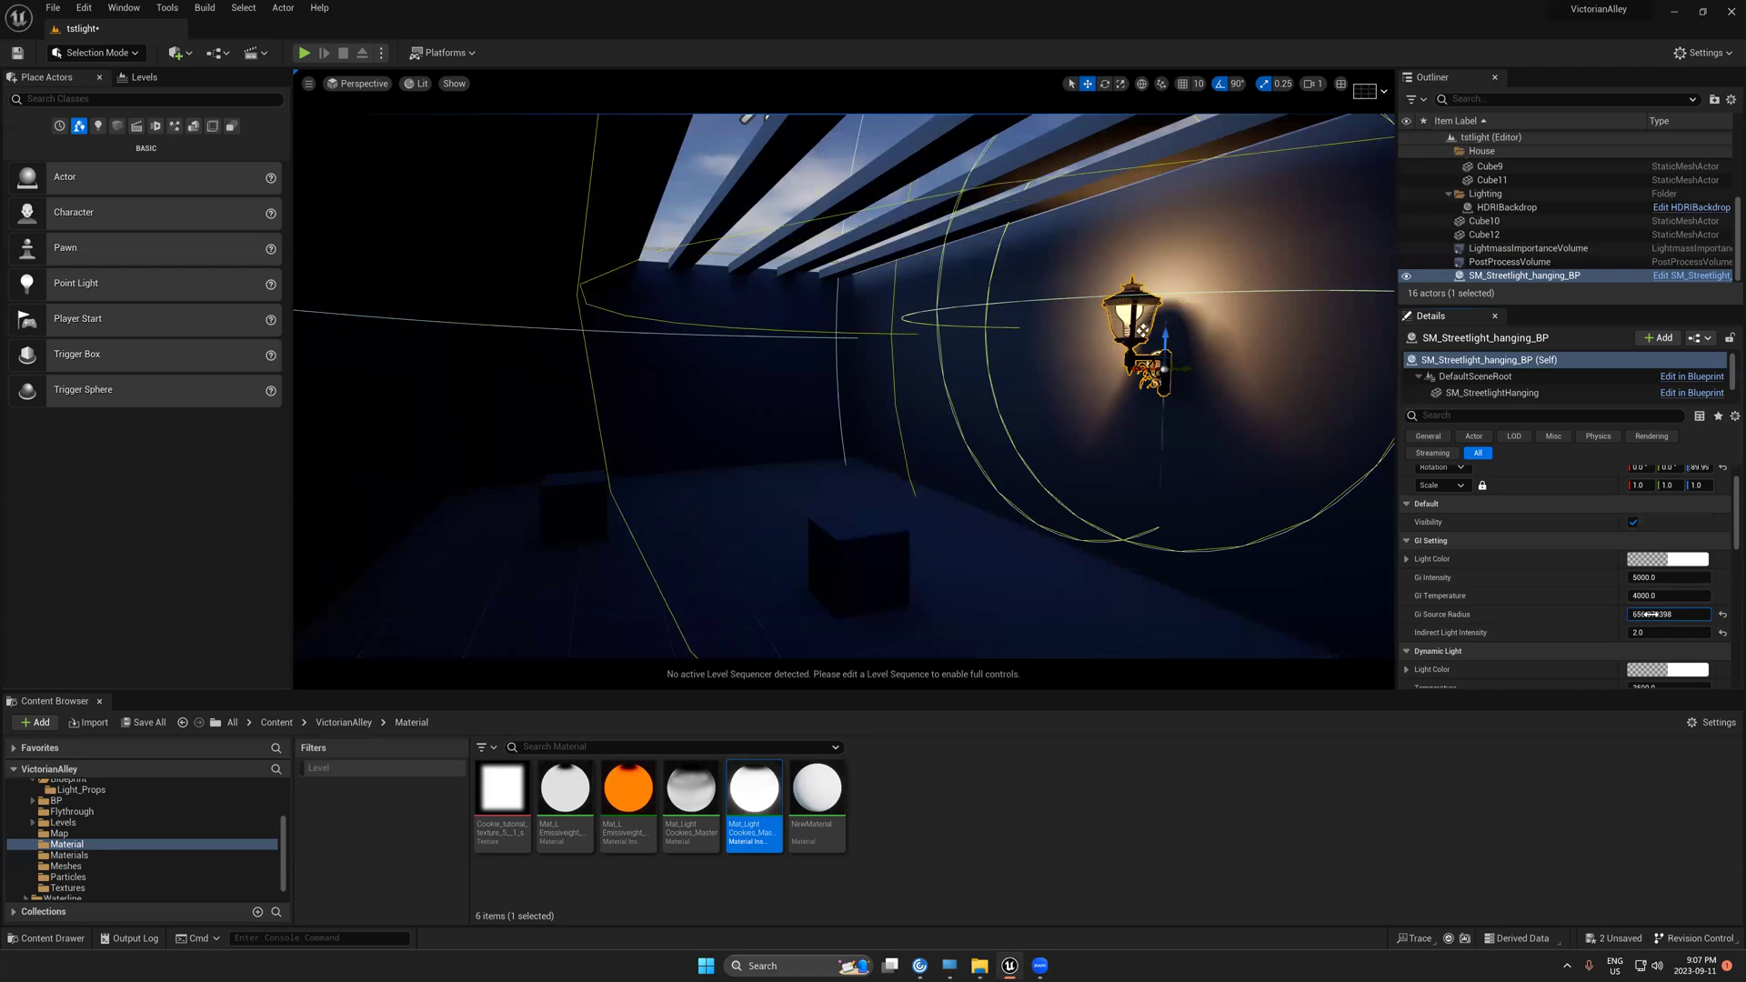
{"action": "type", "text": "1000"}
{"action": "key", "text": "Return"}
{"action": "right_click_drag", "start_coordinate": [1069, 529], "coordinate": [1264, 605]}
{"action": "left_click_drag", "start_coordinate": [1076, 526], "coordinate": [1209, 530]}
{"action": "right_click_drag", "start_coordinate": [1074, 528], "coordinate": [1068, 534]}
{"action": "right_click_drag", "start_coordinate": [957, 469], "coordinate": [966, 466]}
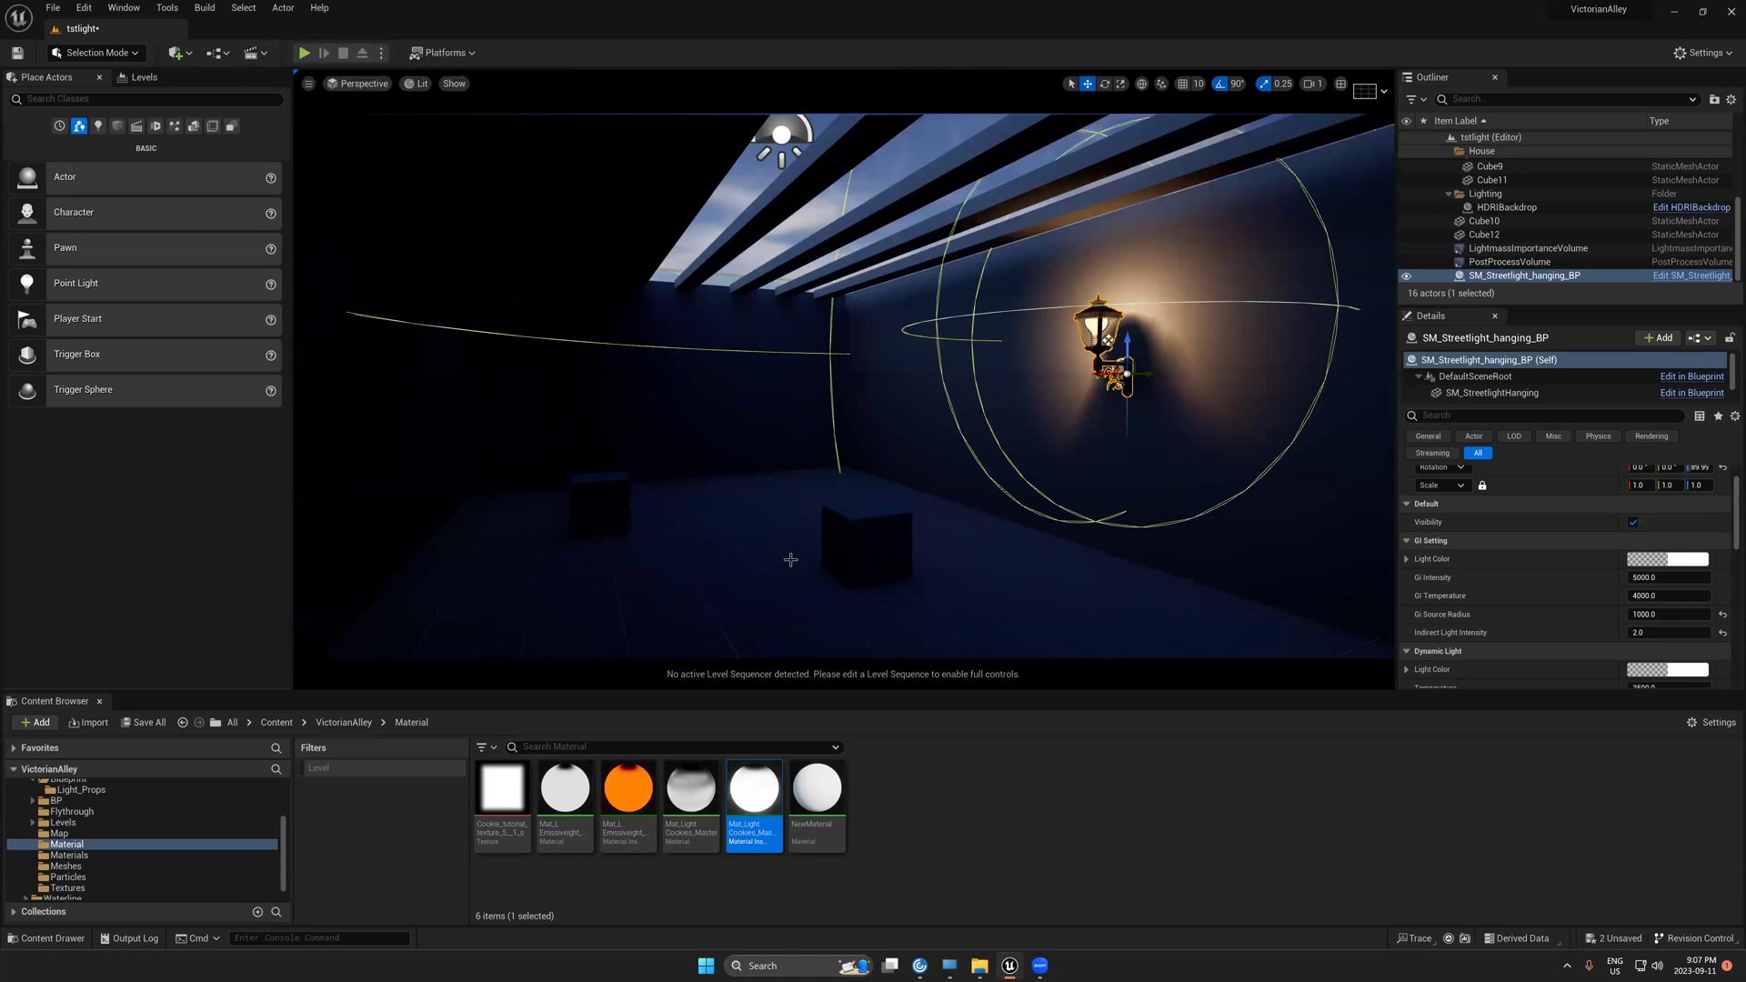
- Show the World Settings with more room for their values and reset the Lightmass Settings to their defaults
{"action": "left_click", "coordinate": [123, 7]}
{"action": "left_click", "coordinate": [168, 273]}
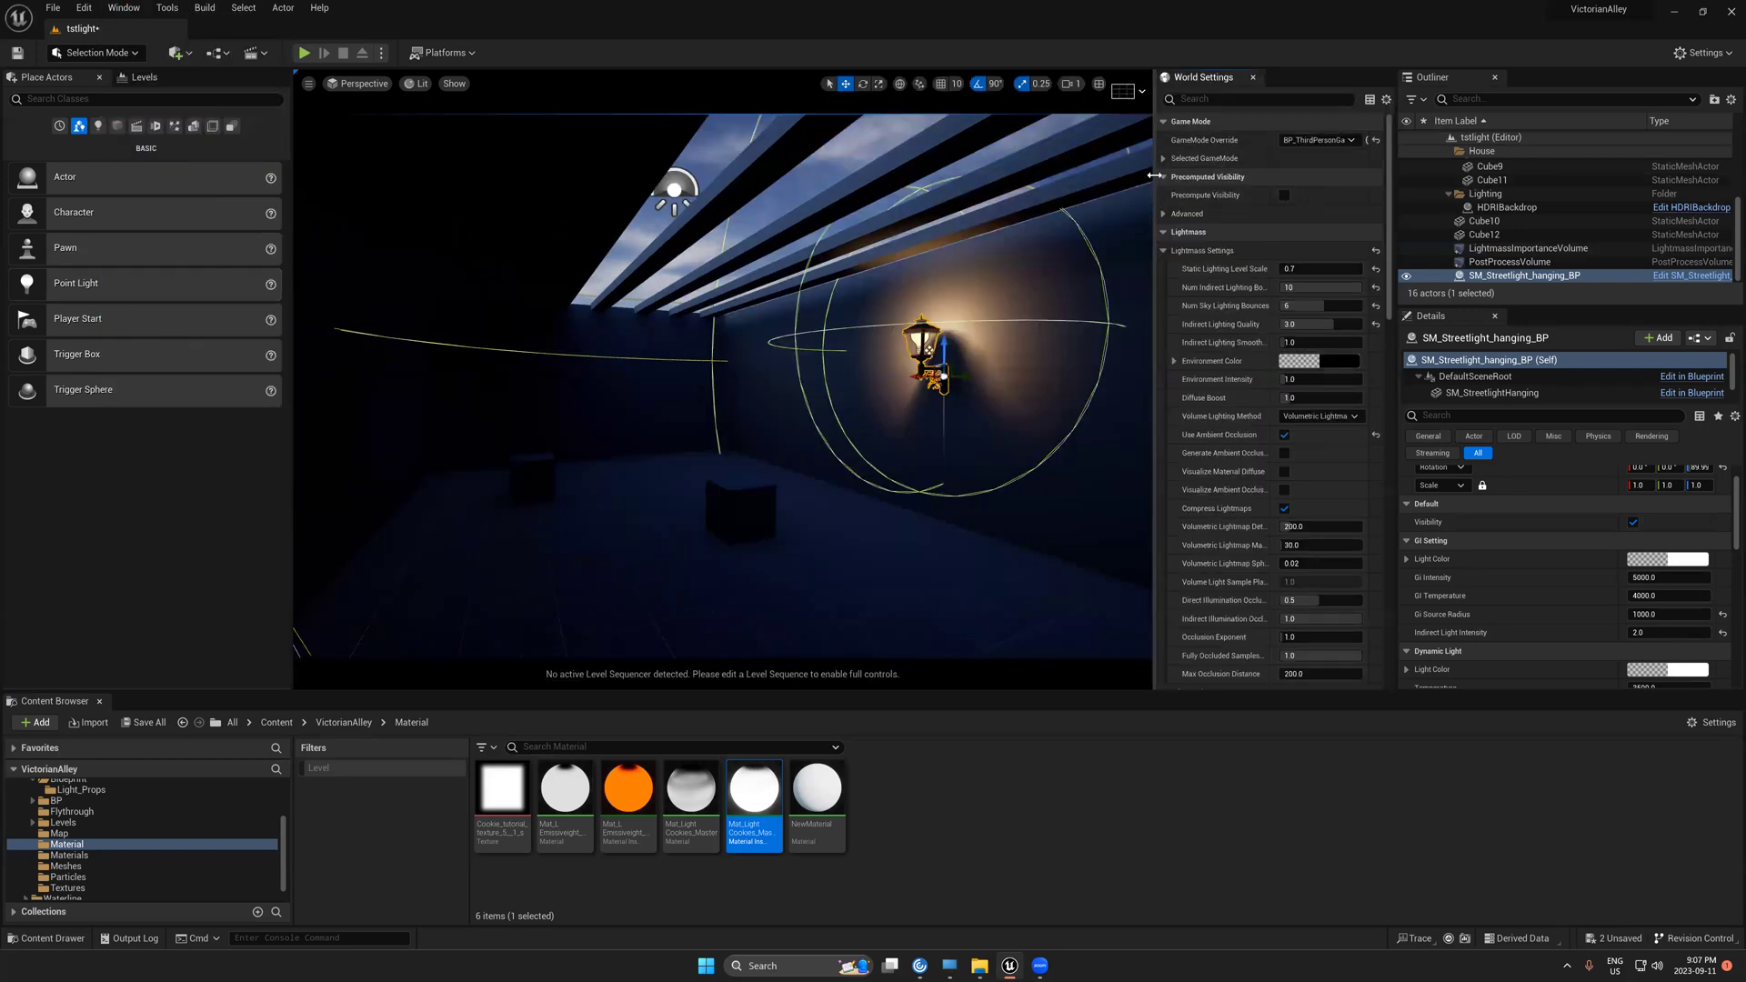
{"action": "left_click_drag", "start_coordinate": [1155, 172], "coordinate": [1093, 174]}
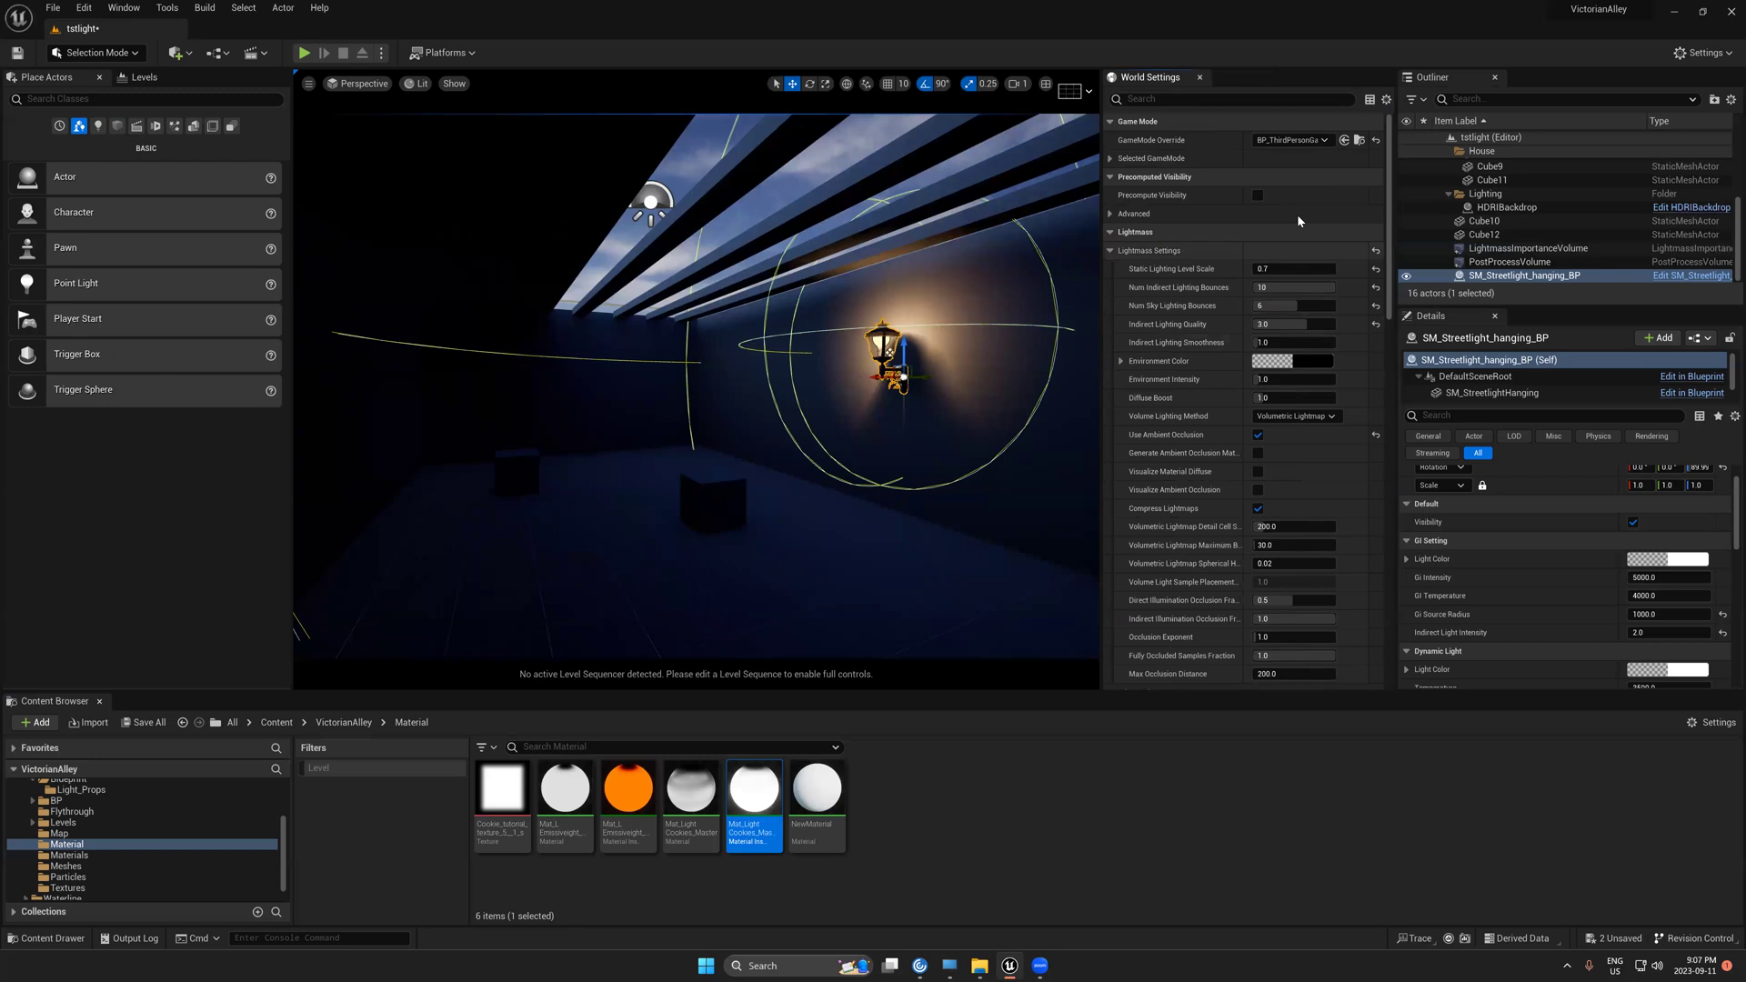
{"action": "left_click_drag", "start_coordinate": [1395, 223], "coordinate": [1445, 222]}
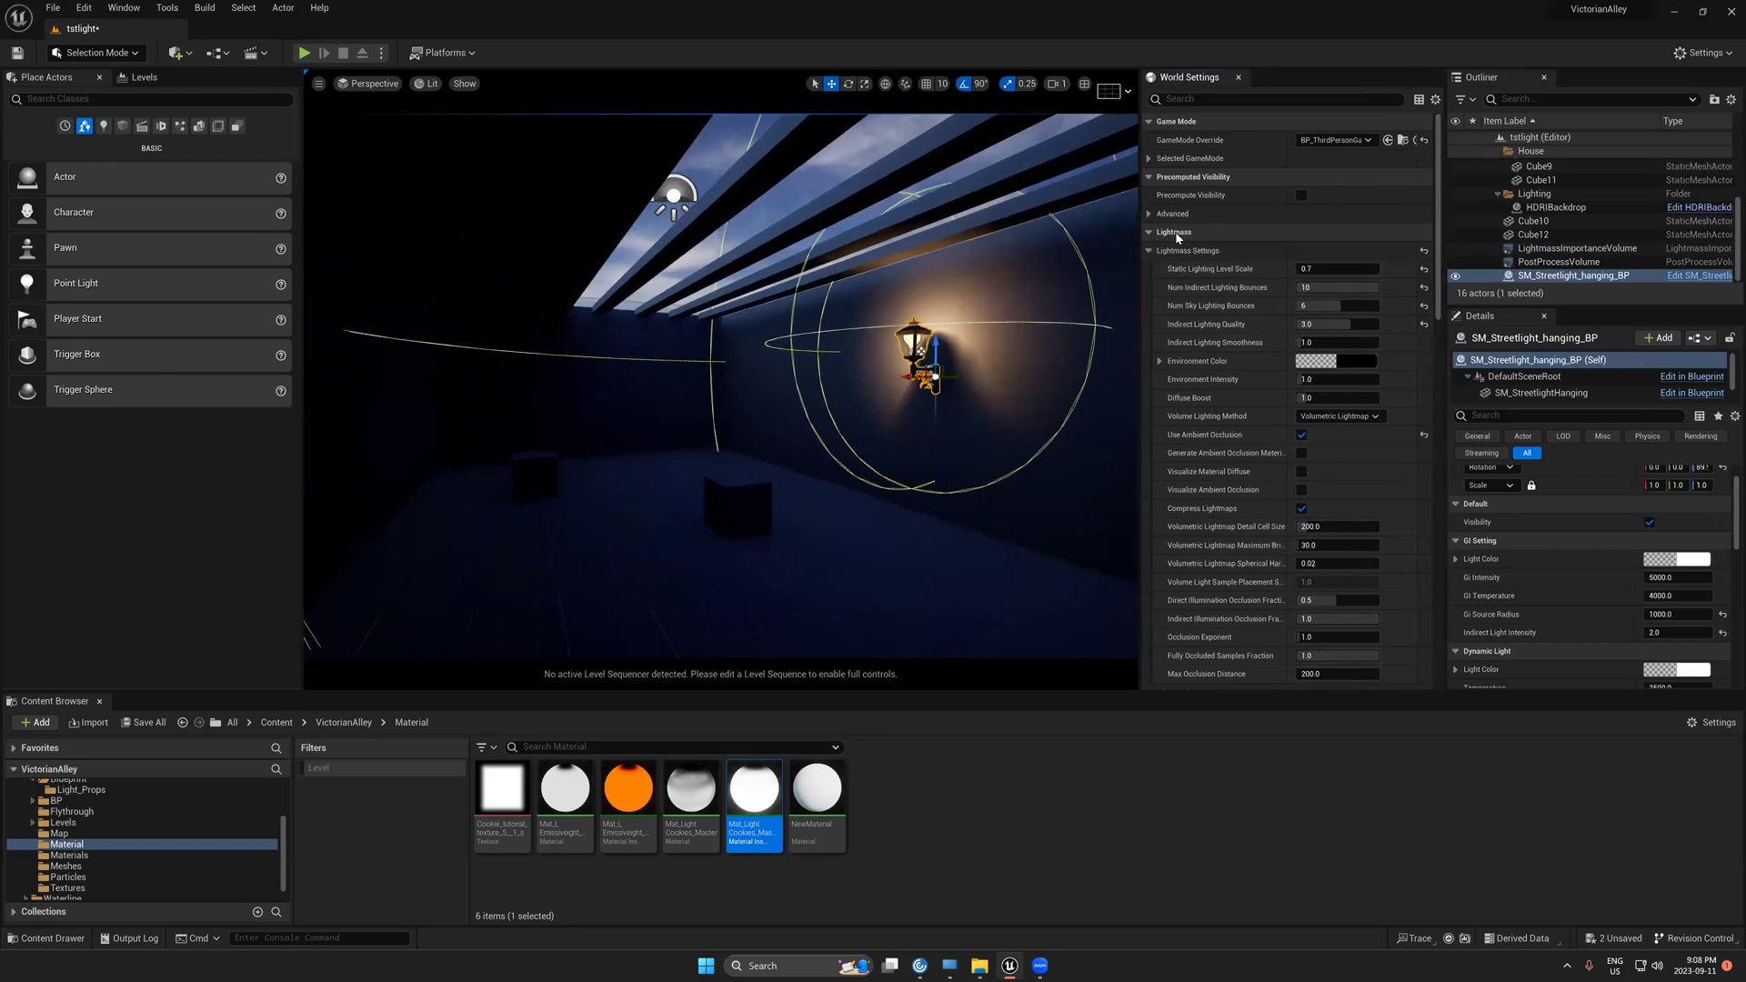
{"action": "middle_click_drag", "start_coordinate": [821, 398], "coordinate": [807, 364]}
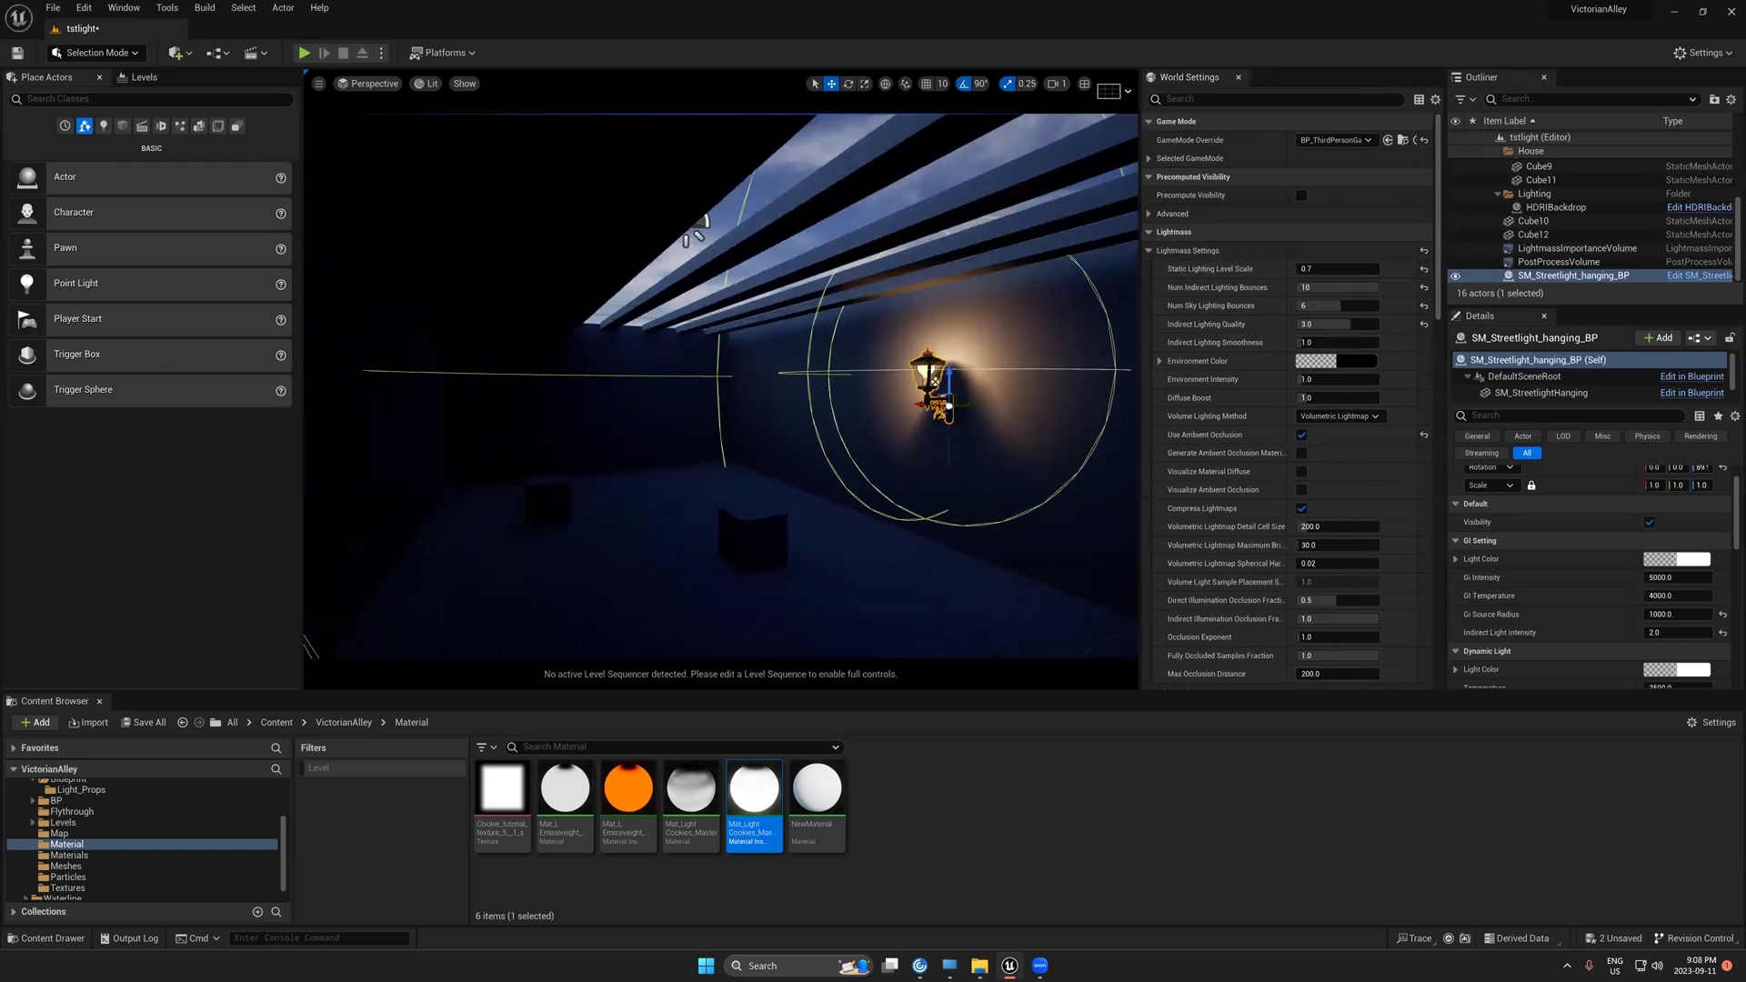
{"action": "left_click", "coordinate": [1424, 251]}
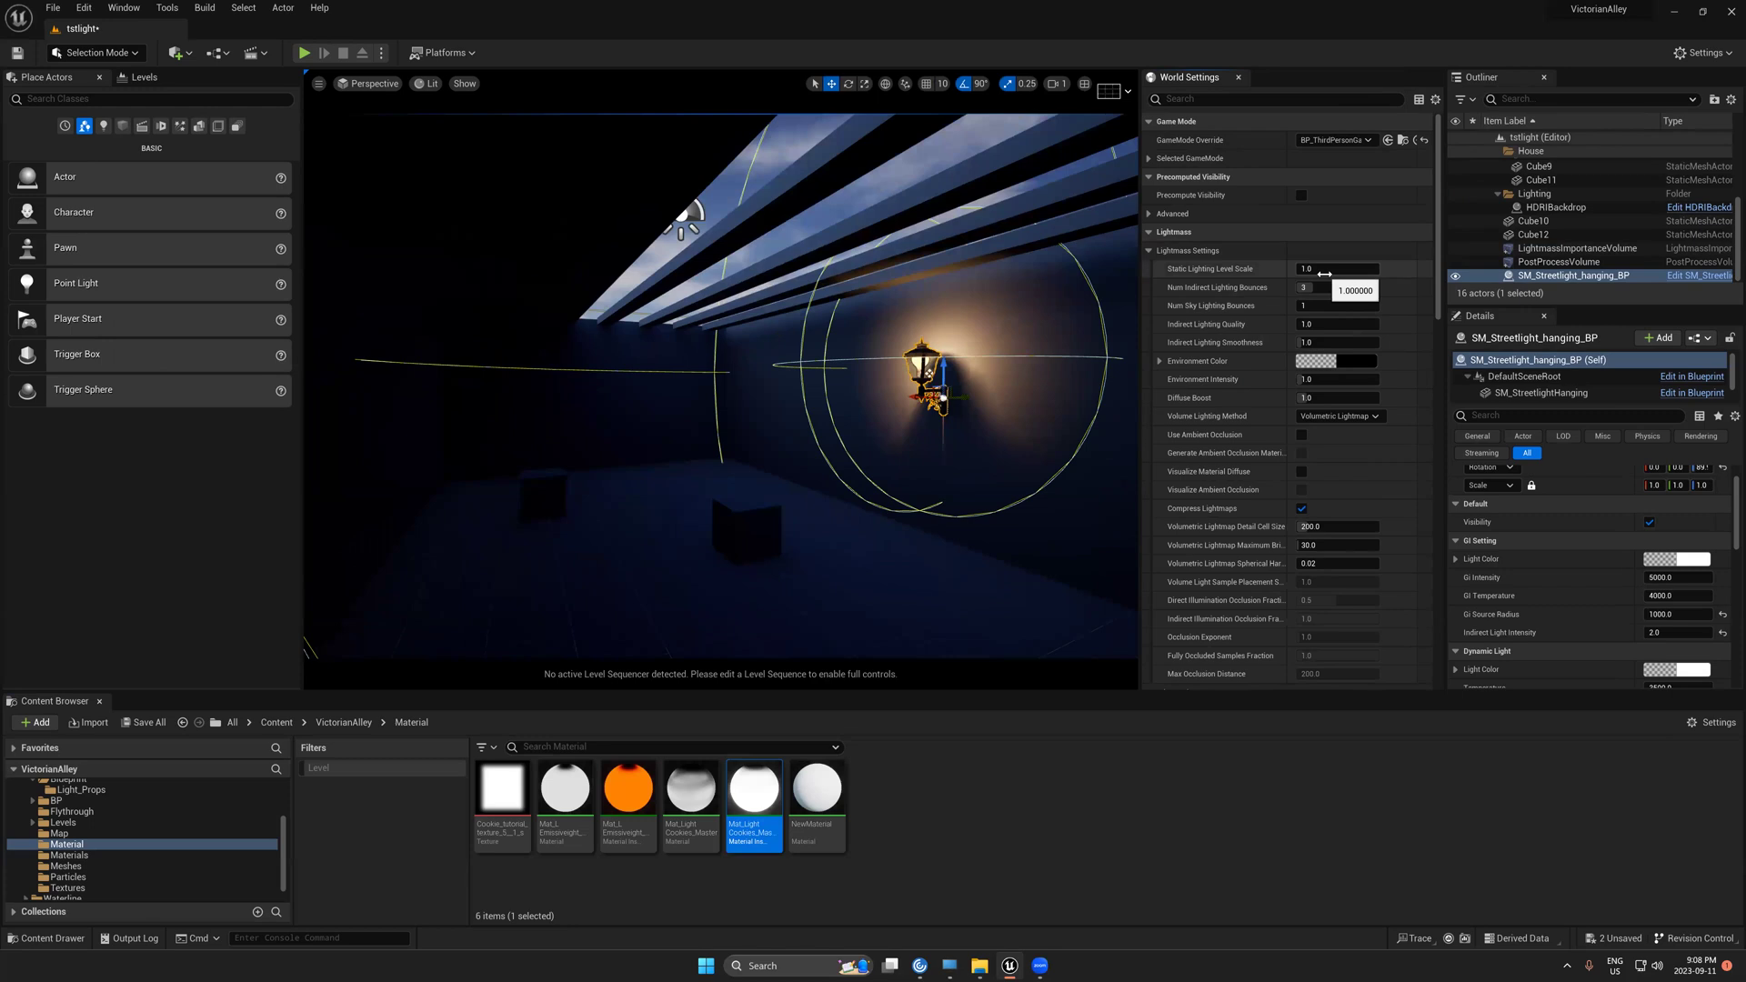
- Turn on game view and examine how the streetlight lights the wall, floor and dark corners of the room
{"action": "right_click_drag", "start_coordinate": [1028, 272], "coordinate": [1027, 273]}
{"action": "key", "text": "d"}
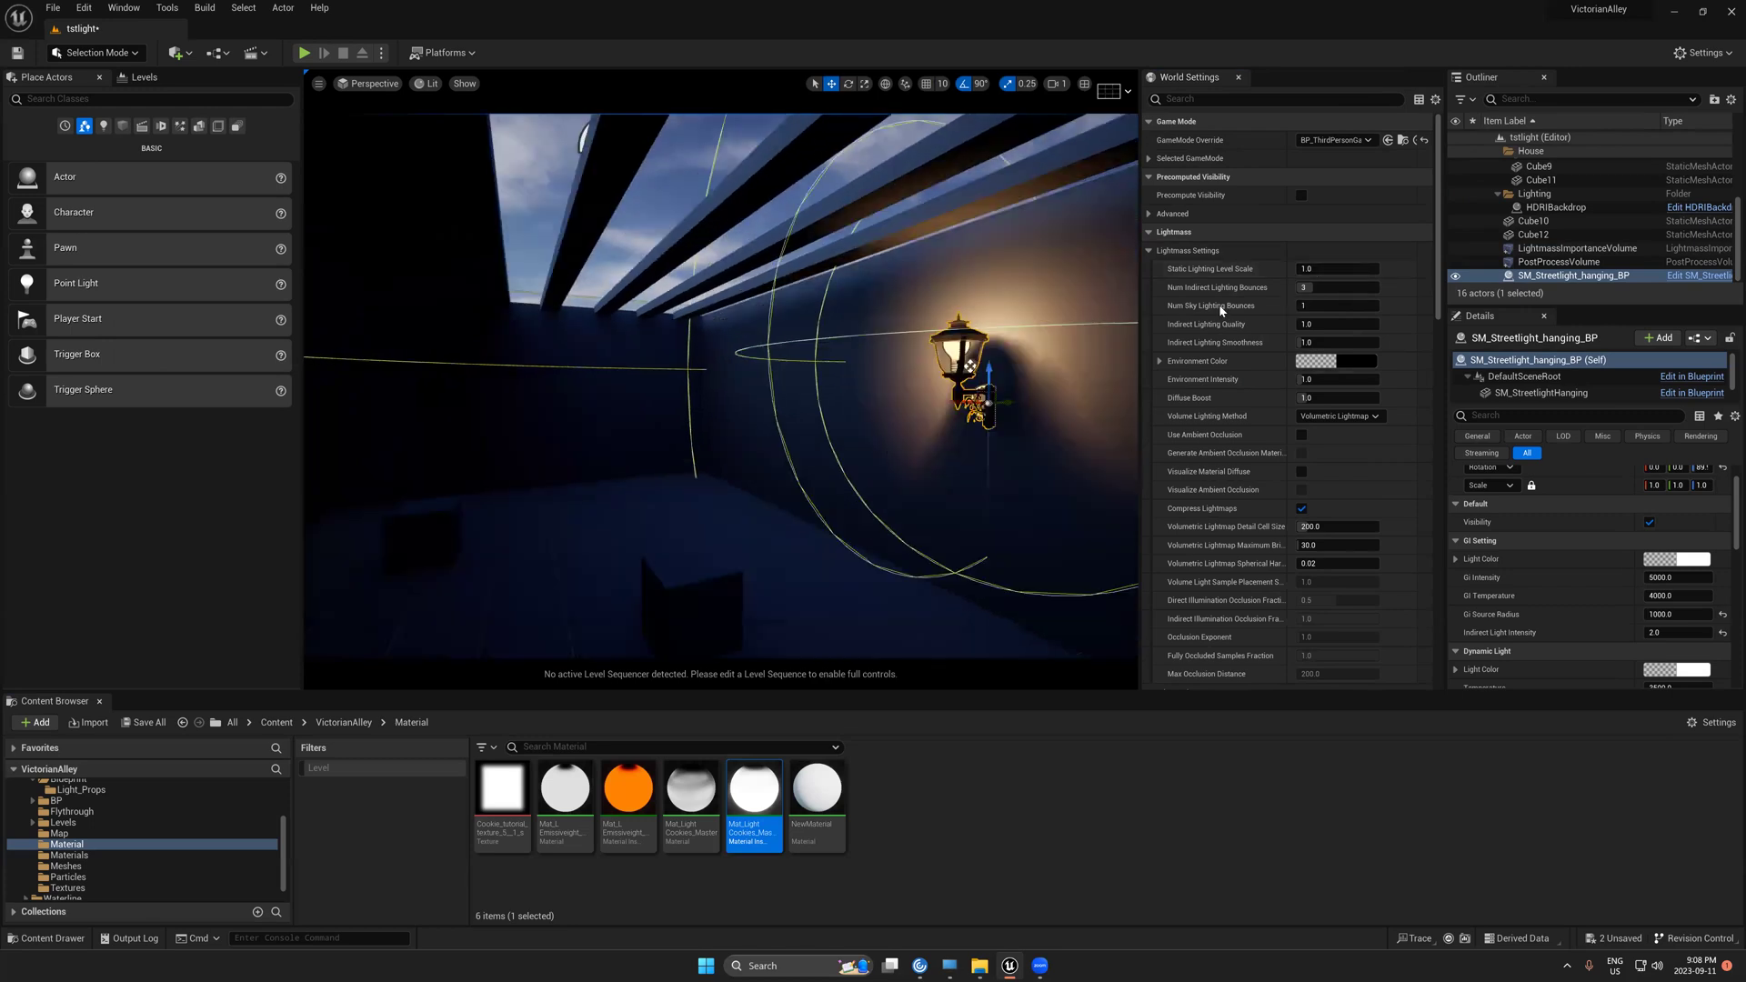
{"action": "key", "text": "g"}
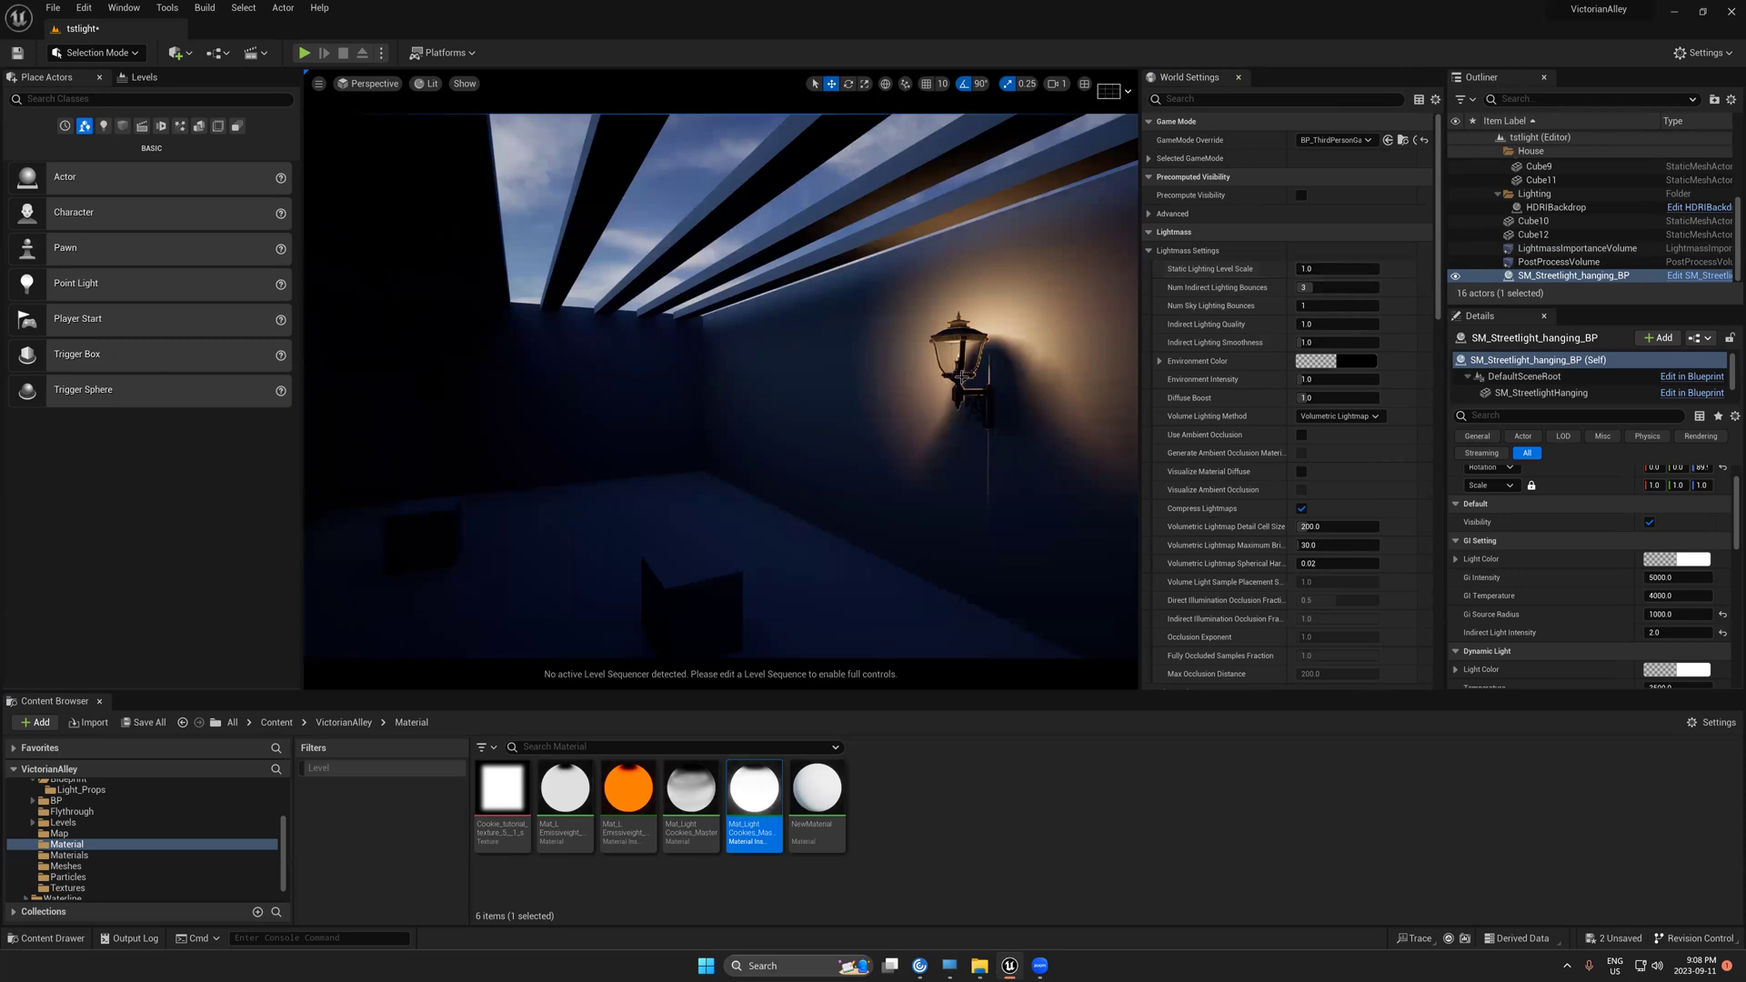
{"action": "right_click_drag", "start_coordinate": [964, 369], "coordinate": [1004, 405]}
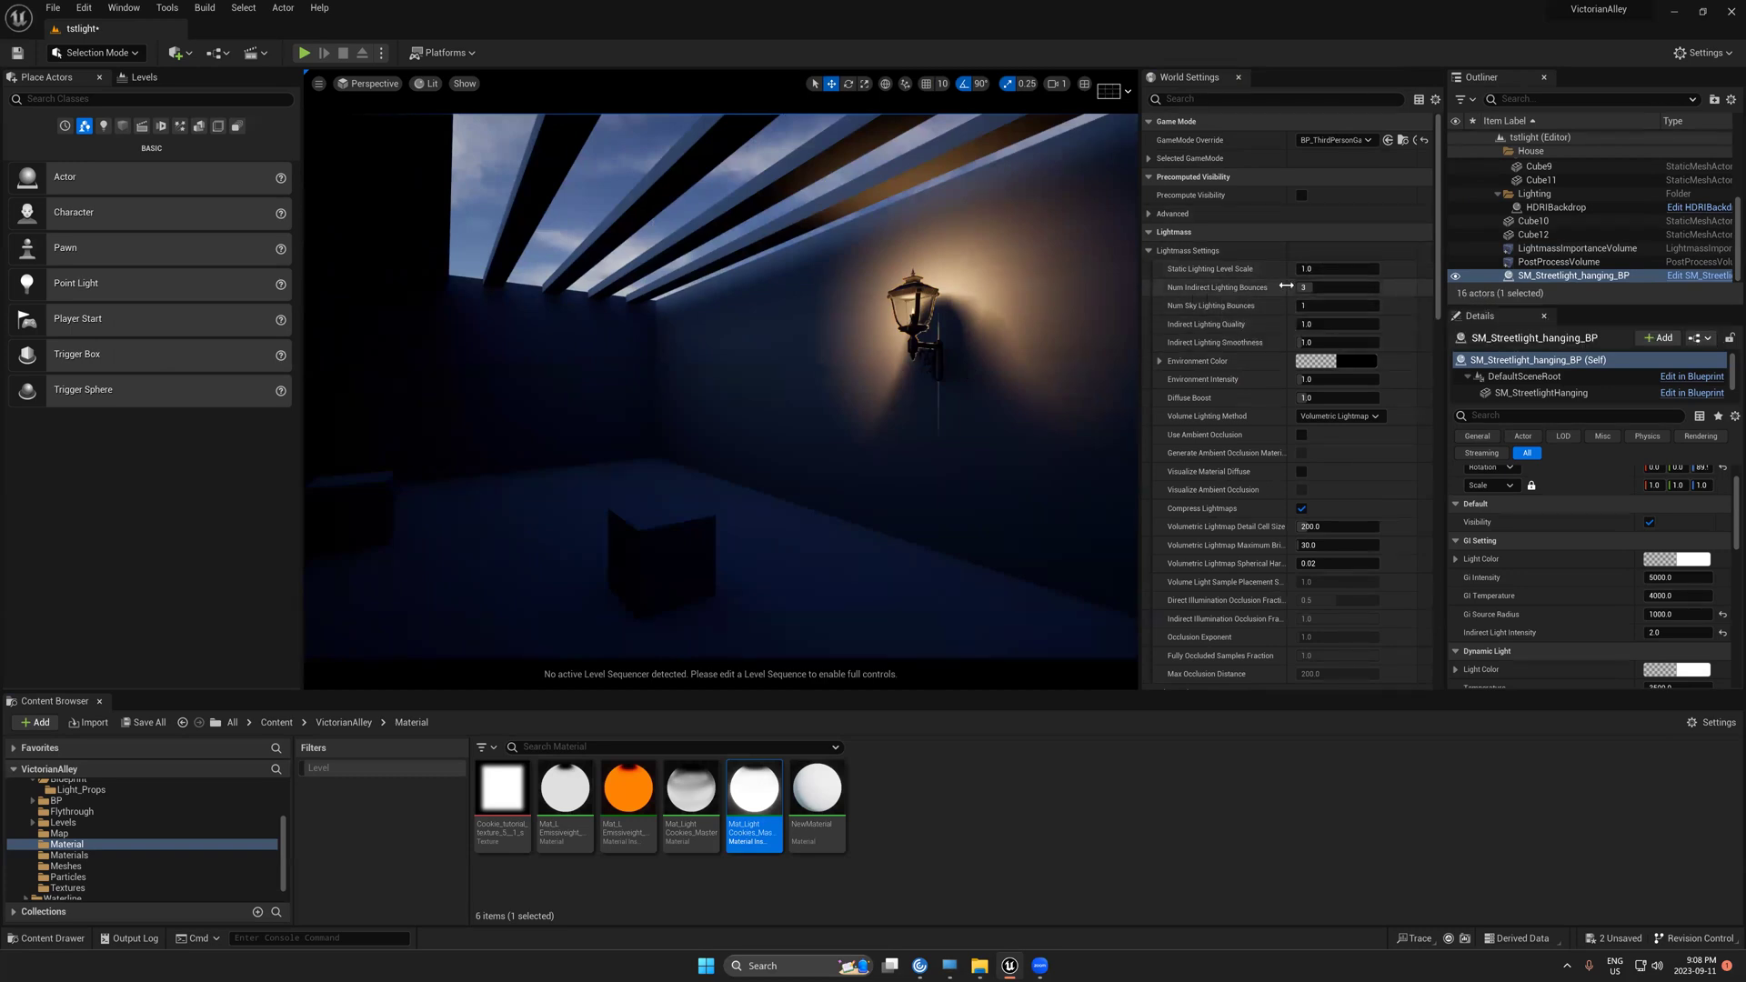
{"action": "mouse_move", "coordinate": [752, 494]}
{"action": "right_mouse_down"}
{"action": "mouse_move", "coordinate": [739, 464]}
{"action": "mouse_move", "coordinate": [693, 464]}
{"action": "mouse_move", "coordinate": [751, 491]}
{"action": "right_mouse_up"}
{"action": "right_click_drag", "start_coordinate": [716, 388], "coordinate": [713, 405]}
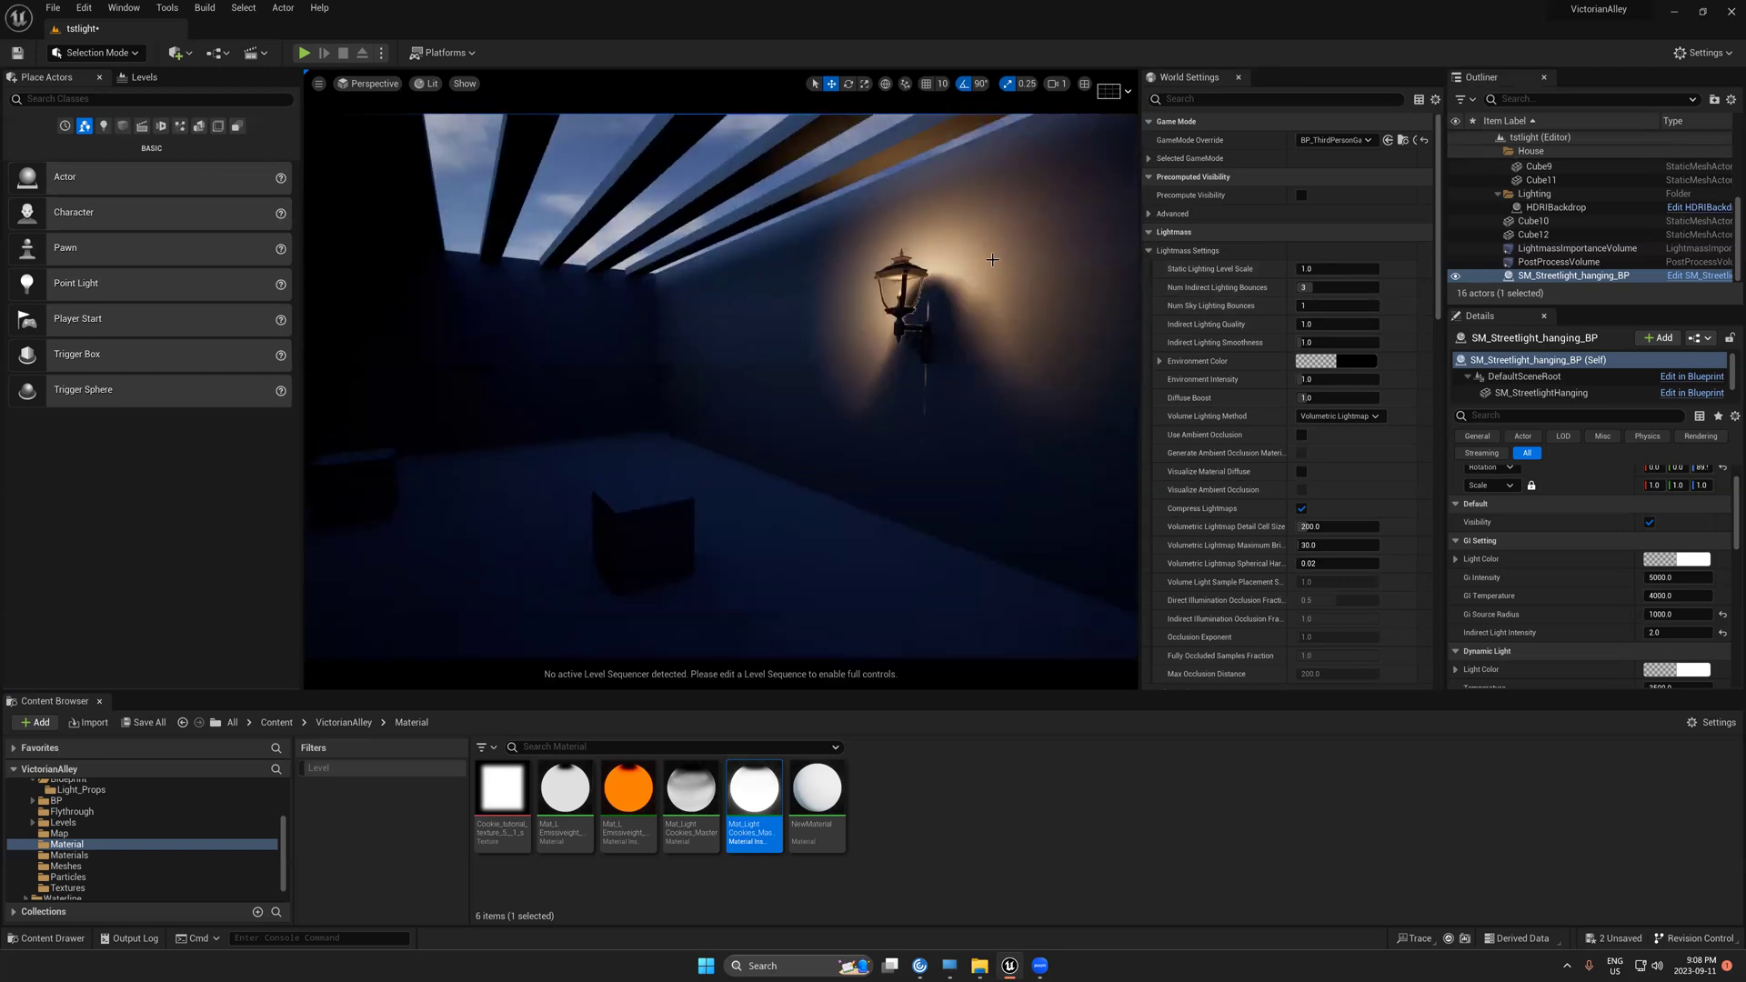
{"action": "right_click_drag", "start_coordinate": [872, 378], "coordinate": [872, 378]}
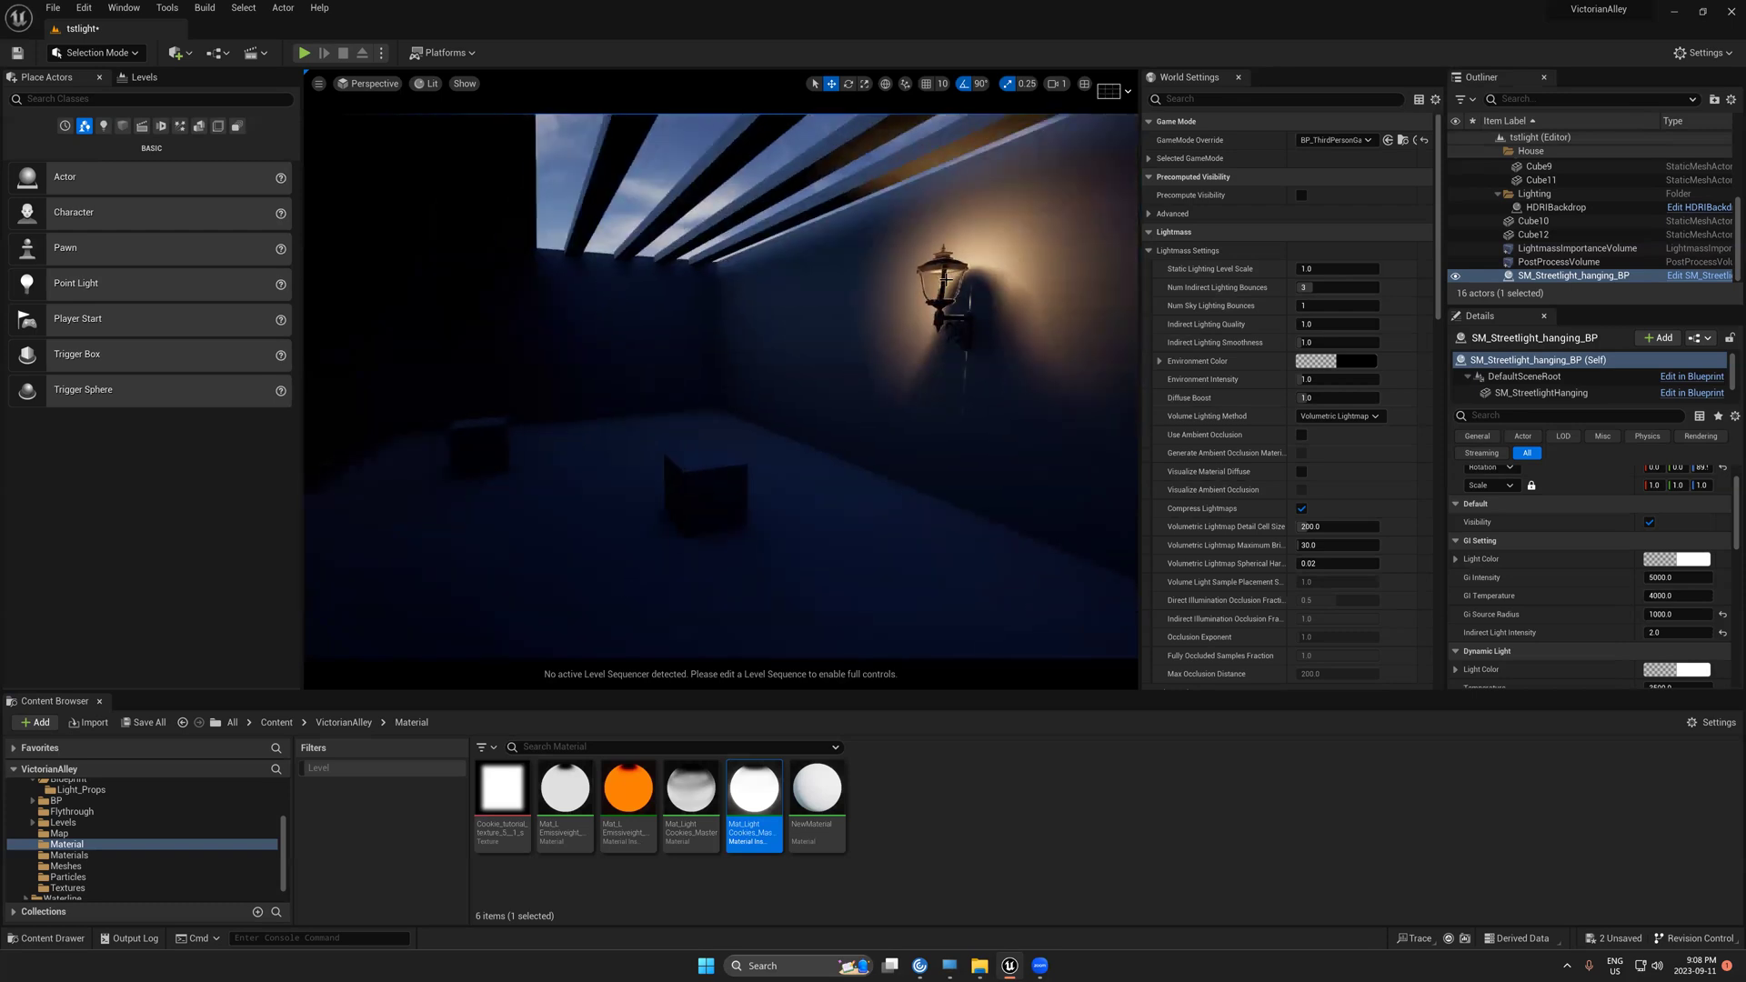
{"action": "right_click_drag", "start_coordinate": [804, 564], "coordinate": [752, 564]}
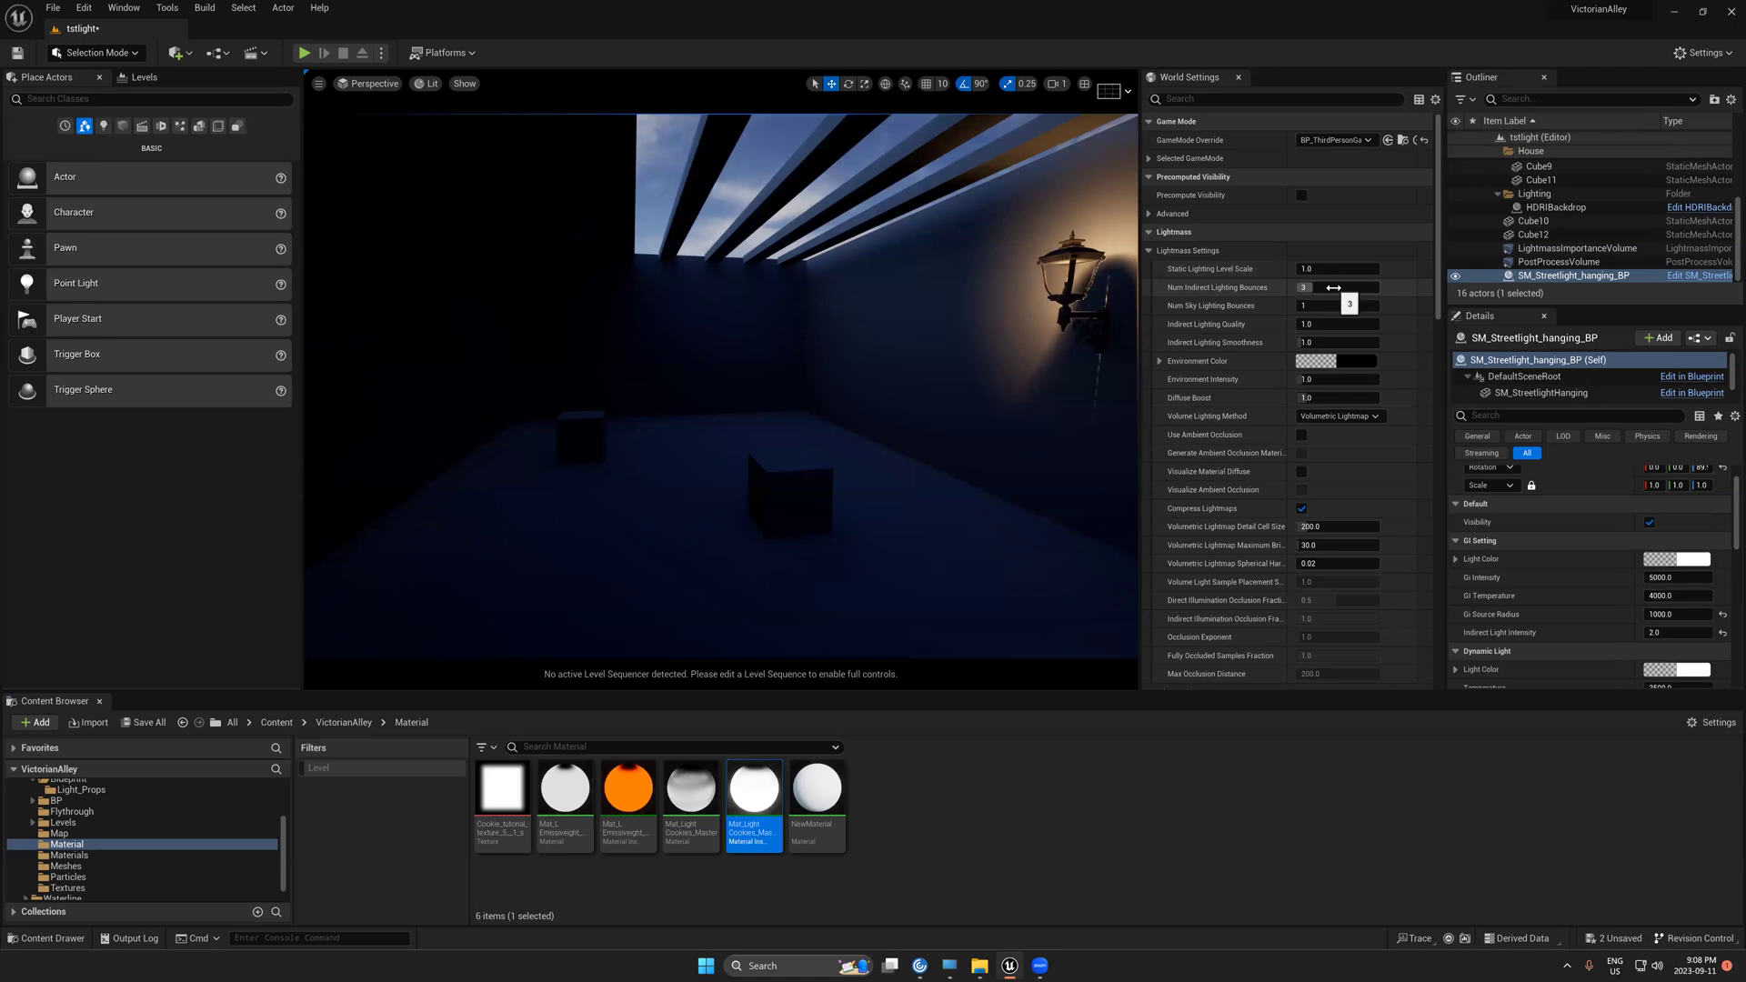
- Set the Lightmass Num Indirect Lighting Bounces to 10
{"action": "left_click", "coordinate": [1300, 286]}
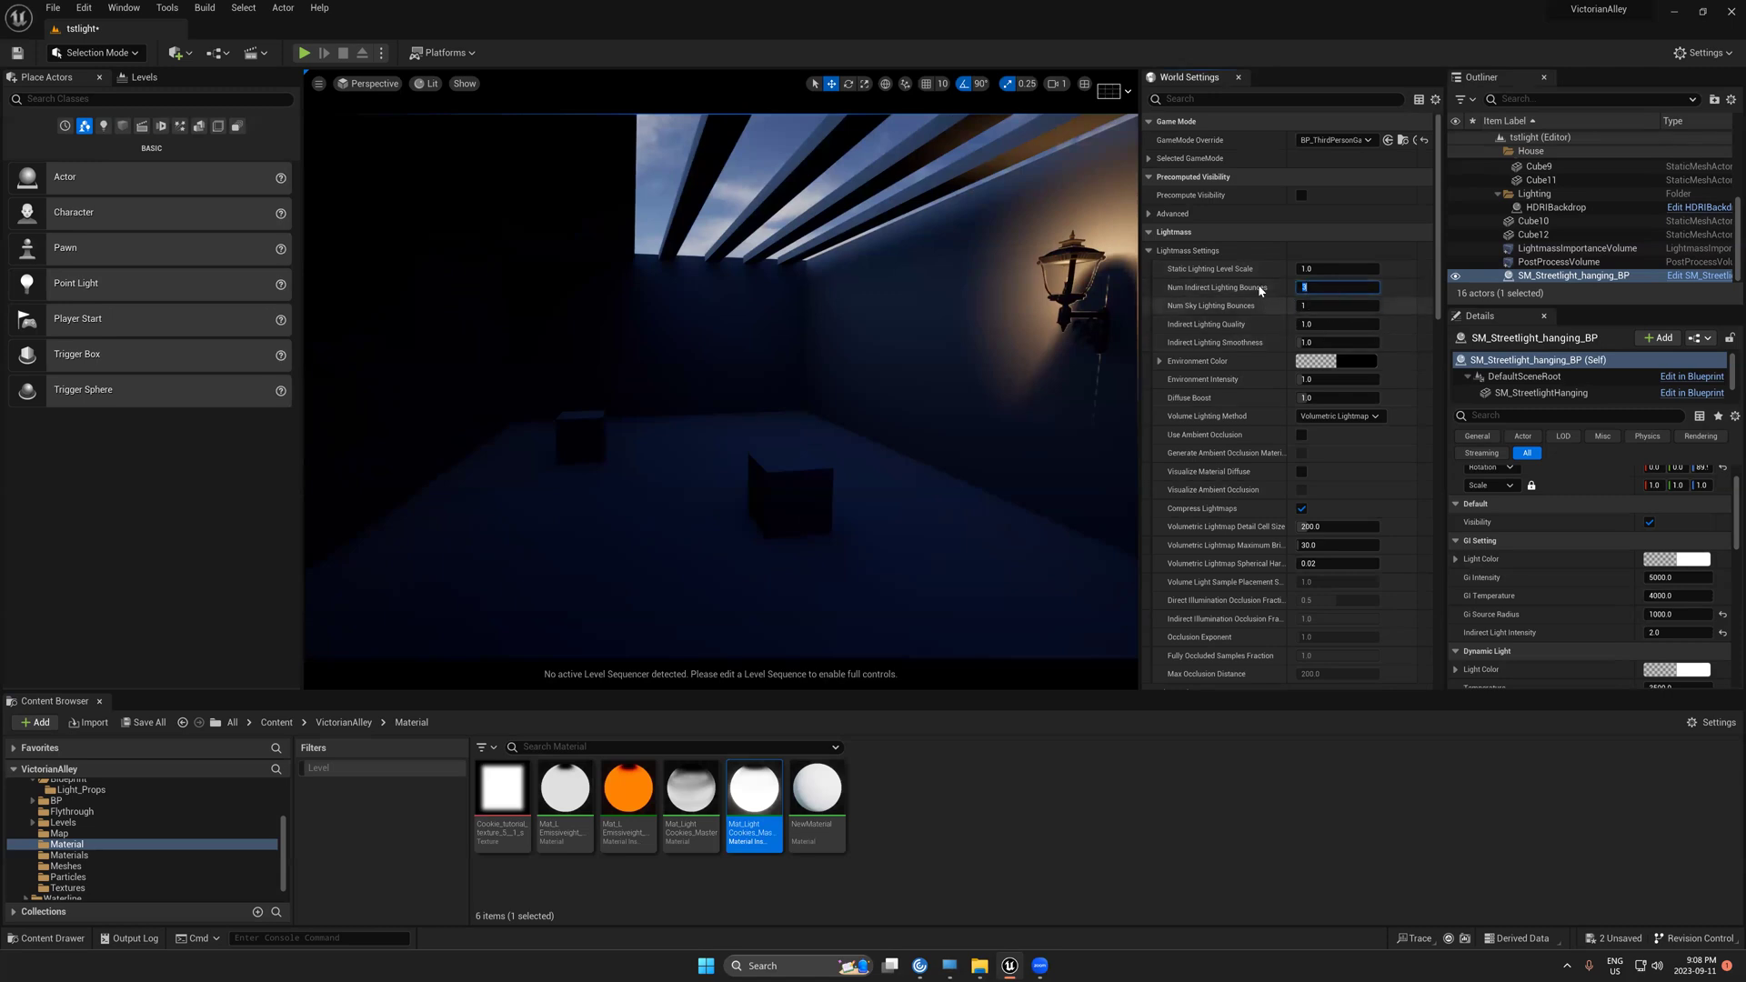
{"action": "left_click", "coordinate": [1260, 291]}
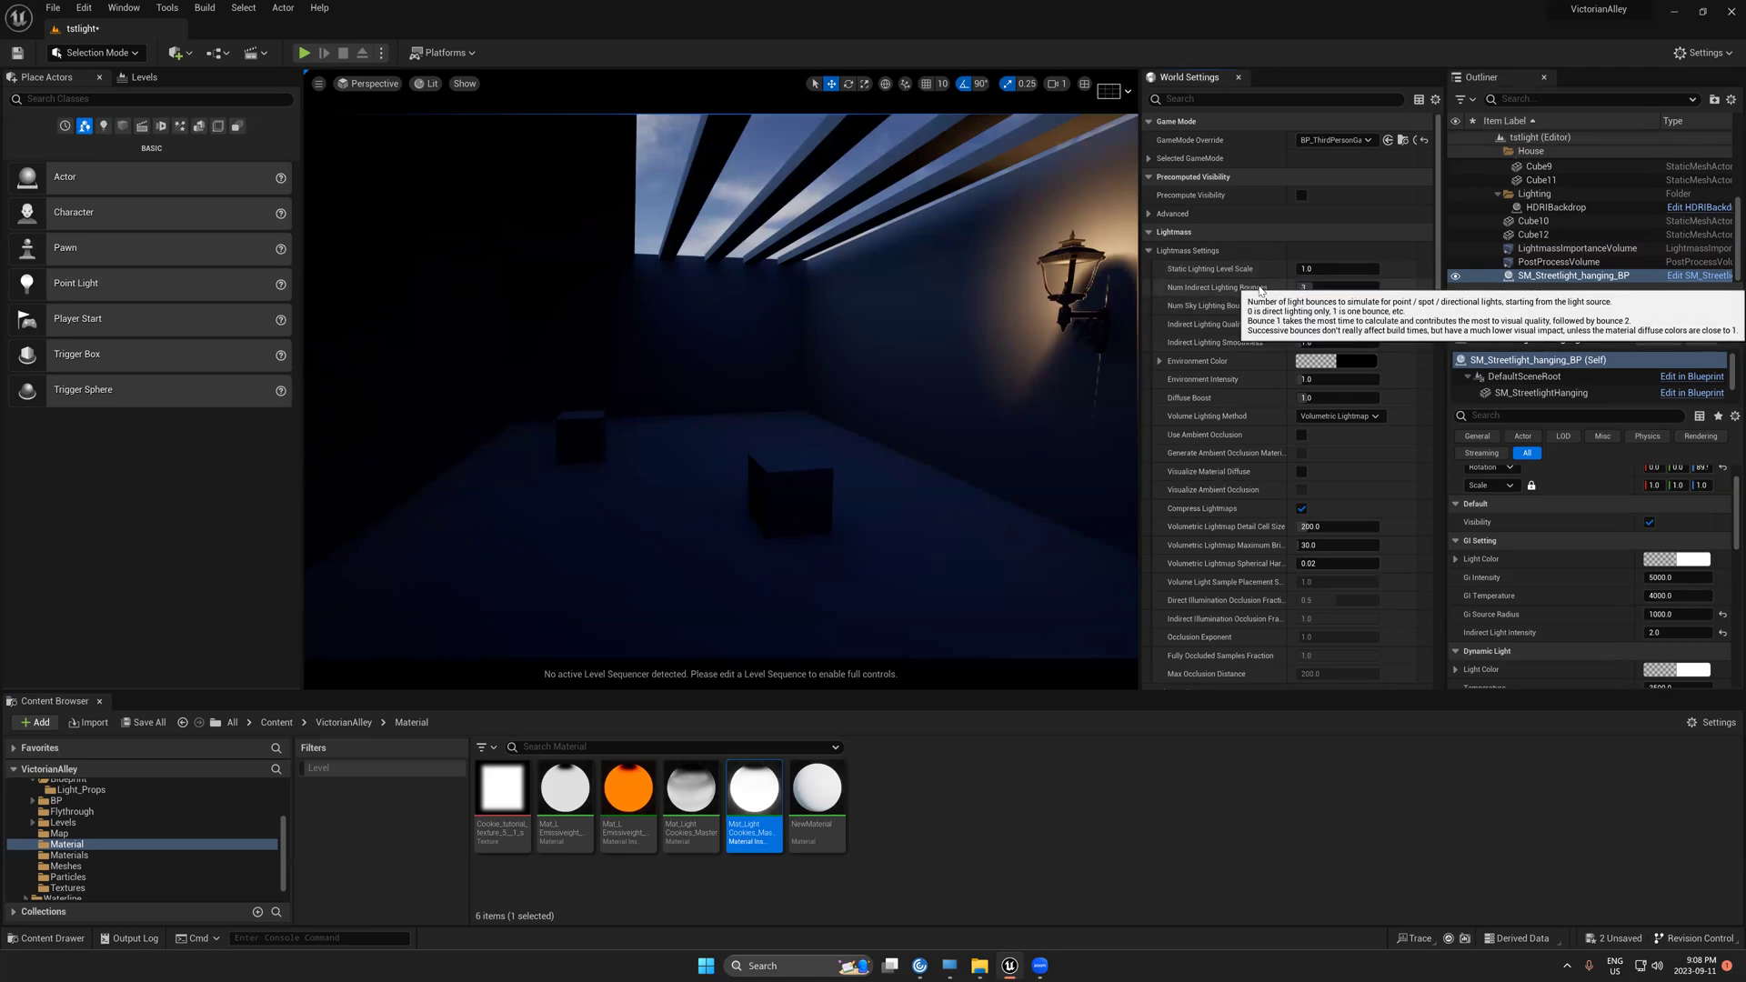
{"action": "left_click", "coordinate": [1322, 288]}
{"action": "left_click", "coordinate": [1267, 286]}
{"action": "left_click", "coordinate": [1330, 285]}
{"action": "type", "text": "10"}
{"action": "key", "text": "Return"}
{"action": "middle_click_drag", "start_coordinate": [1048, 304], "coordinate": [989, 327]}
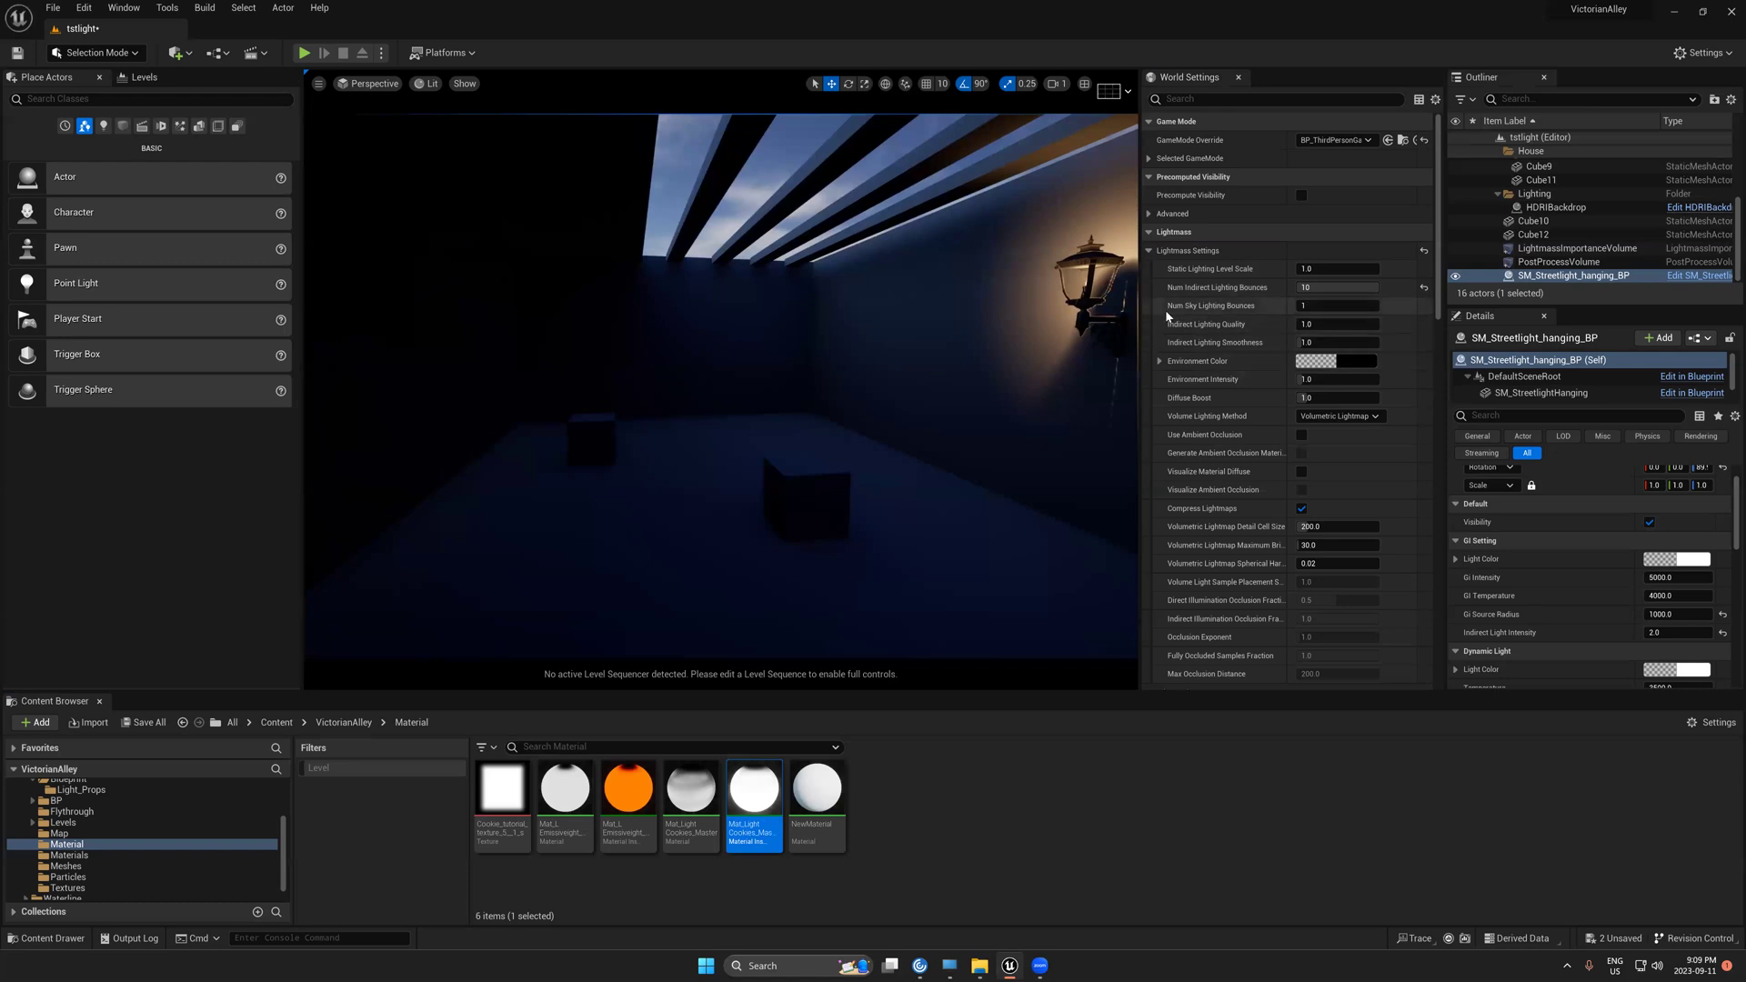
- Set the Lightmass Indirect Lighting Quality to 3, keeping the viewport in game view
{"action": "left_click", "coordinate": [1330, 311]}
{"action": "left_click", "coordinate": [1239, 382]}
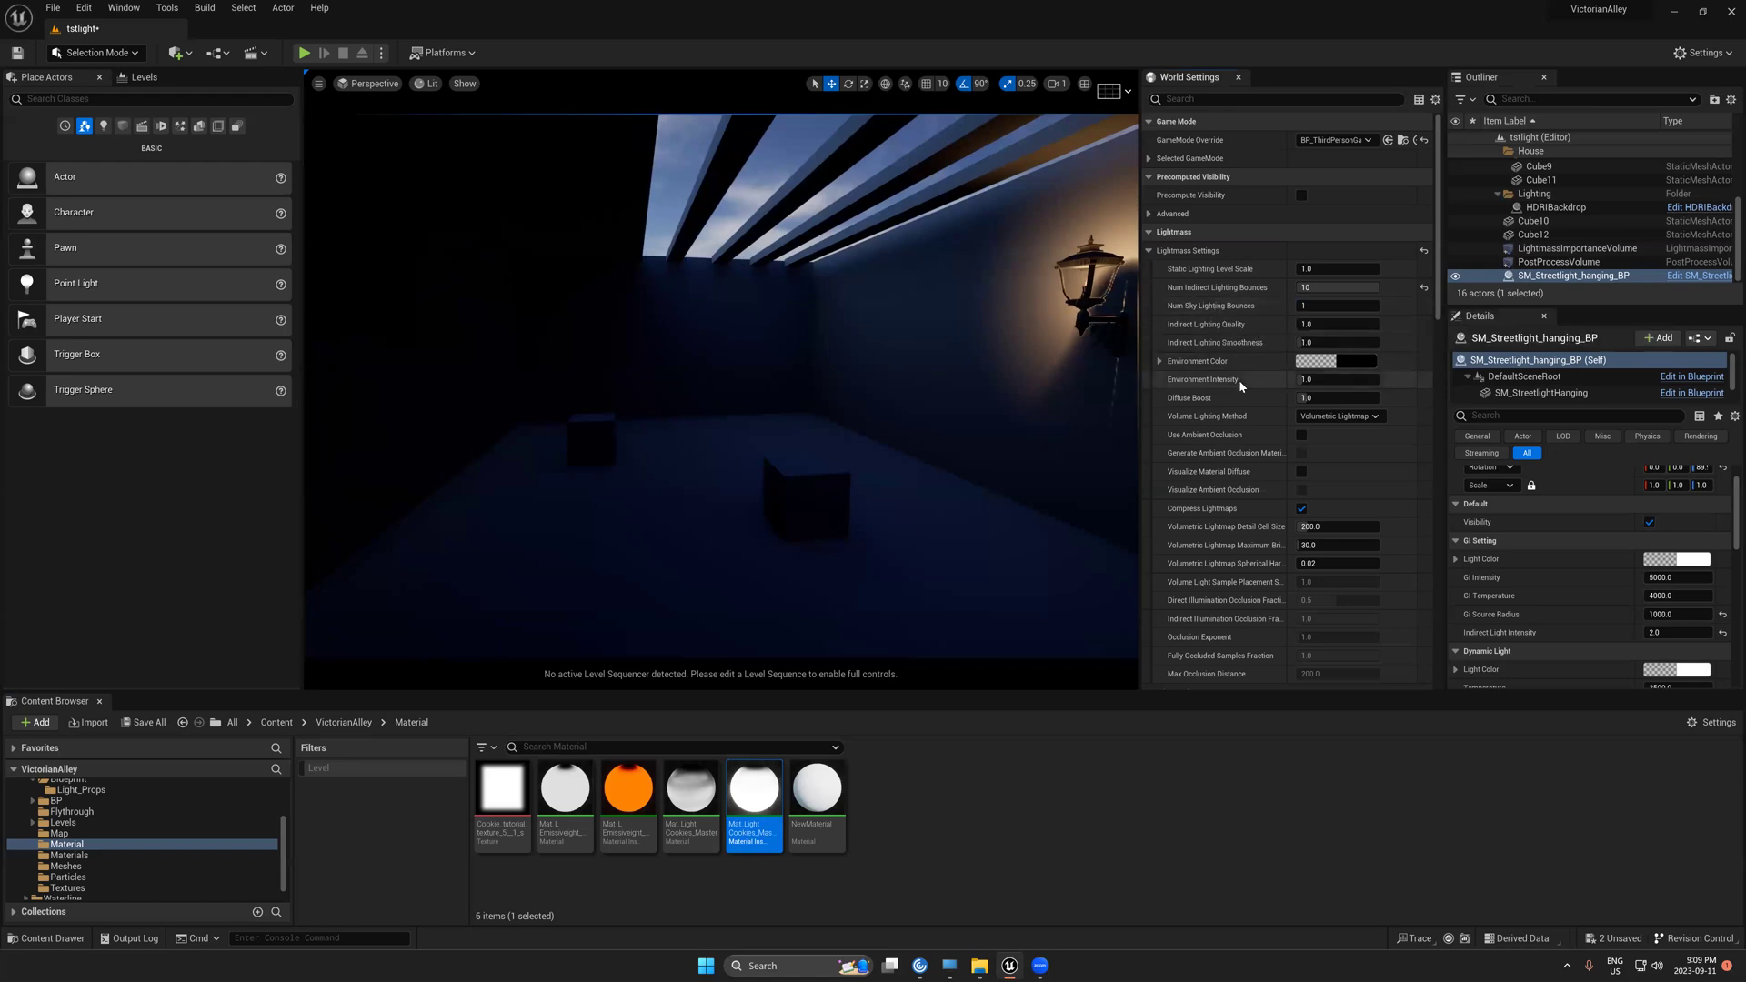
{"action": "left_click", "coordinate": [1336, 324]}
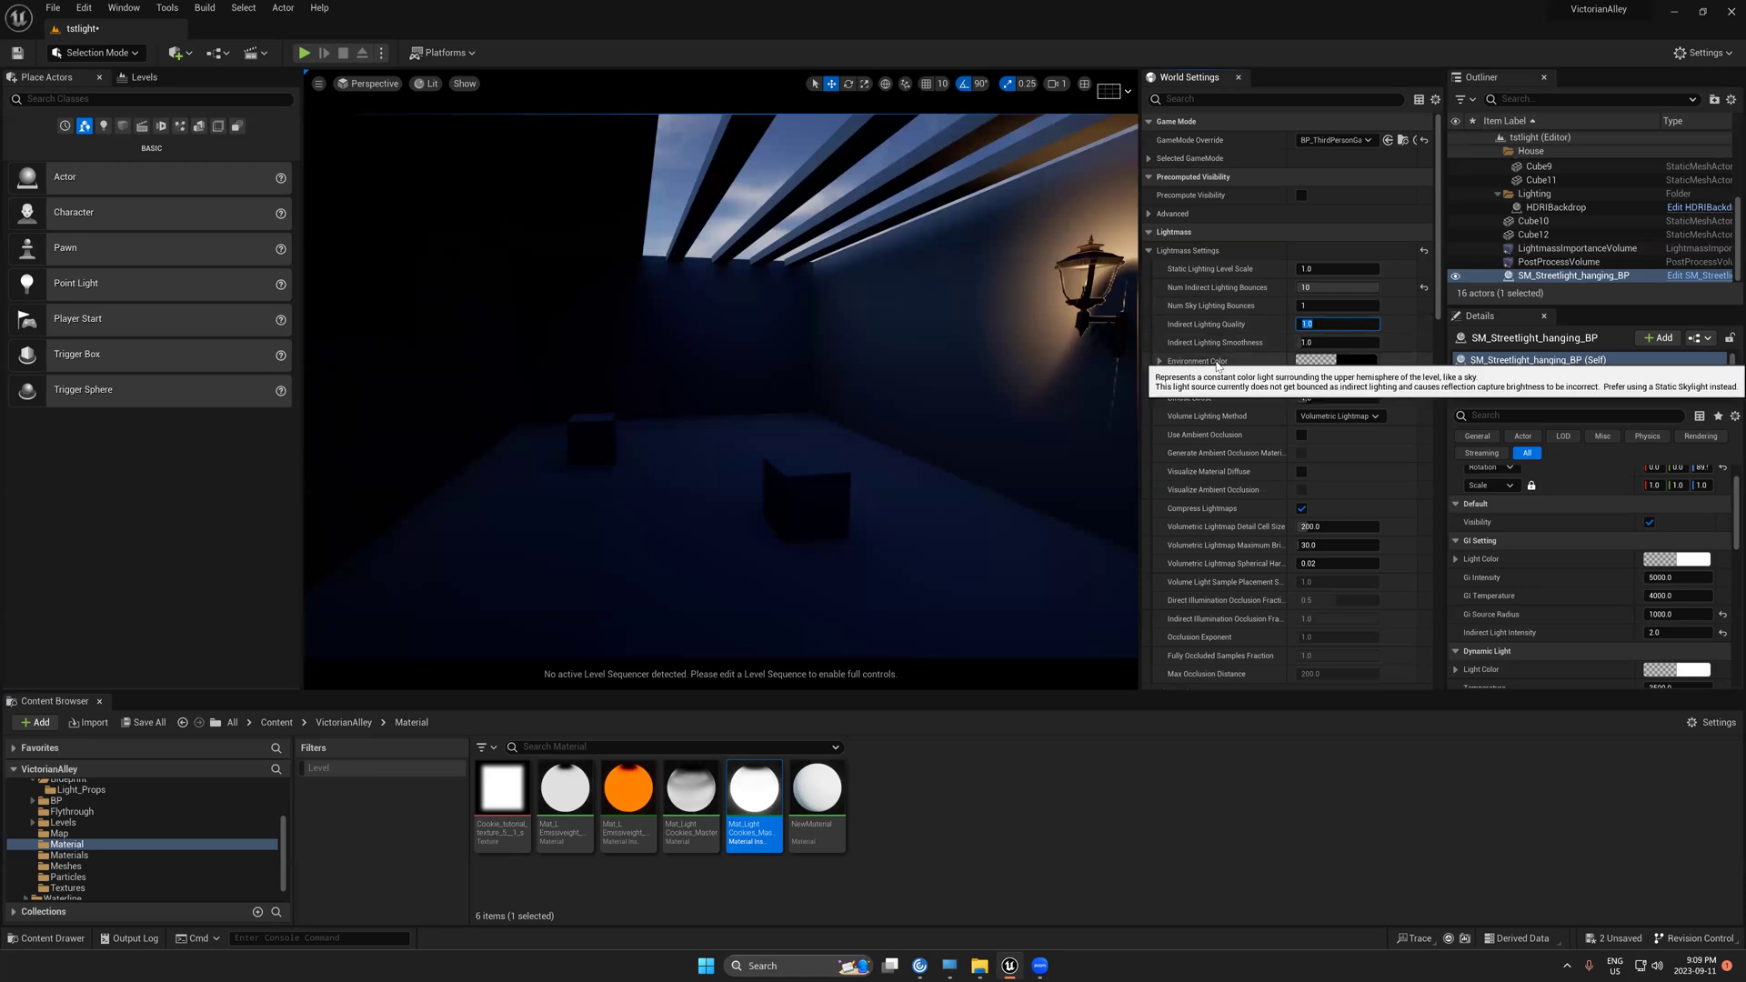
{"action": "left_click", "coordinate": [1239, 324]}
{"action": "right_click_drag", "start_coordinate": [802, 385], "coordinate": [884, 409]}
{"action": "key", "text": "g"}
{"action": "key", "text": "g"}
{"action": "right_click_drag", "start_coordinate": [1015, 359], "coordinate": [988, 354]}
- Set Num Indirect Lighting Bounces to 5 and frame the streetlight and both cubes in game view
{"action": "left_click", "coordinate": [1317, 287]}
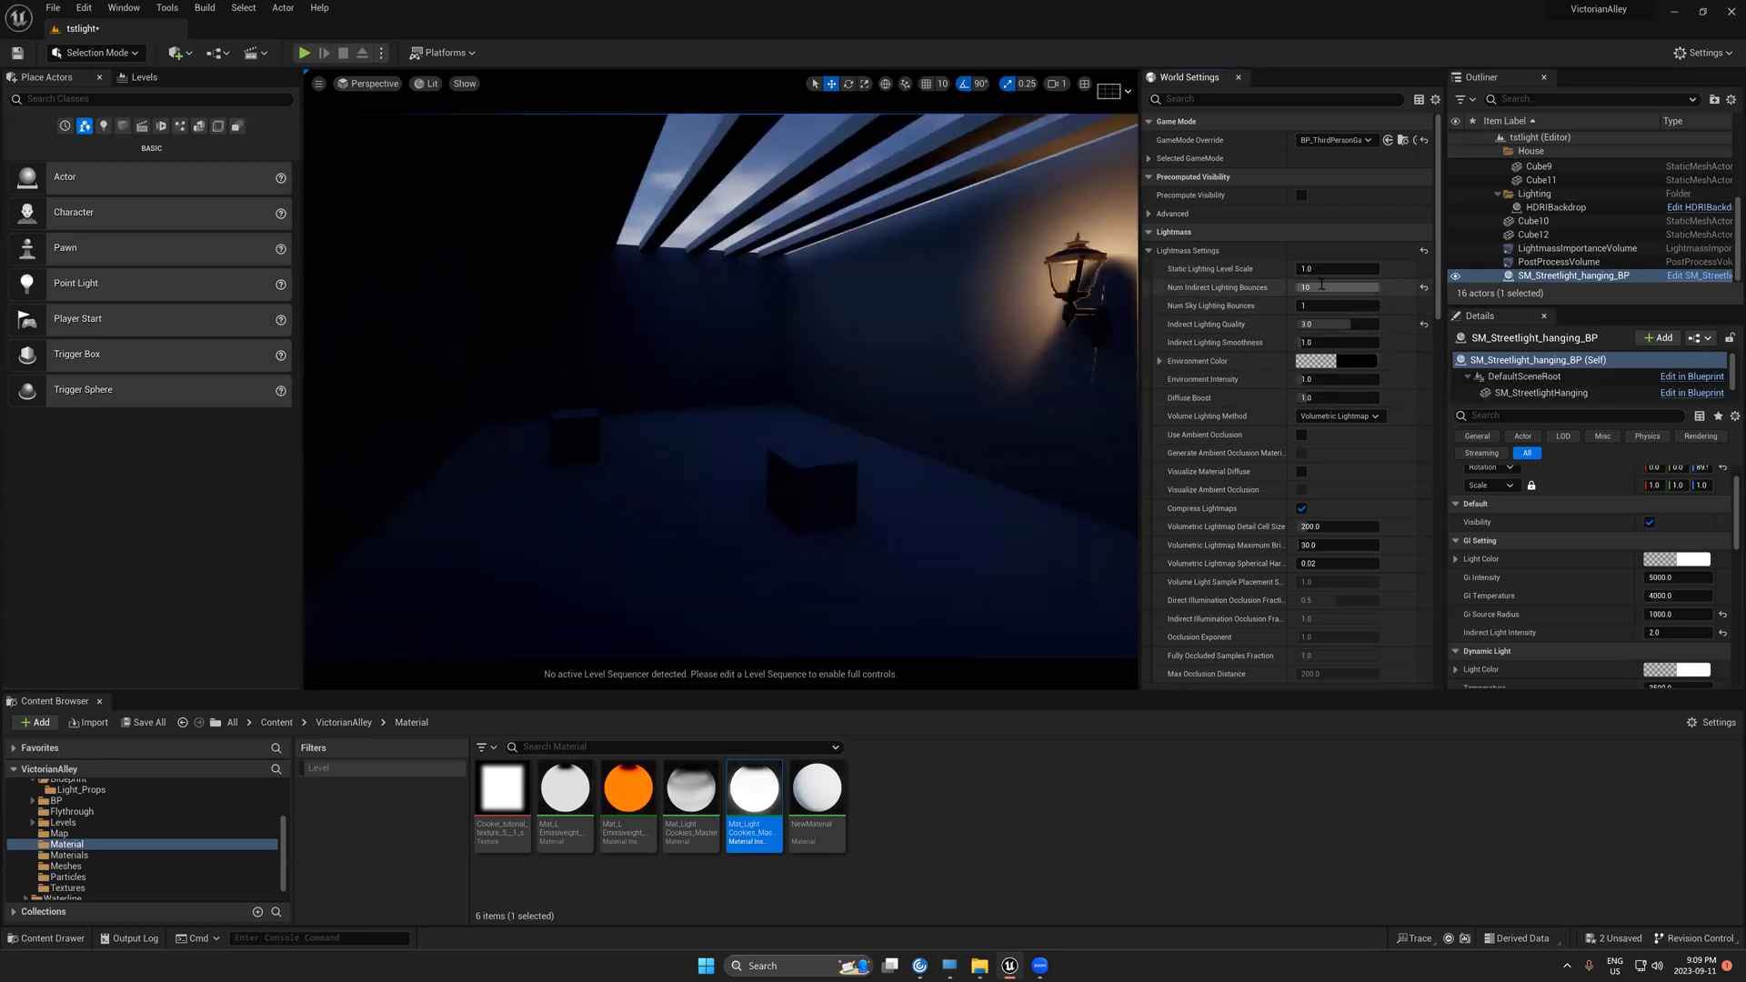
{"action": "type", "text": "5"}
{"action": "key", "text": "Return"}
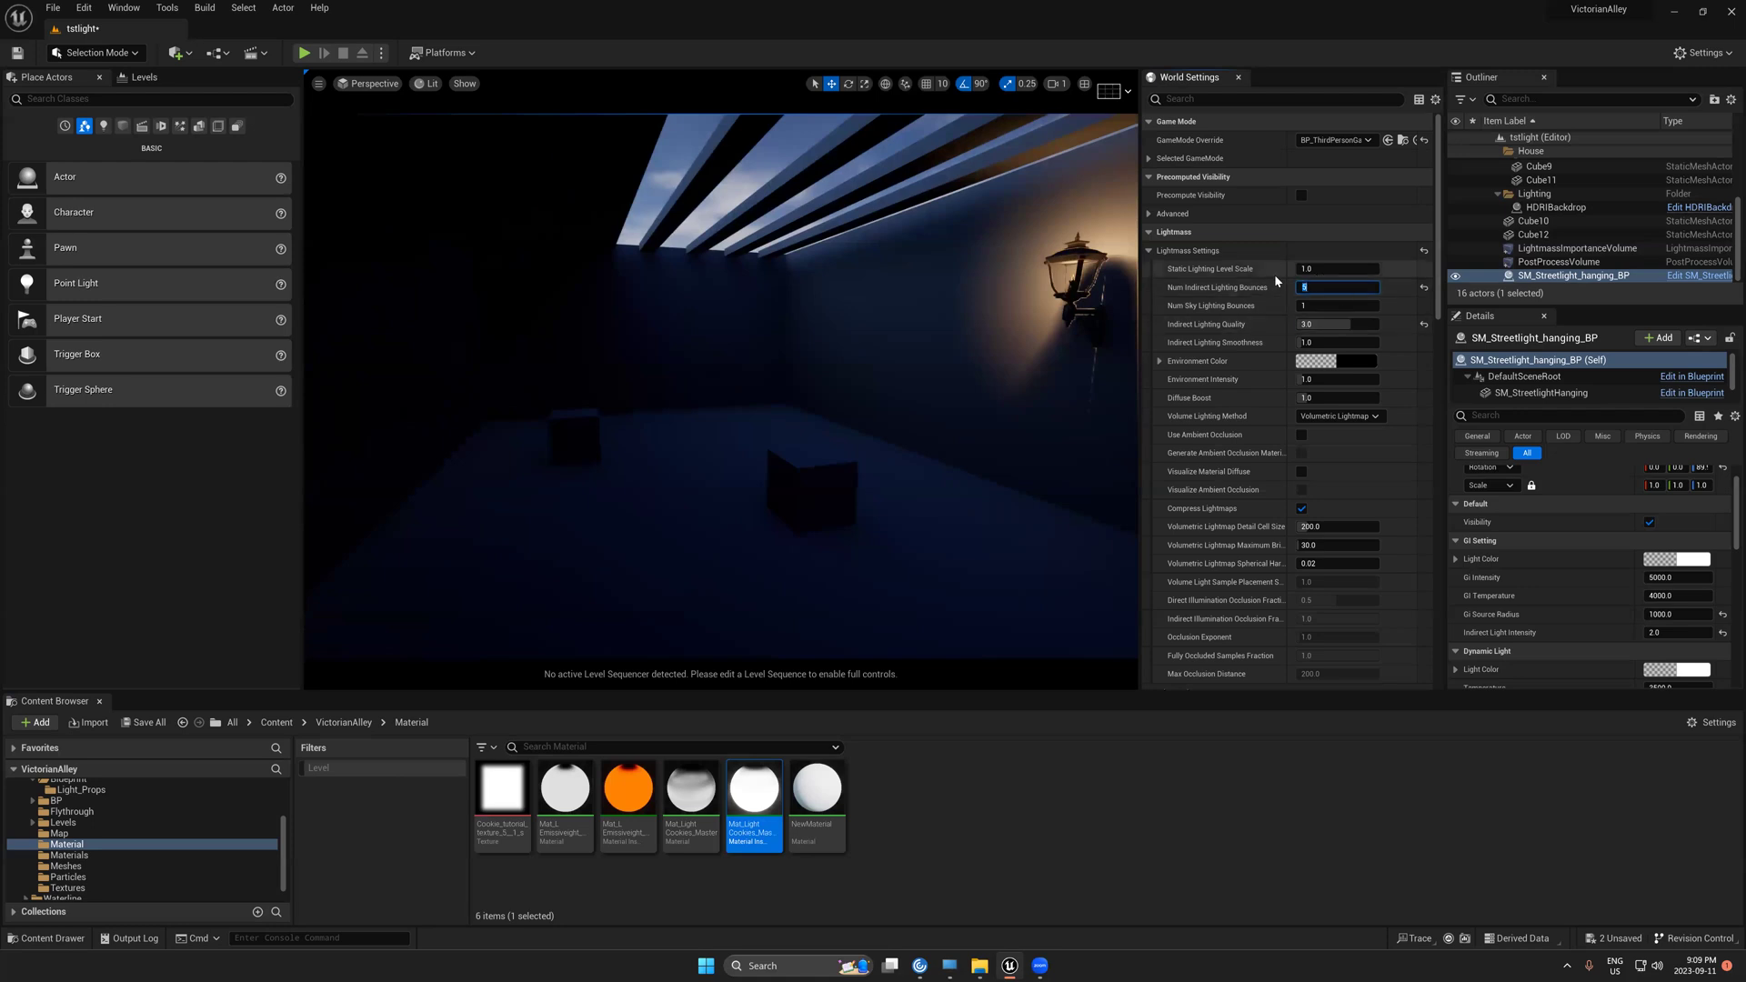
{"action": "right_click_drag", "start_coordinate": [864, 438], "coordinate": [865, 438]}
{"action": "key", "text": "g"}
{"action": "key", "text": "g"}
{"action": "right_click_drag", "start_coordinate": [862, 500], "coordinate": [929, 486]}
{"action": "key", "text": "g"}
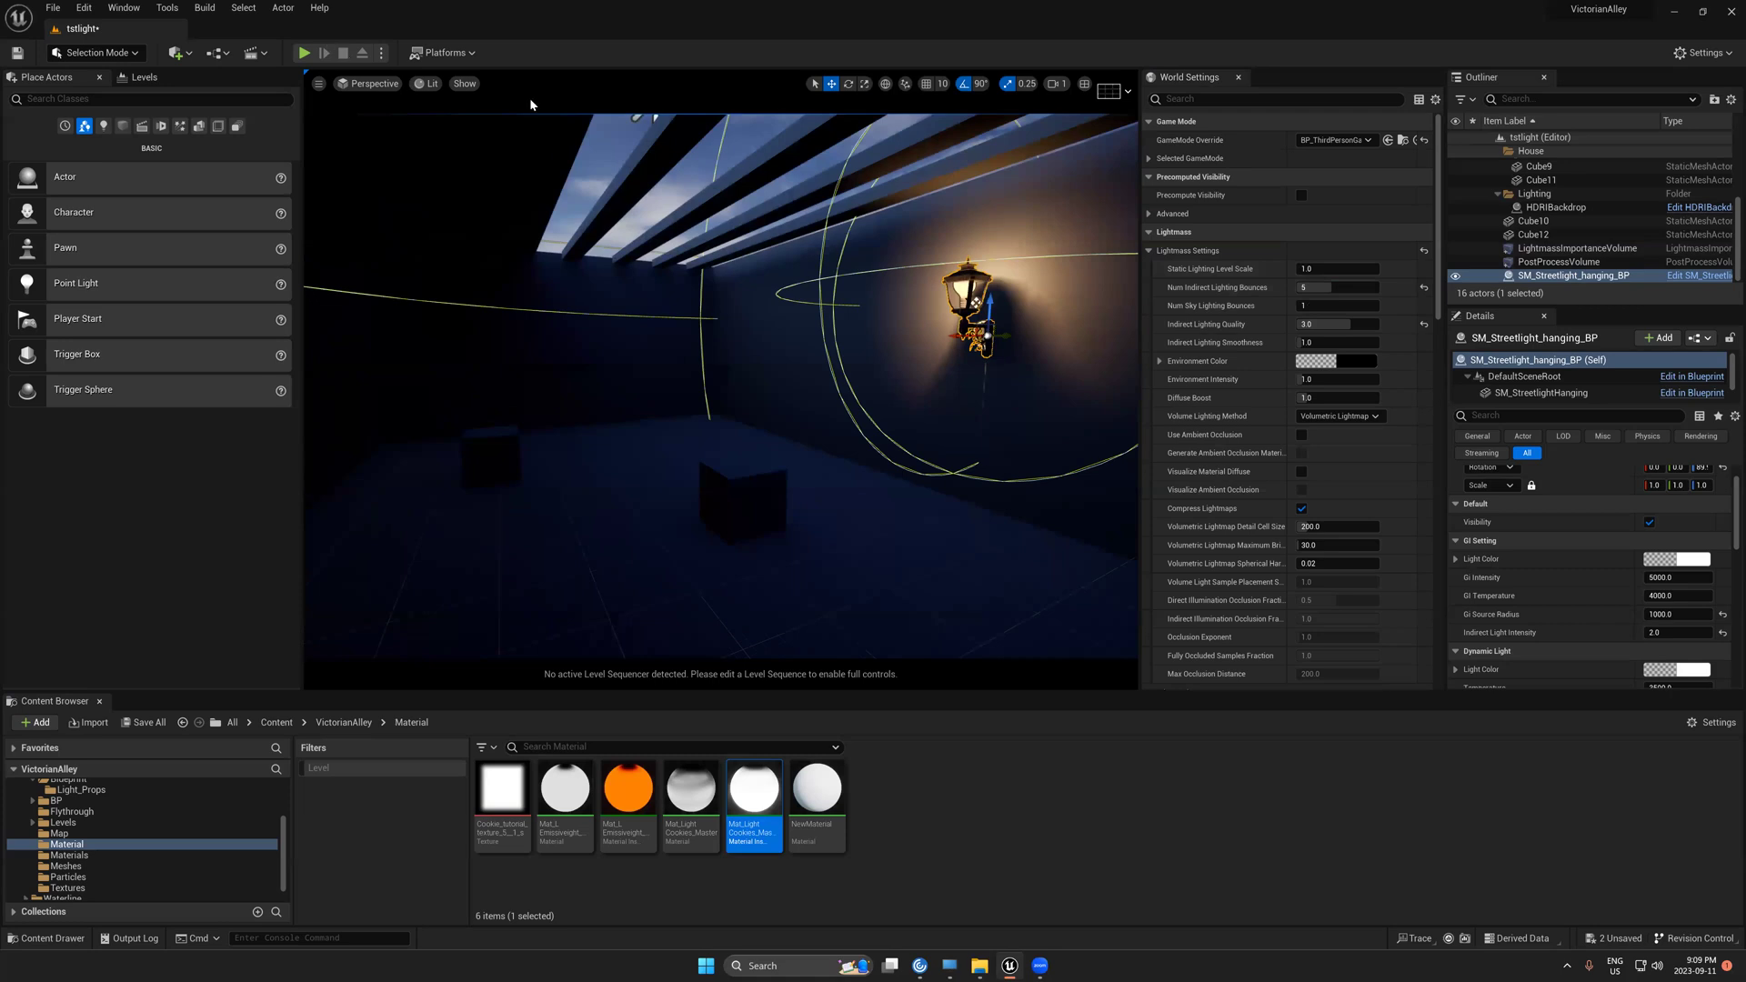
{"action": "key", "text": "g"}
{"action": "right_click_drag", "start_coordinate": [722, 461], "coordinate": [722, 461]}
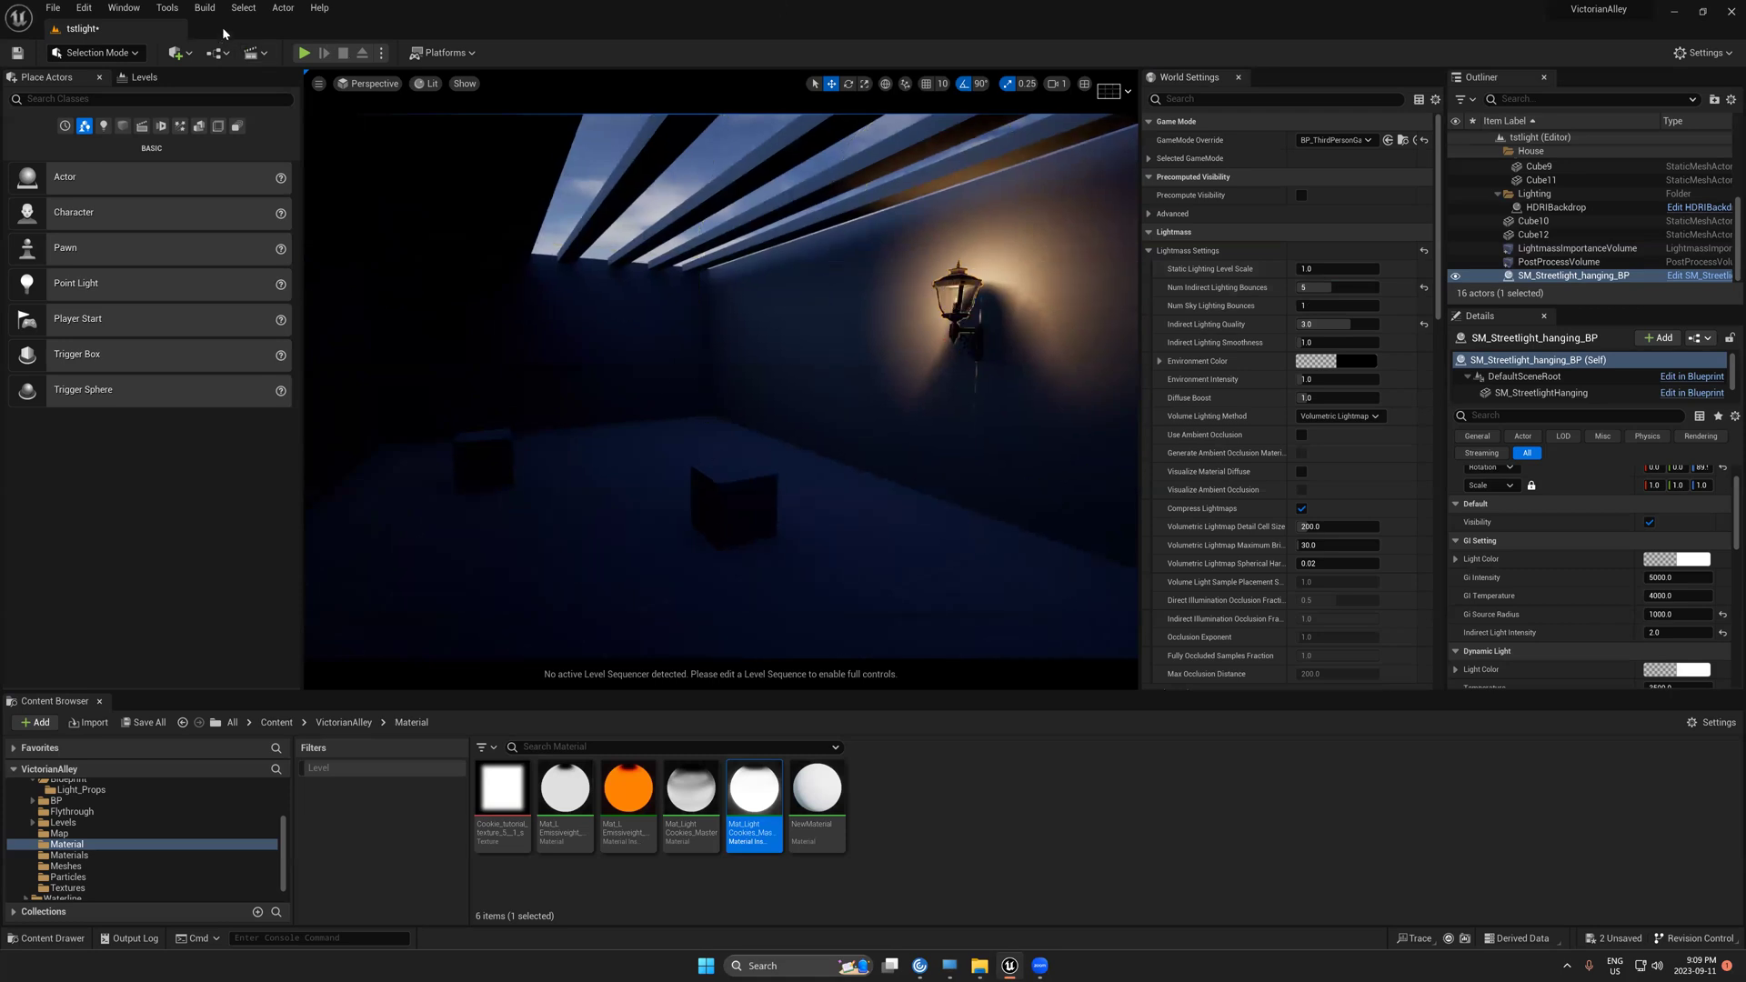
- Build only the lighting at Medium quality and inspect the baked light on the wall behind the streetlight
{"action": "left_click", "coordinate": [204, 8]}
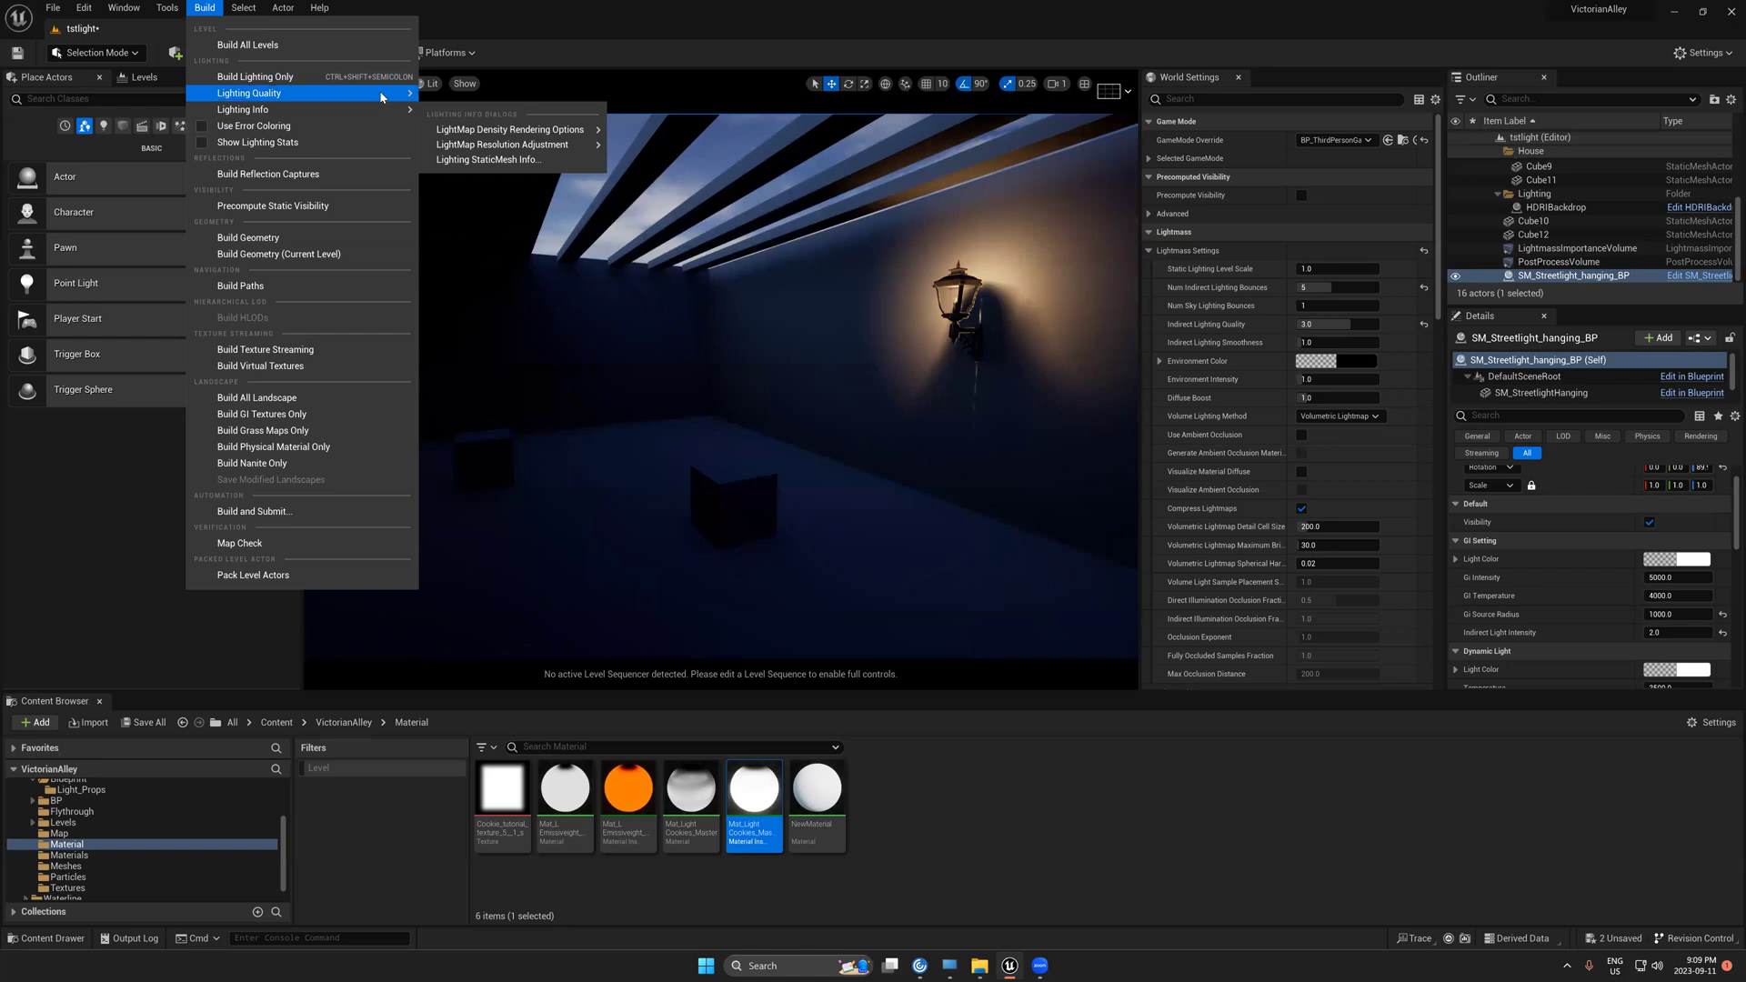
{"action": "mouse_move", "coordinate": [374, 100]}
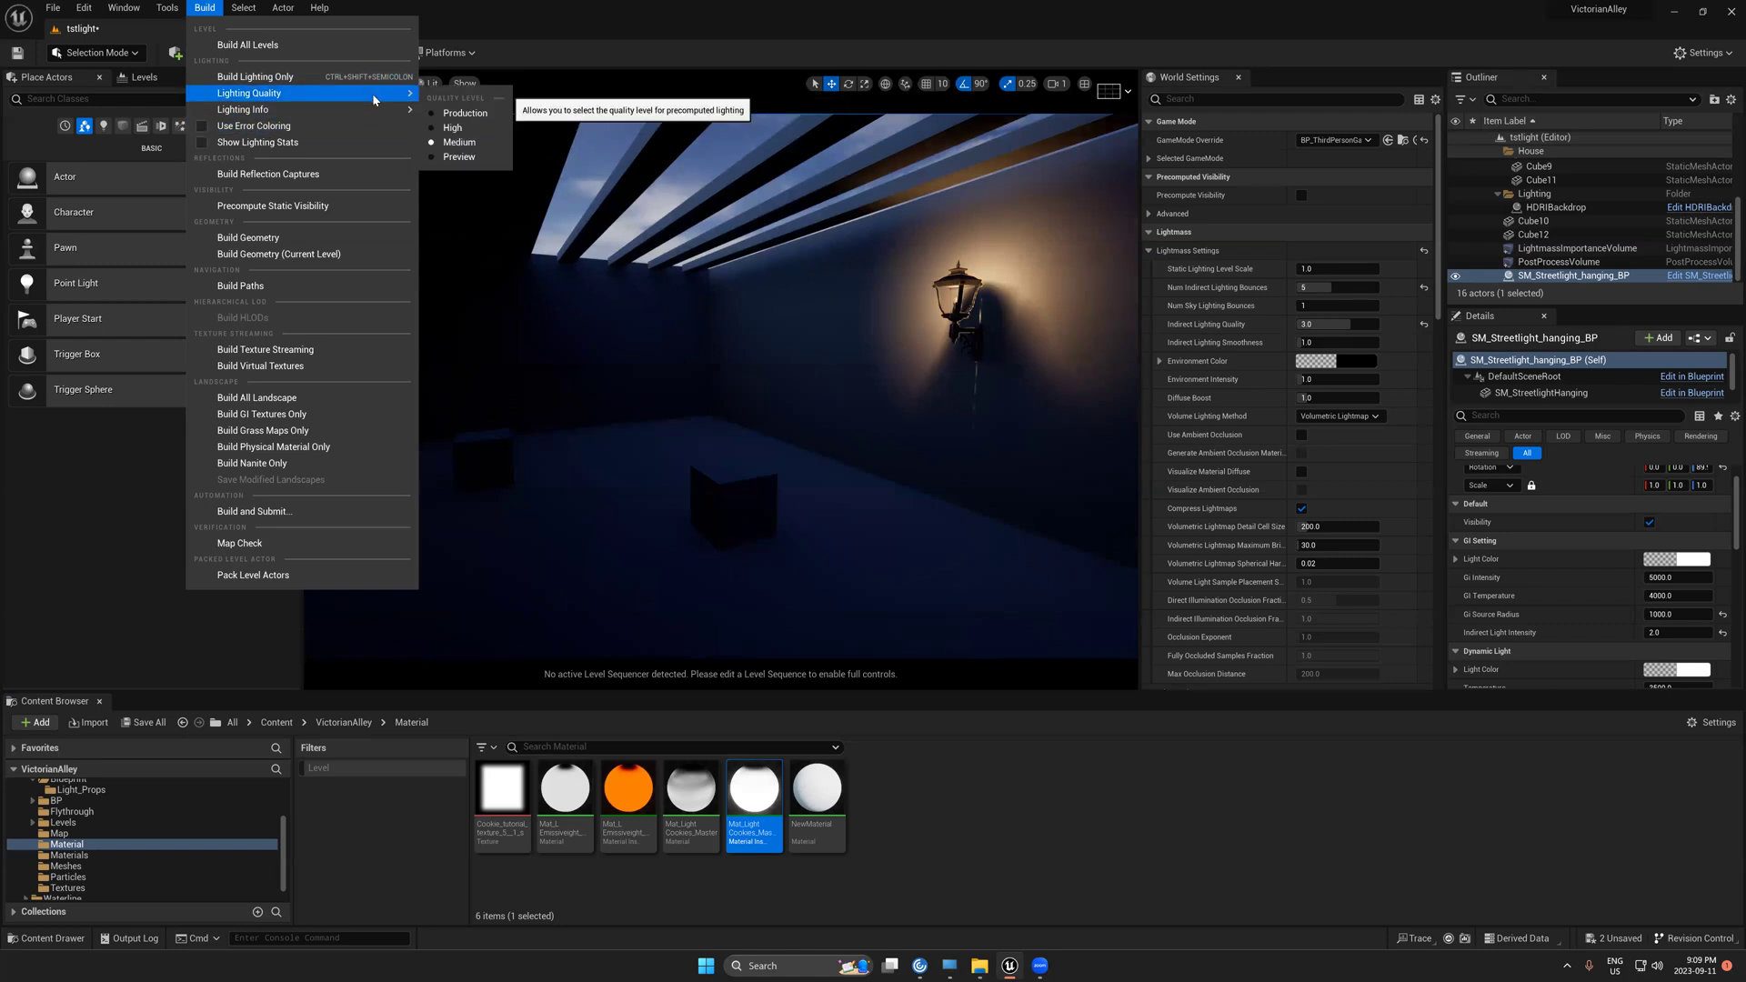
{"action": "left_click", "coordinate": [260, 76]}
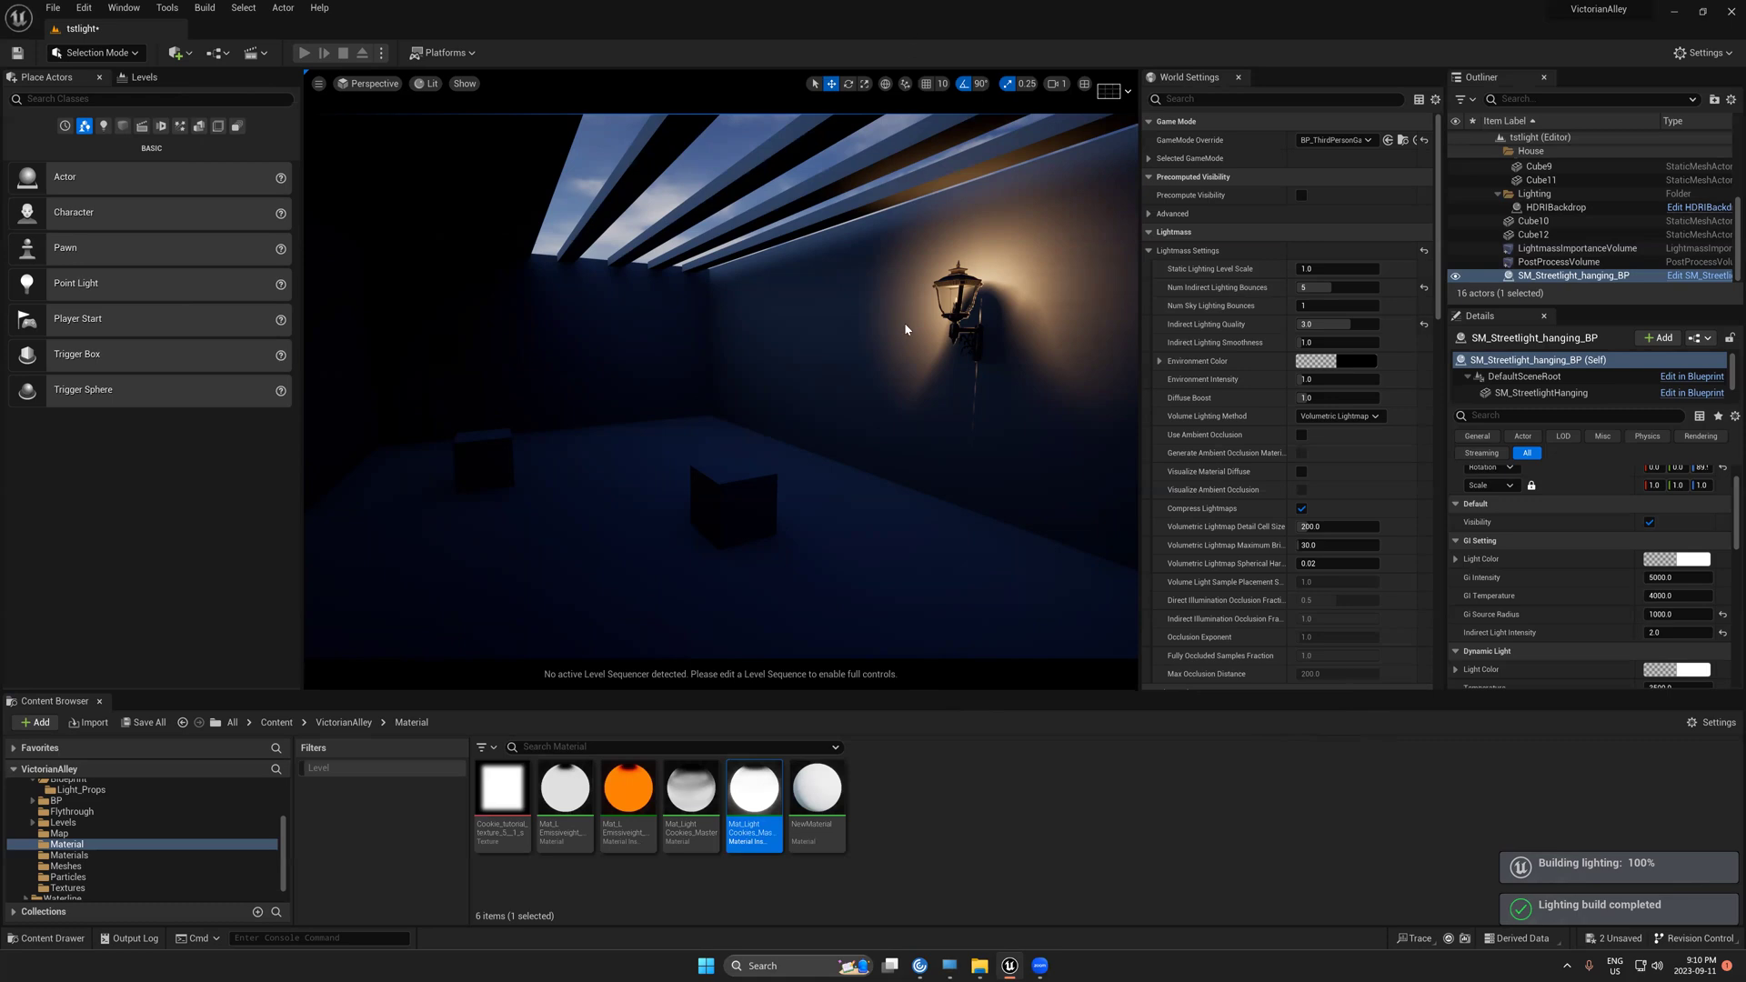
{"action": "mouse_move", "coordinate": [777, 517]}
{"action": "right_mouse_down"}
{"action": "mouse_move", "coordinate": [814, 516]}
{"action": "mouse_move", "coordinate": [768, 532]}
{"action": "mouse_move", "coordinate": [838, 532]}
{"action": "mouse_move", "coordinate": [593, 486]}
{"action": "mouse_move", "coordinate": [815, 522]}
{"action": "mouse_move", "coordinate": [800, 510]}
{"action": "right_mouse_up"}
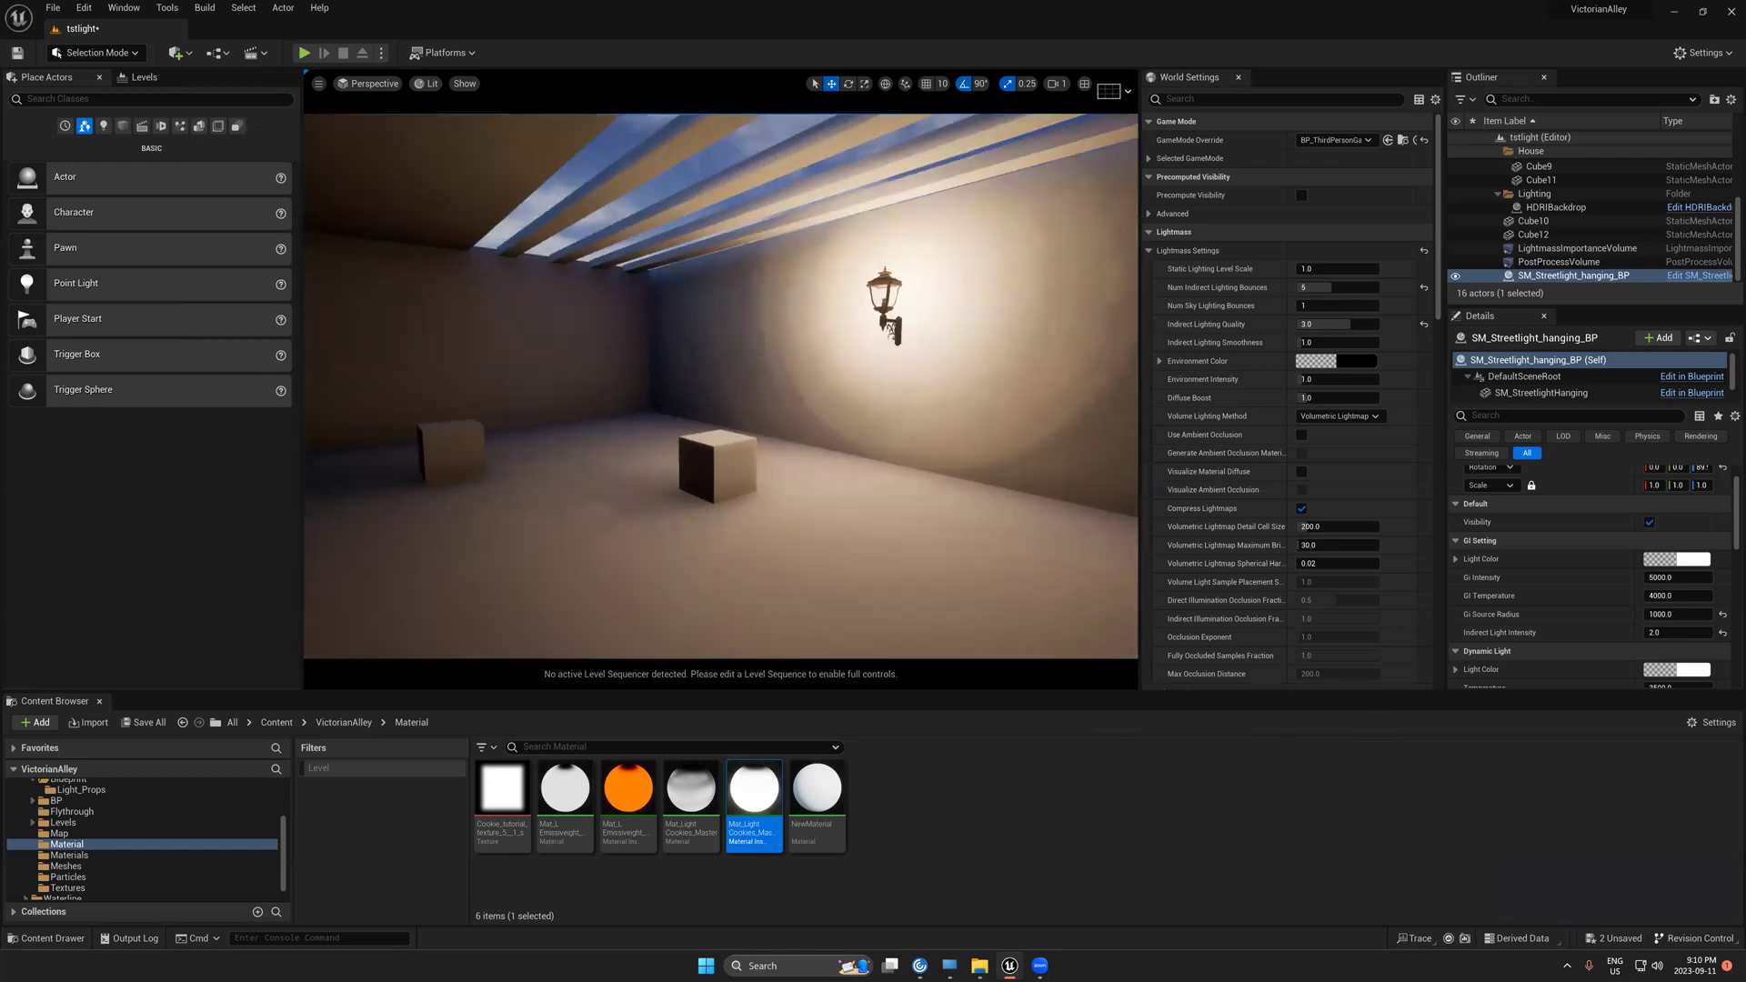
{"action": "right_click_drag", "start_coordinate": [982, 437], "coordinate": [837, 363]}
{"action": "scroll", "coordinate": [914, 402], "scroll_direction": "up", "scroll_amount": 1}
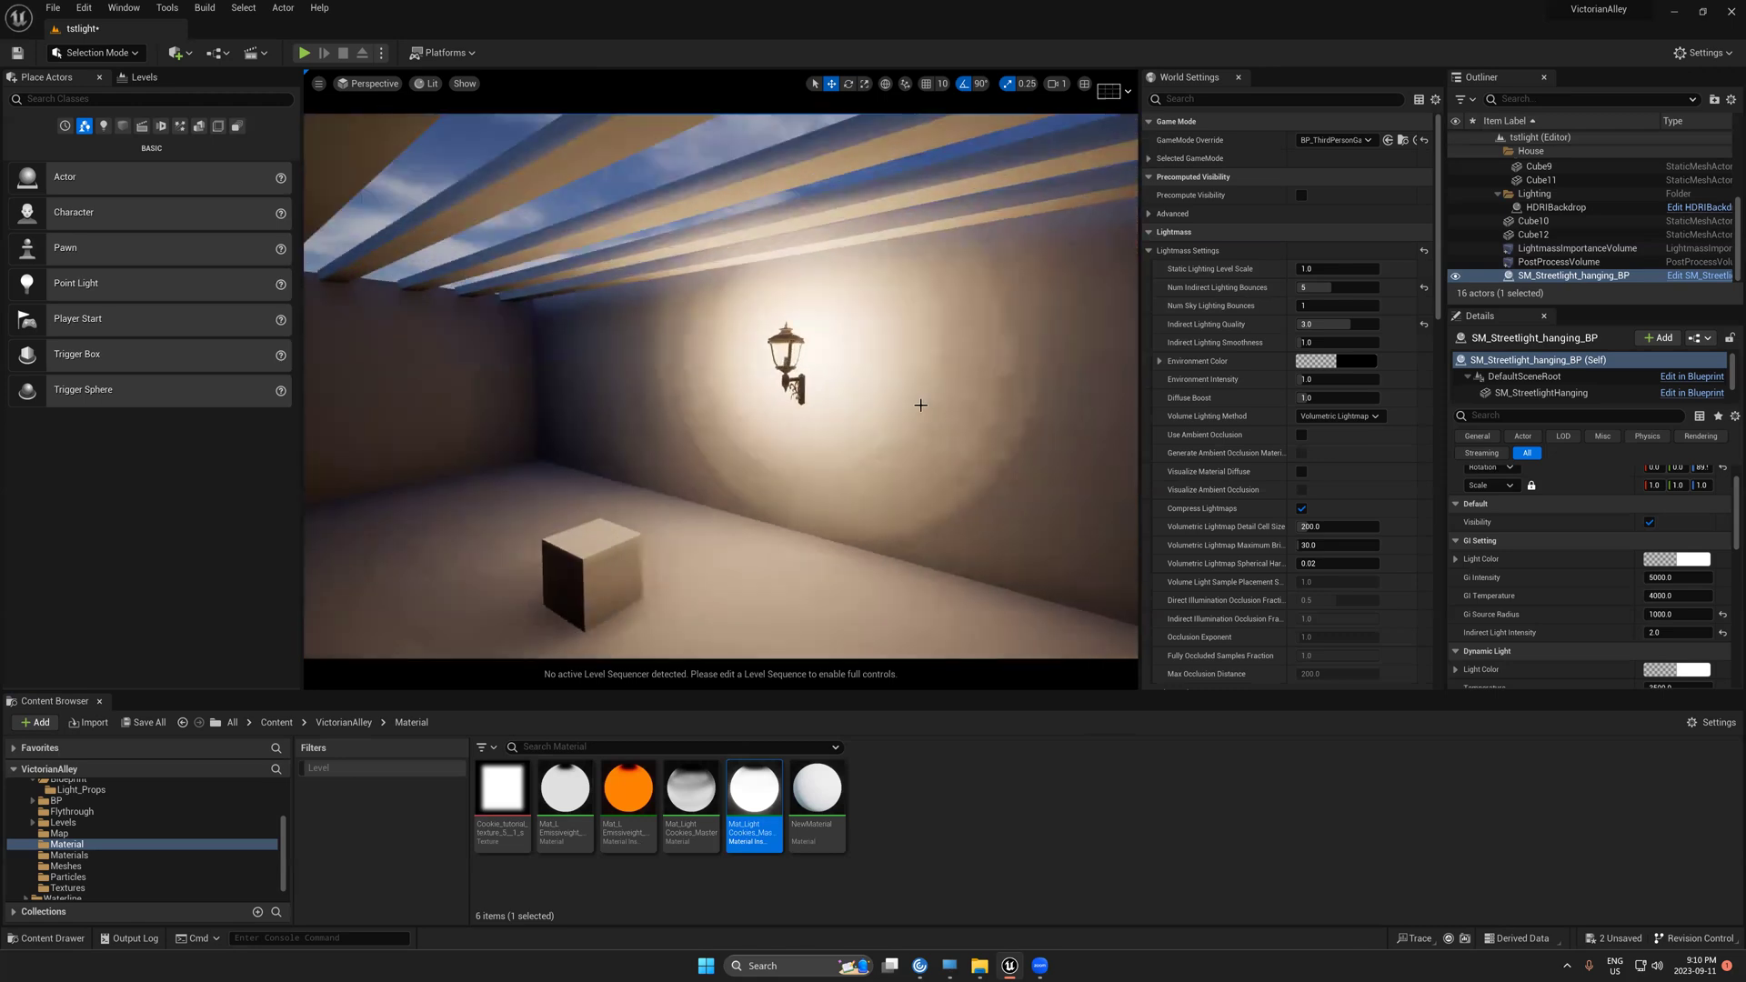
{"action": "right_click_drag", "start_coordinate": [919, 406], "coordinate": [993, 244]}
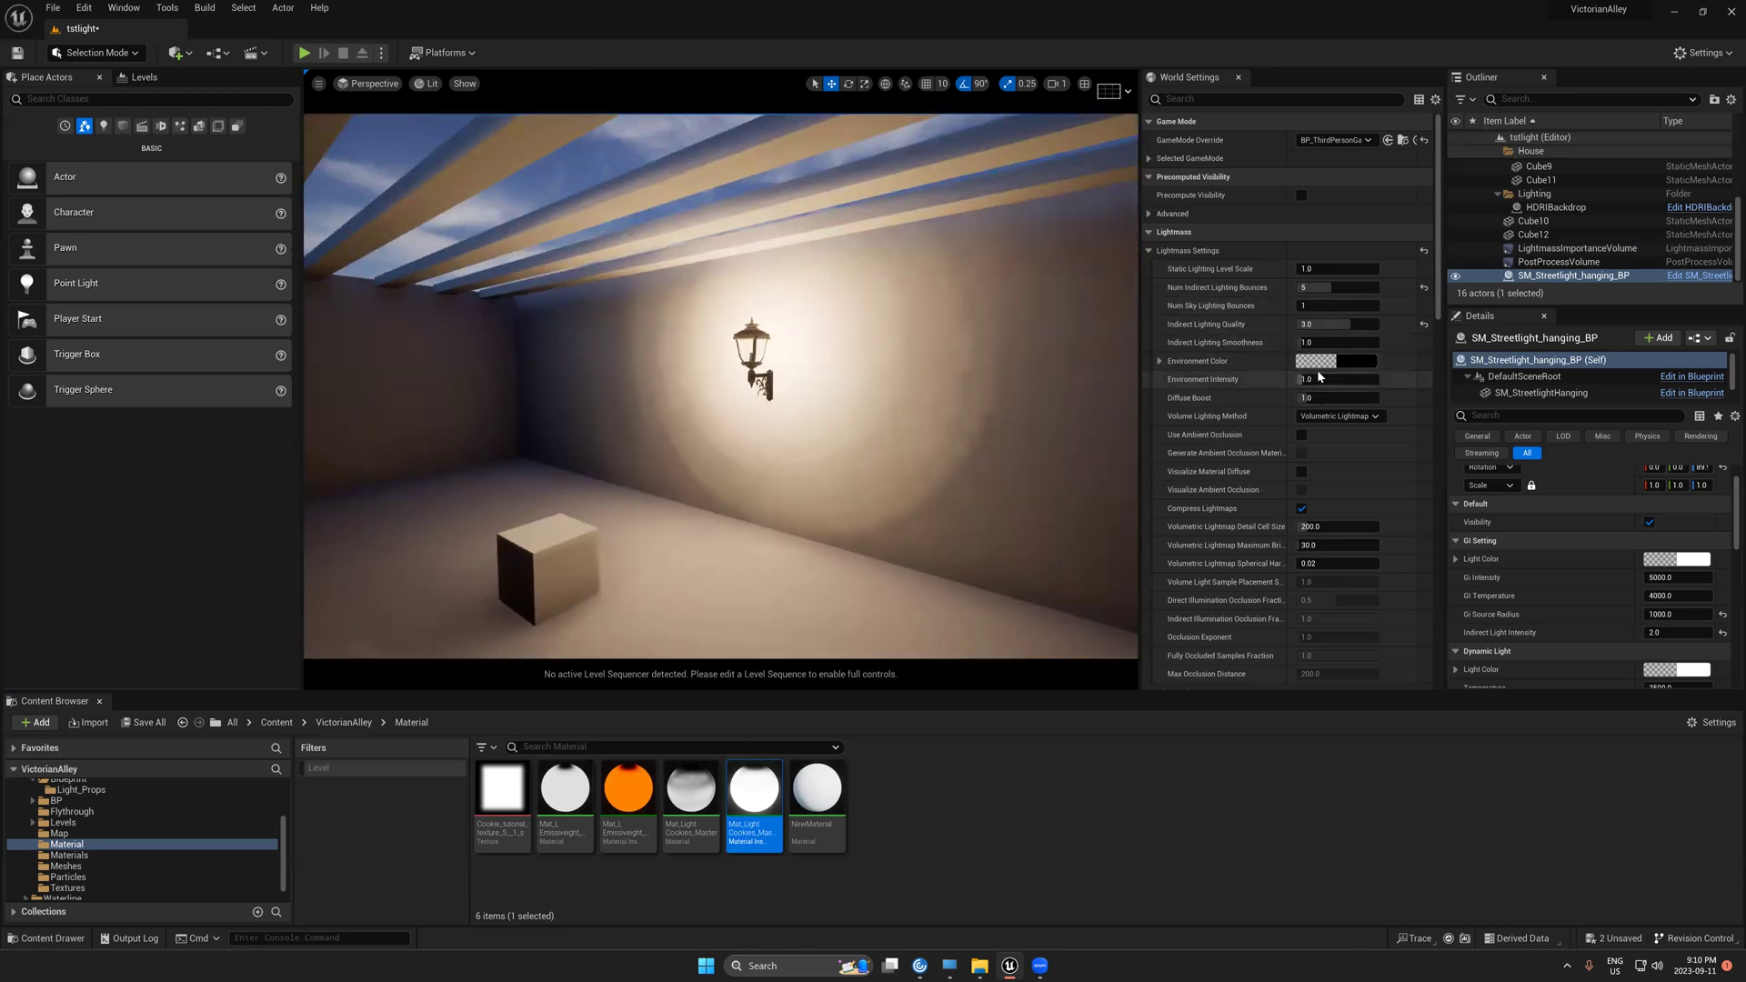
- Set the Lightmass Indirect Lighting Quality to 10 and the Static Lighting Level Scale to 0.7
{"action": "left_click", "coordinate": [1327, 325]}
{"action": "left_click", "coordinate": [1337, 270]}
{"action": "key", "text": "BackSpace"}
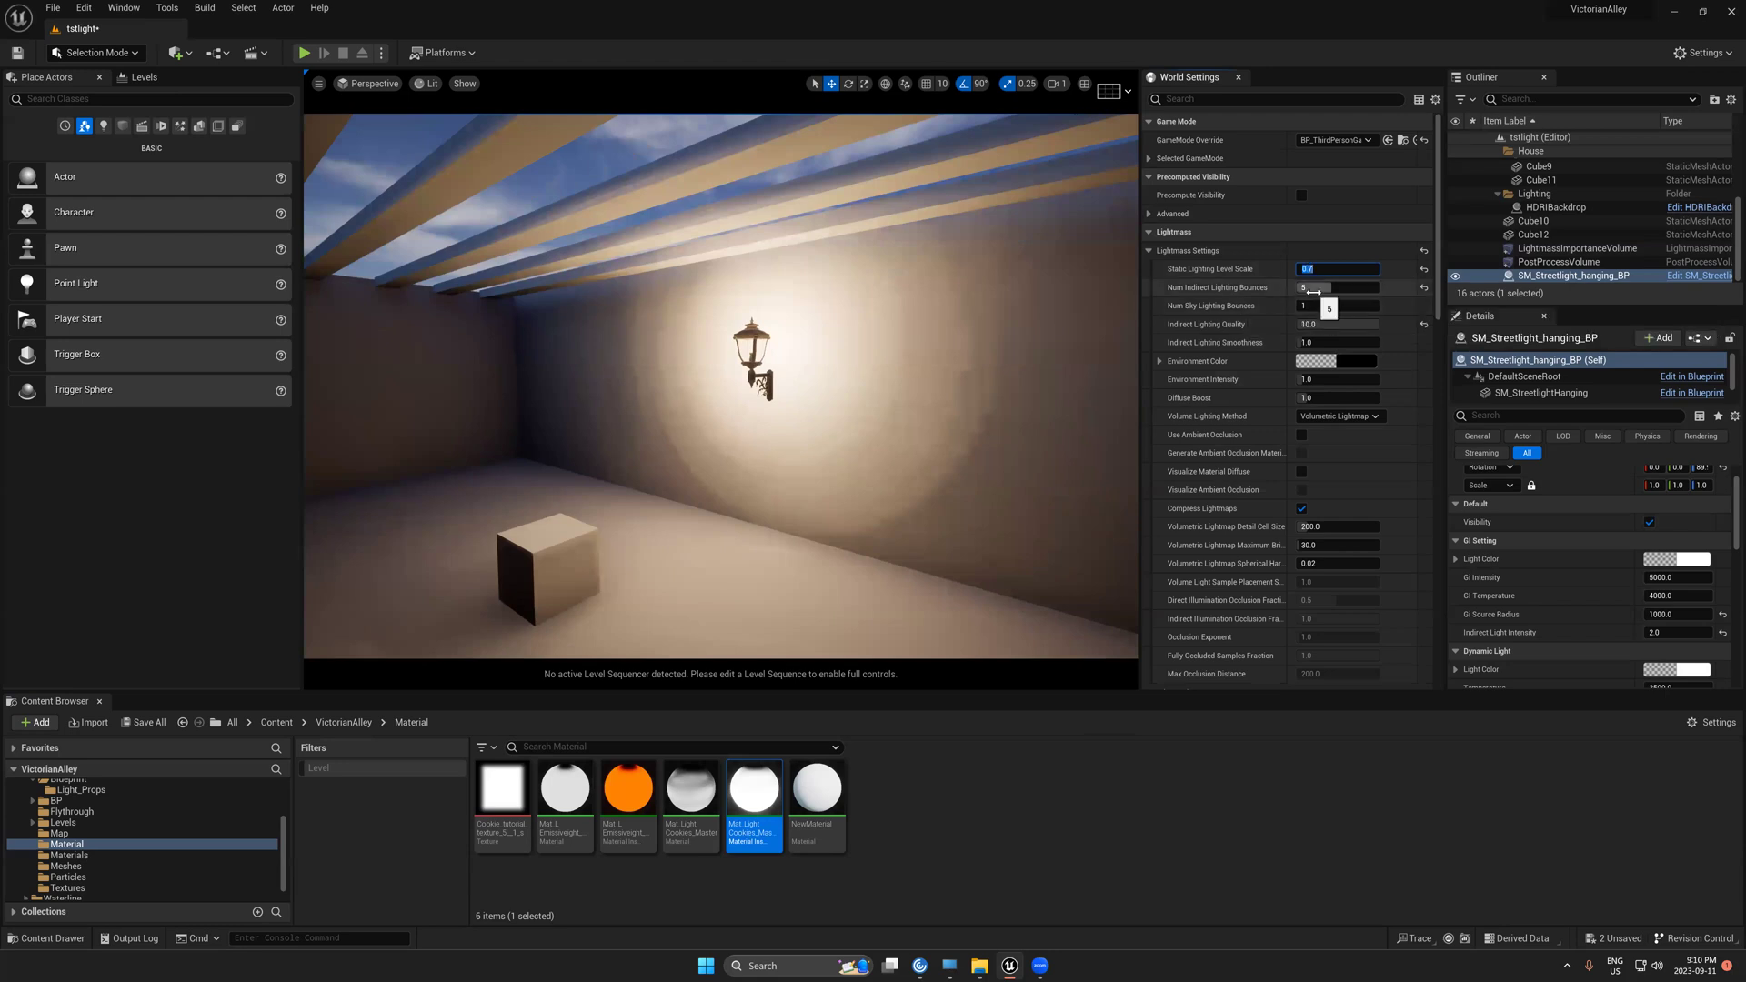
{"action": "scroll", "coordinate": [916, 473], "scroll_direction": "down", "scroll_amount": 3}
{"action": "right_click_drag", "start_coordinate": [920, 465], "coordinate": [851, 453]}
{"action": "key", "text": "g"}
{"action": "key", "text": "g"}
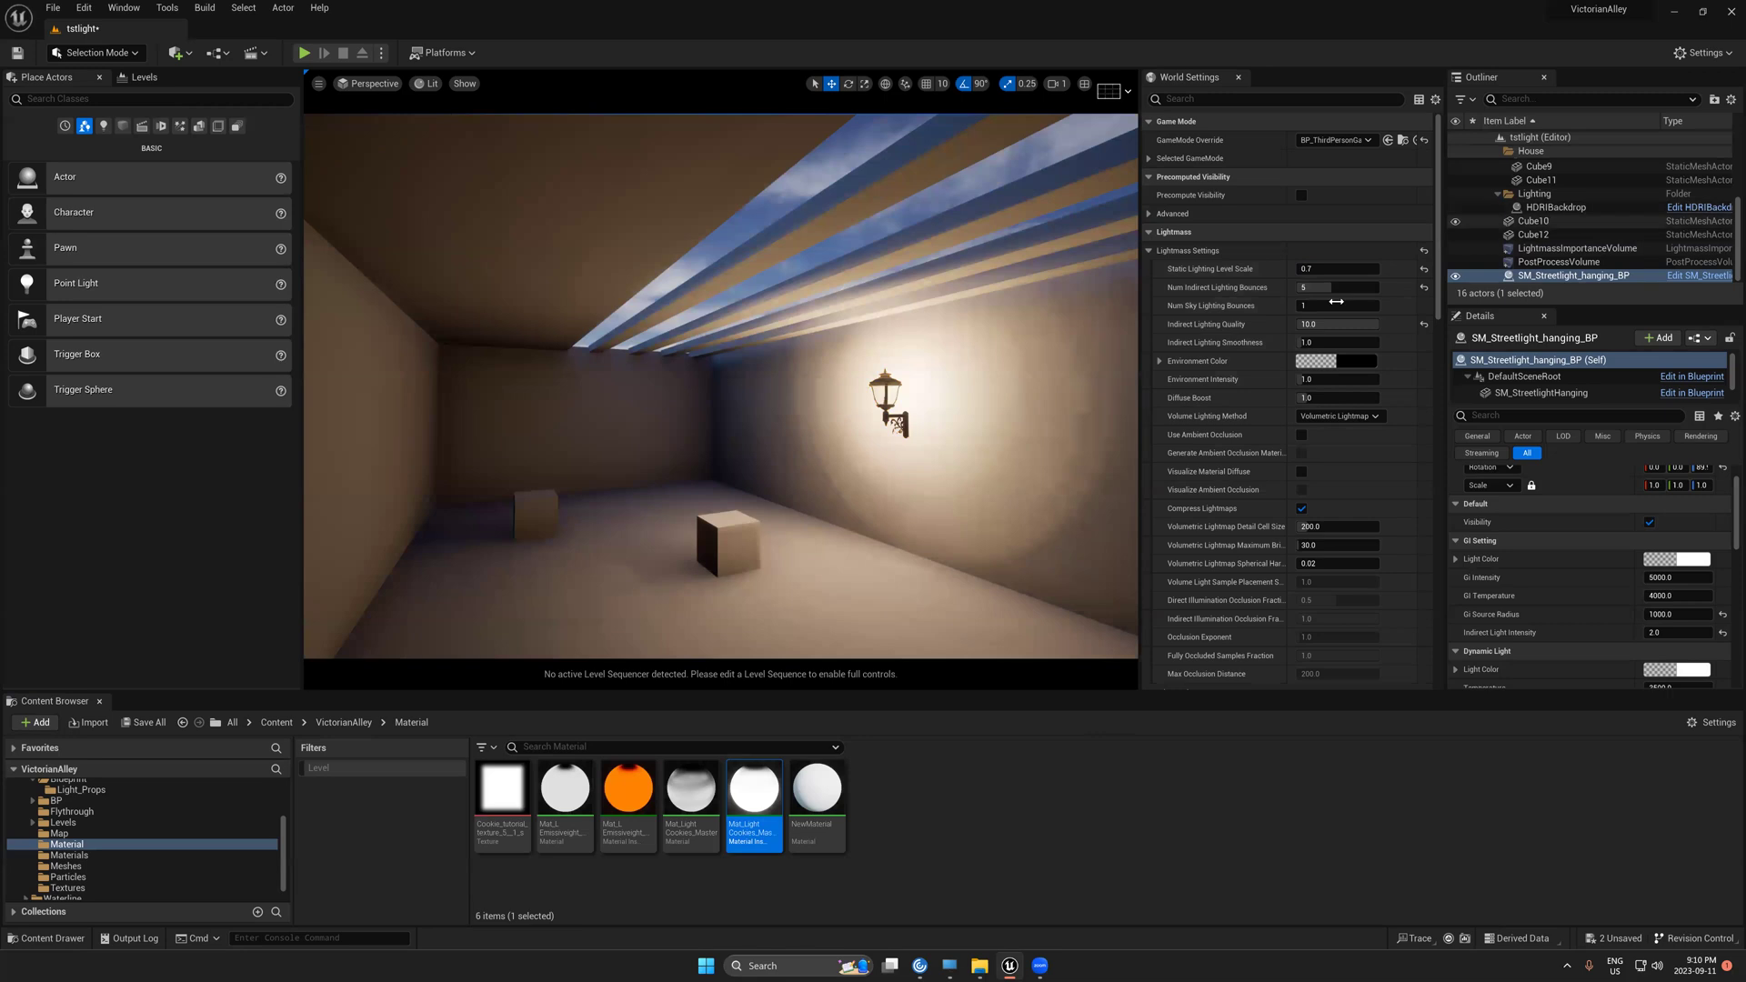
- Set the hanging streetlight's GI Intensity to 1000
{"action": "key", "text": "g"}
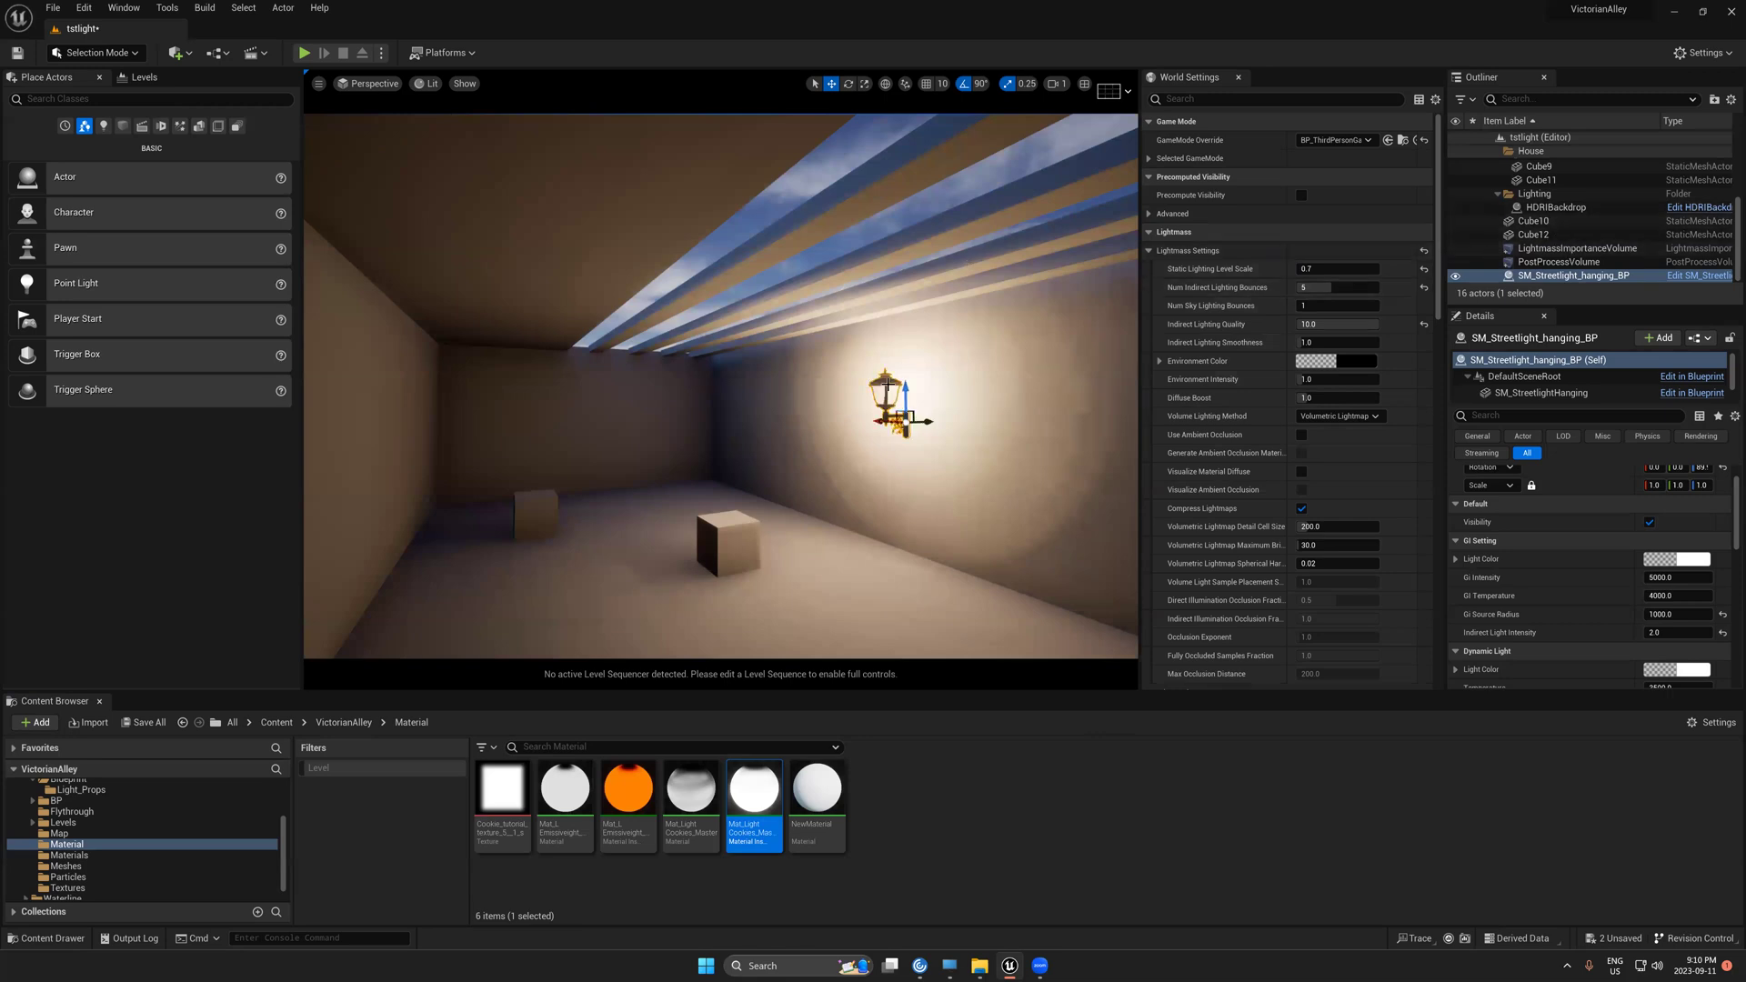
{"action": "scroll", "coordinate": [1618, 582], "scroll_direction": "down", "scroll_amount": 2}
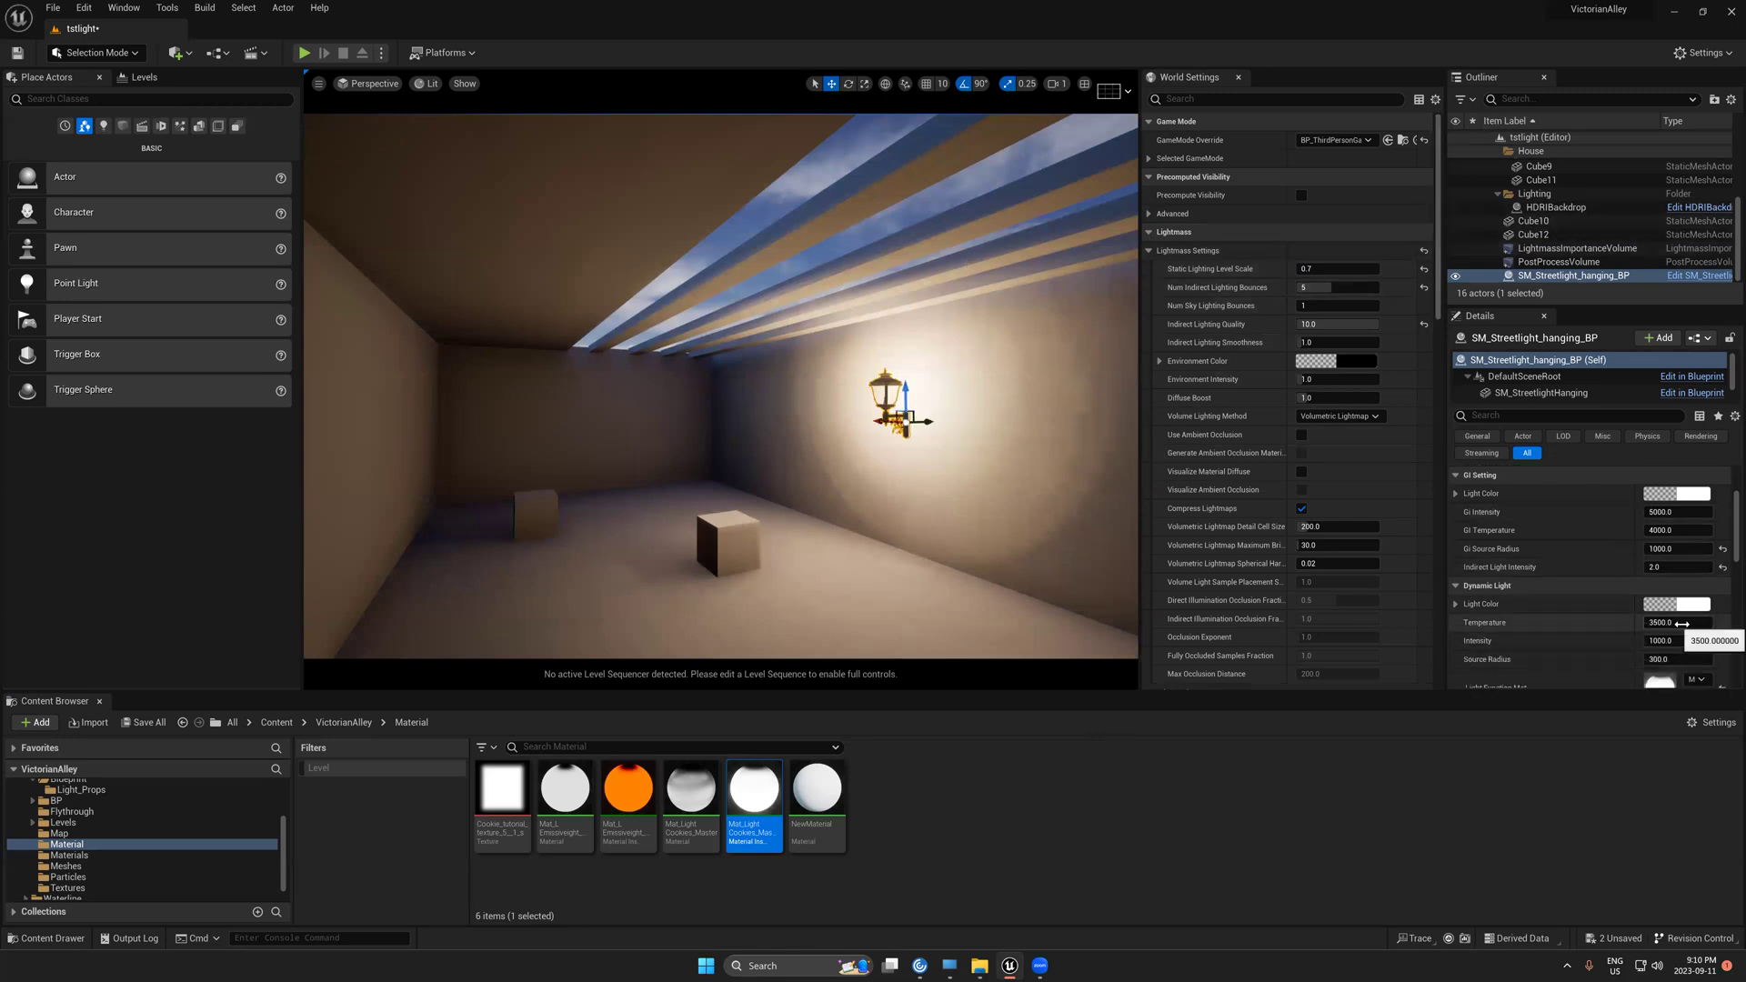
{"action": "left_click", "coordinate": [1691, 515]}
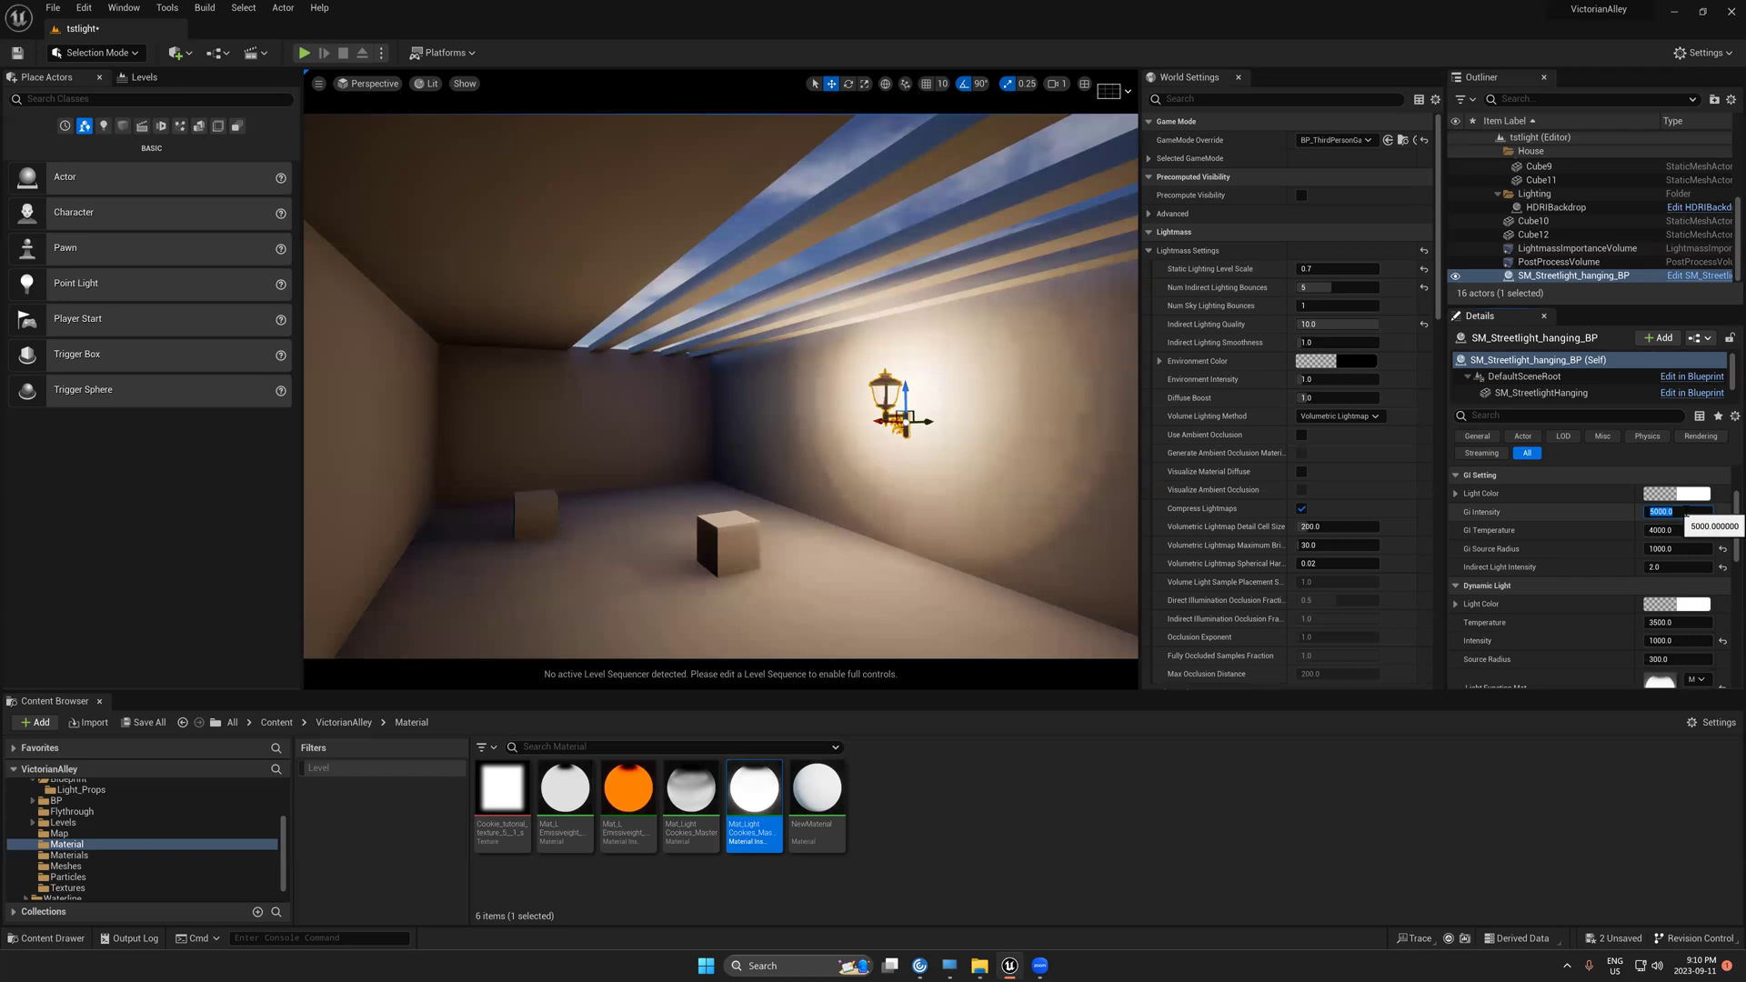
{"action": "type", "text": "10"}
{"action": "key", "text": "Return"}
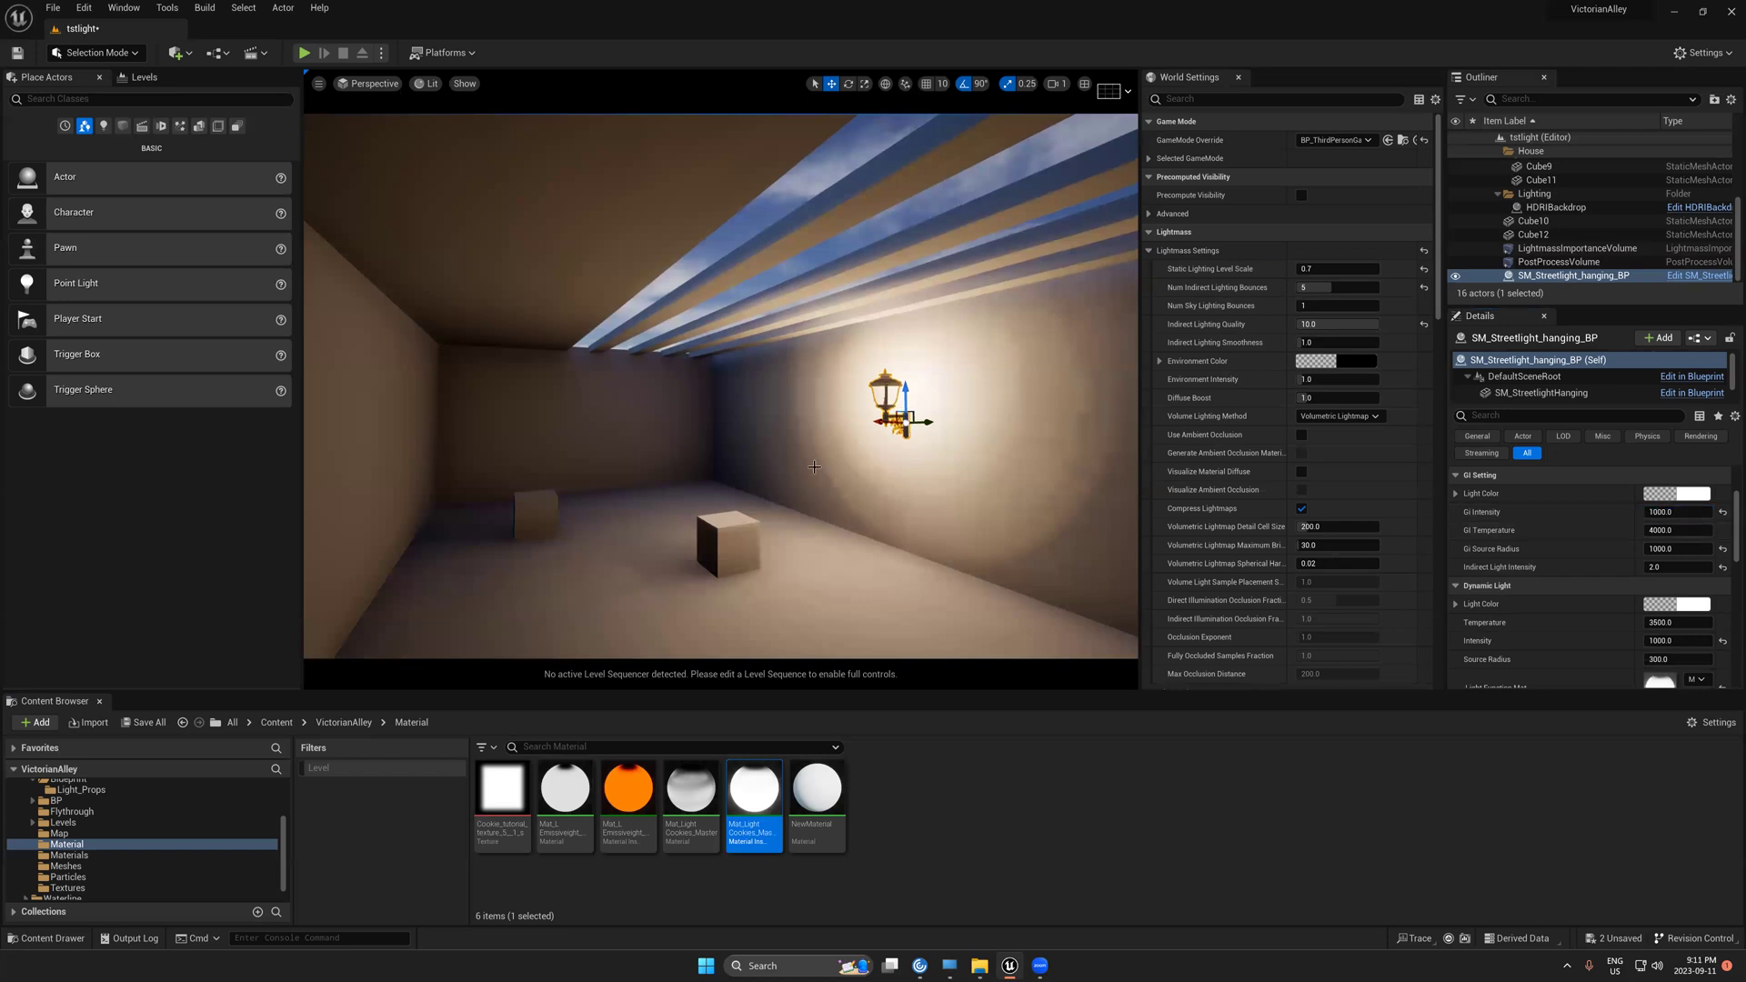
- Rebuild only the lighting with the viewport in game view
{"action": "key", "text": "g"}
{"action": "scroll", "coordinate": [870, 472], "scroll_direction": "up", "scroll_amount": 1}
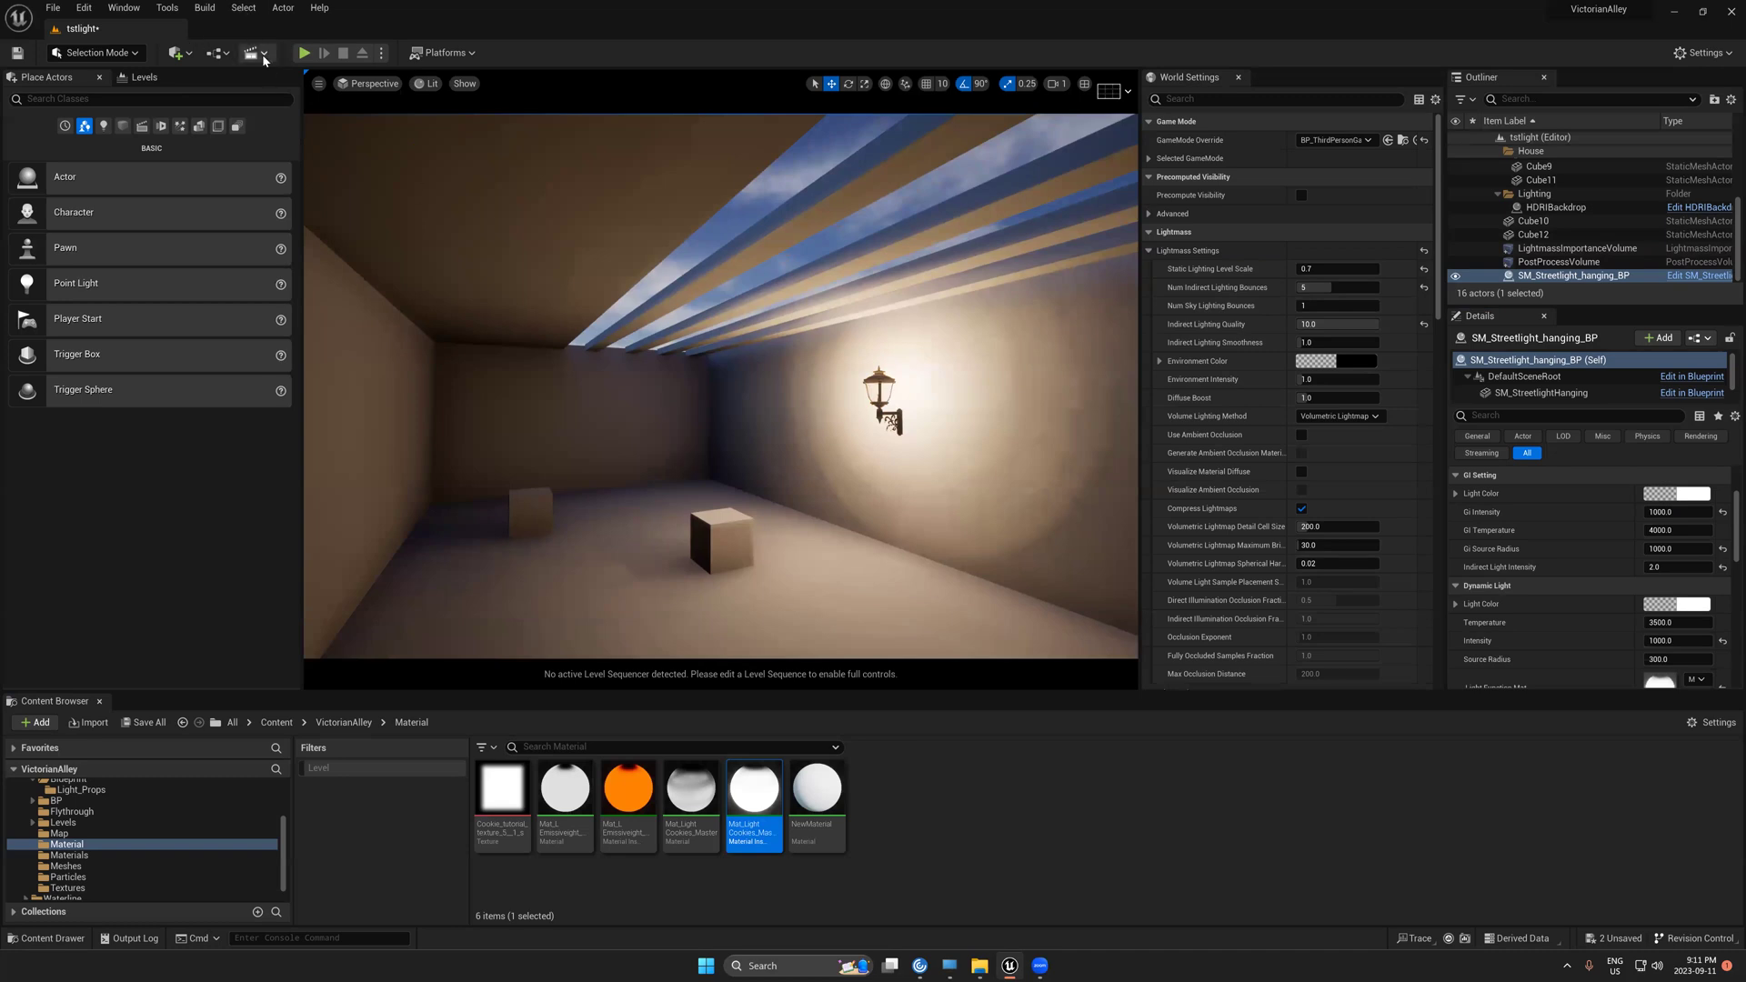
{"action": "left_click", "coordinate": [205, 8]}
{"action": "left_click", "coordinate": [238, 78]}
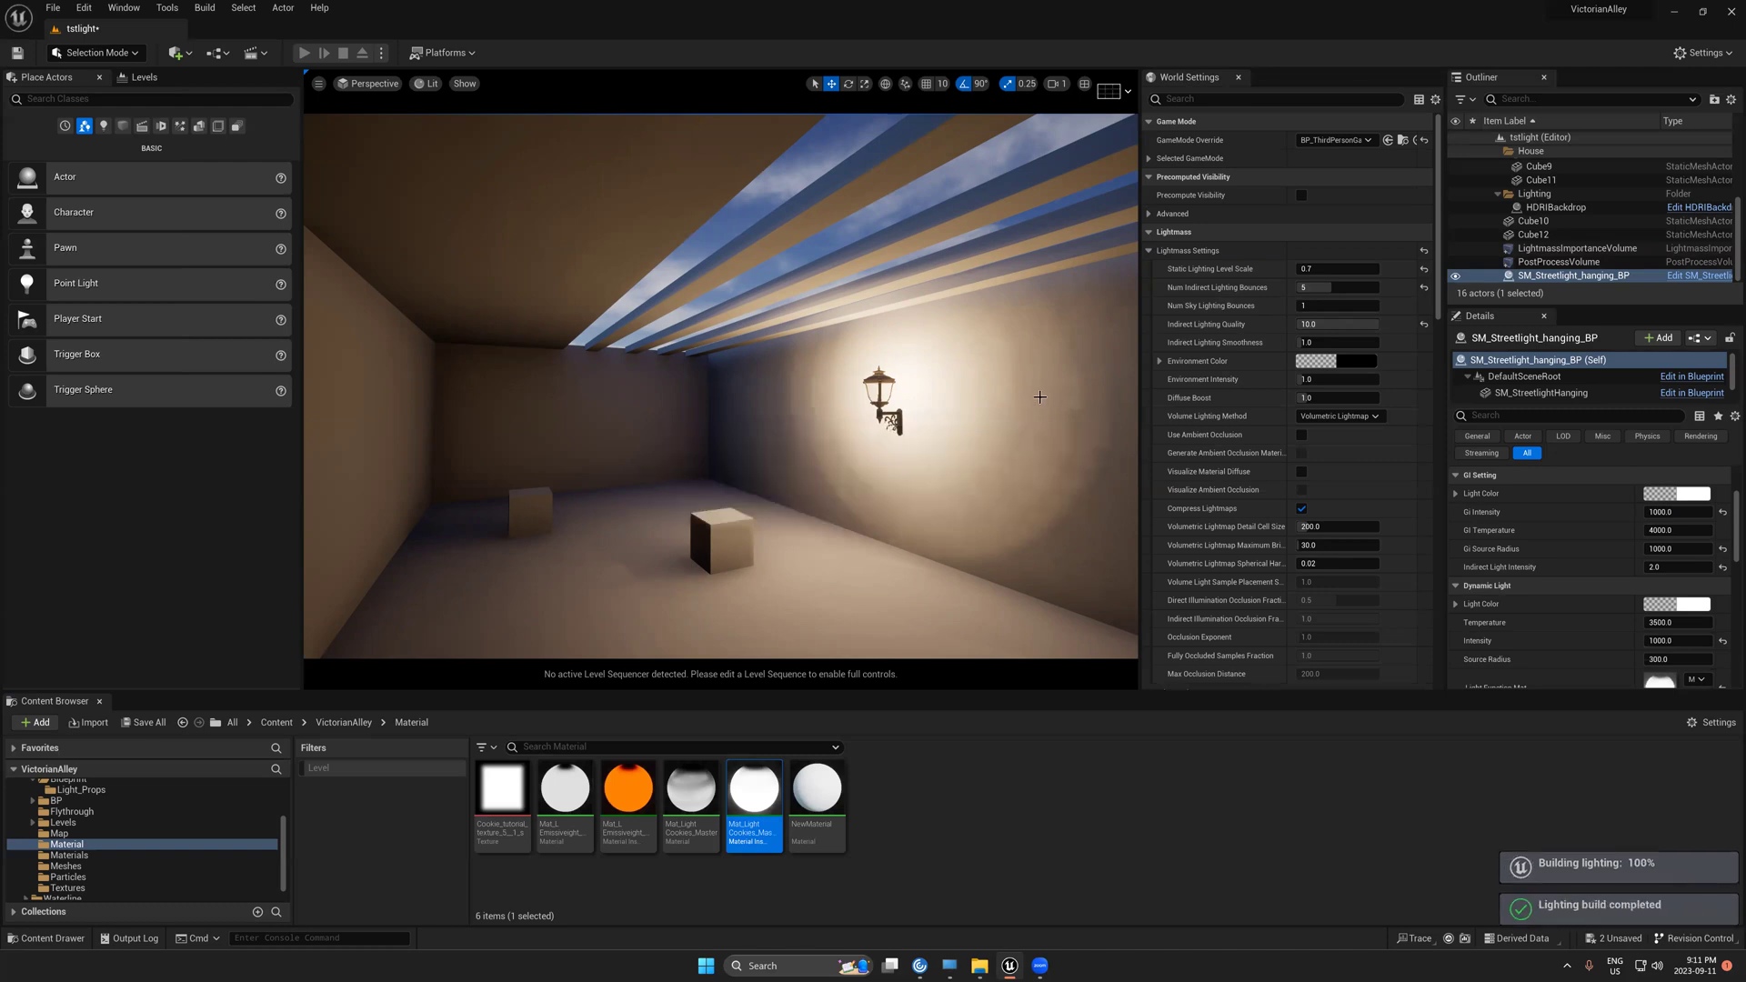
- Examine the baked light around the streetlight and across the room, comparing the view with and without game view
{"action": "right_click_drag", "start_coordinate": [945, 451], "coordinate": [982, 454]}
{"action": "key", "text": "g"}
{"action": "key", "text": "g"}
{"action": "scroll", "coordinate": [945, 451], "scroll_direction": "up", "scroll_amount": 3}
{"action": "key", "text": "g"}
{"action": "key", "text": "g"}
{"action": "key", "text": "g"}
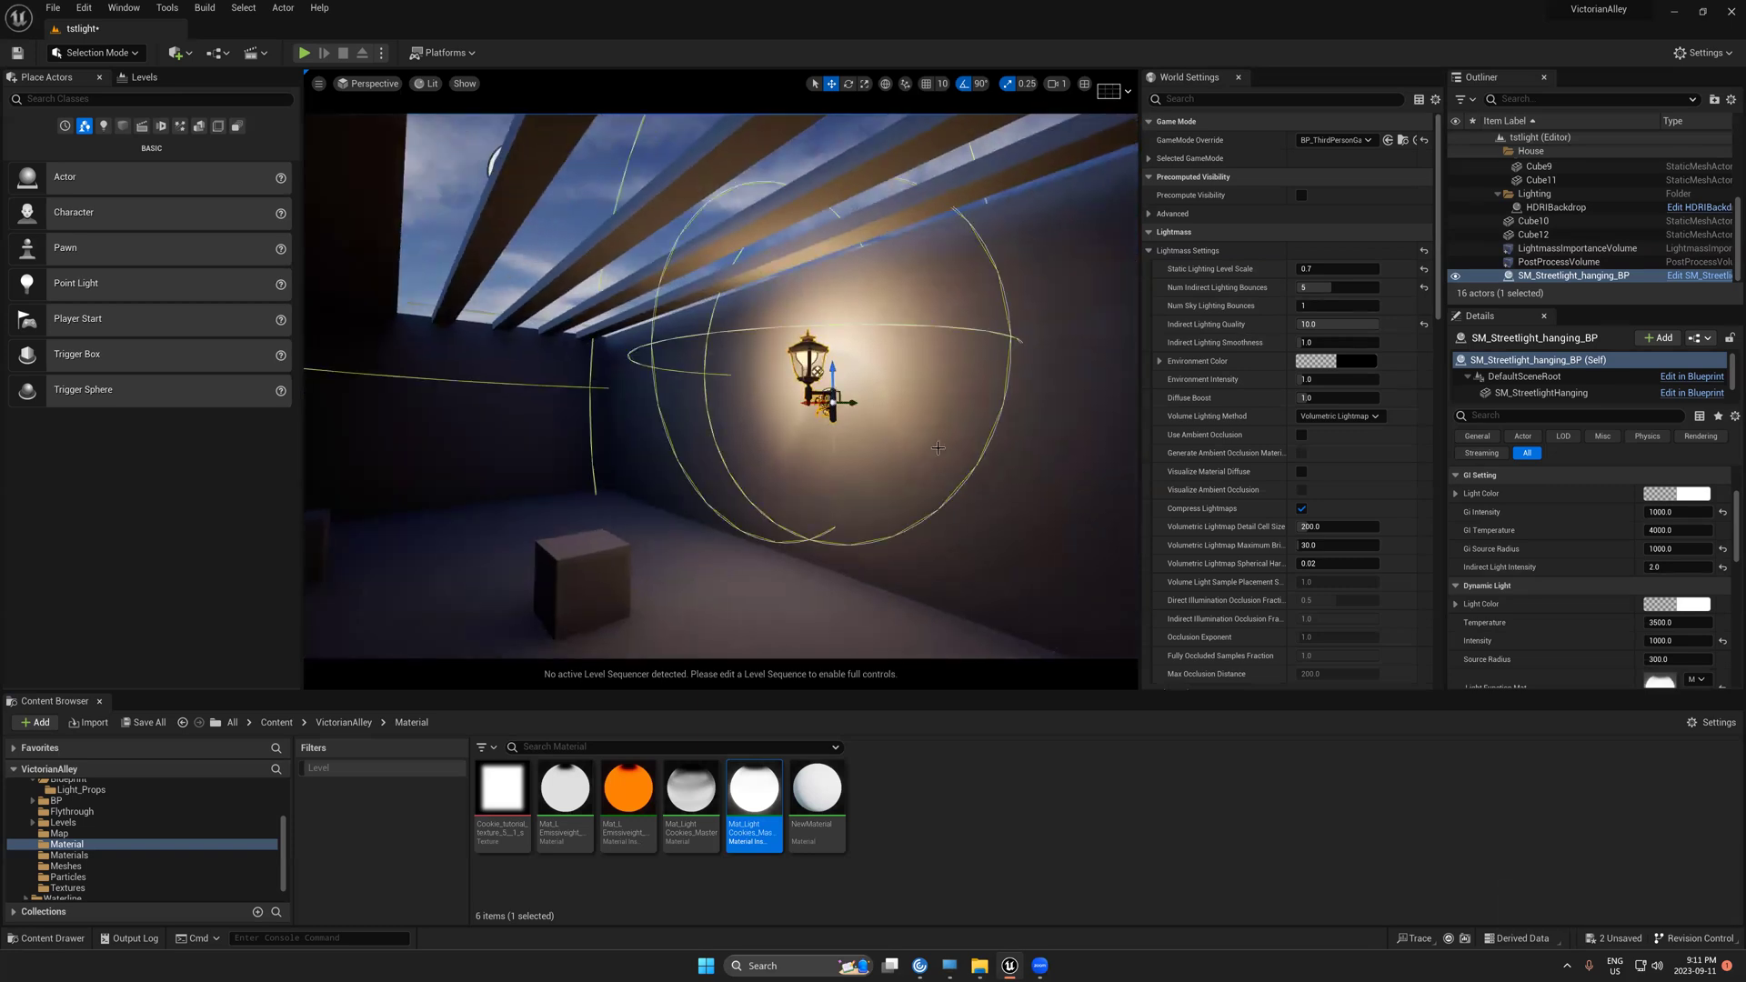
{"action": "key", "text": "g"}
{"action": "key", "text": "g"}
{"action": "key", "text": "g"}
{"action": "right_click_drag", "start_coordinate": [670, 516], "coordinate": [784, 494]}
{"action": "right_click_drag", "start_coordinate": [720, 386], "coordinate": [531, 391]}
{"action": "right_click_drag", "start_coordinate": [947, 325], "coordinate": [938, 324]}
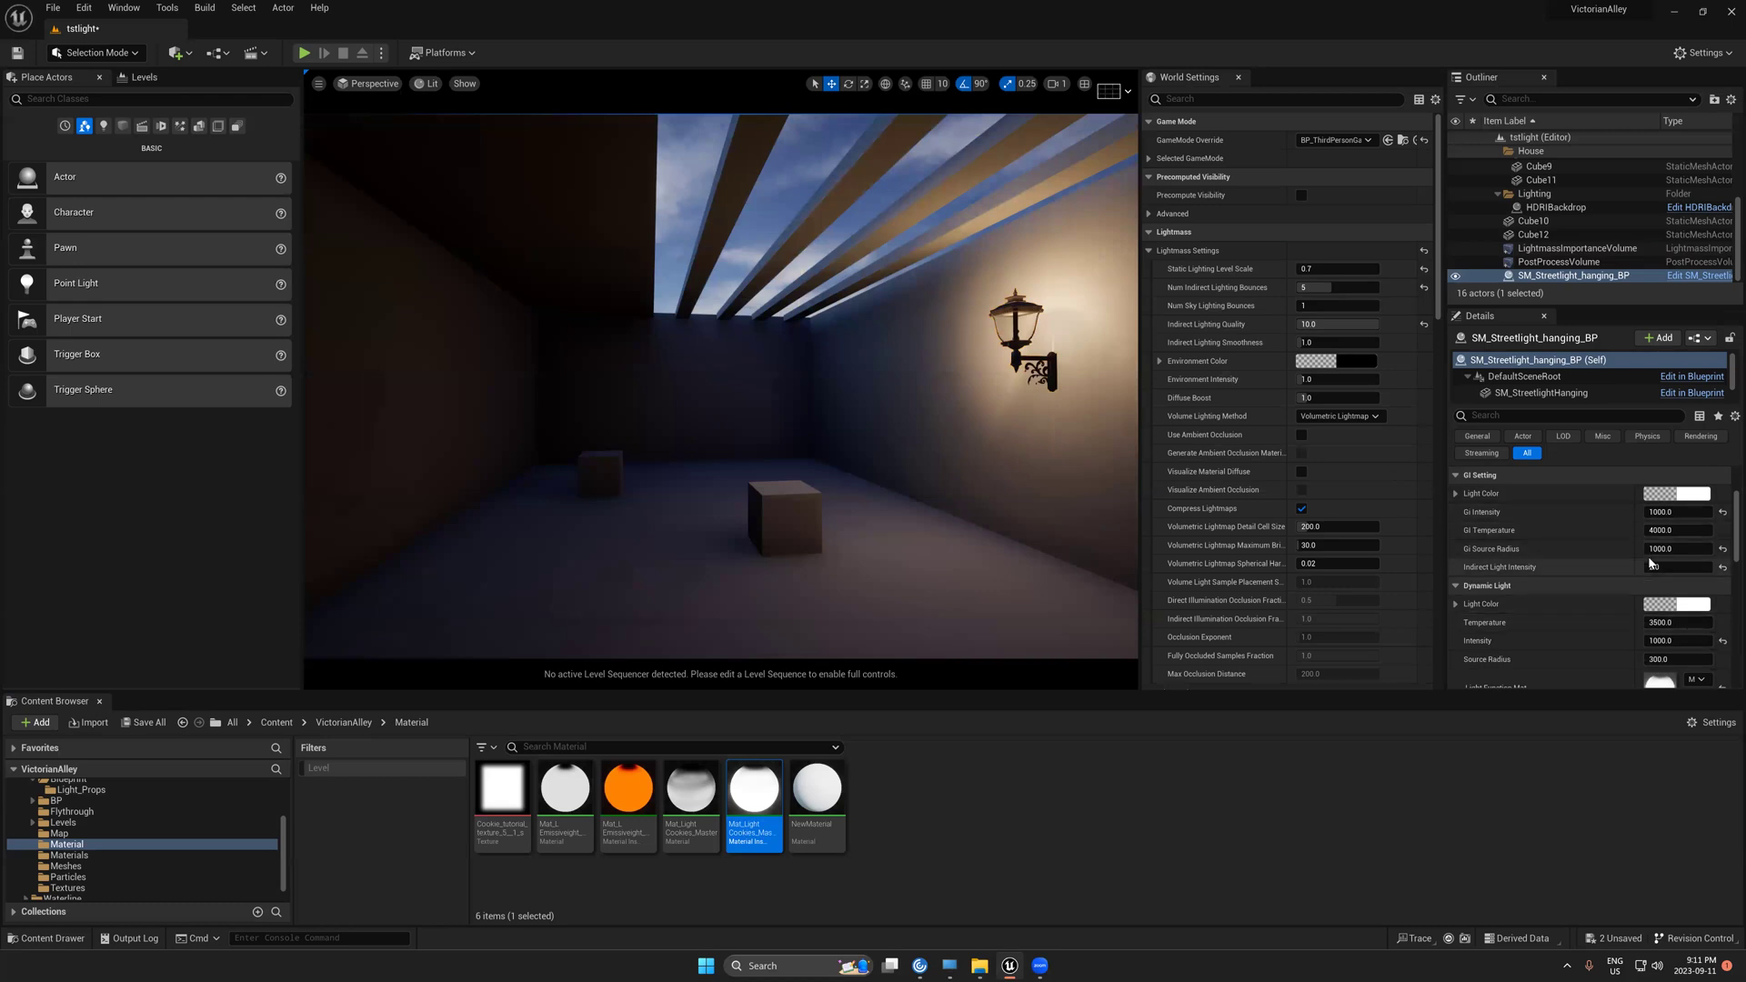
- Set the streetlight's GI Intensity to 2000 and its Indirect Light Intensity to 5
{"action": "left_click", "coordinate": [1675, 513]}
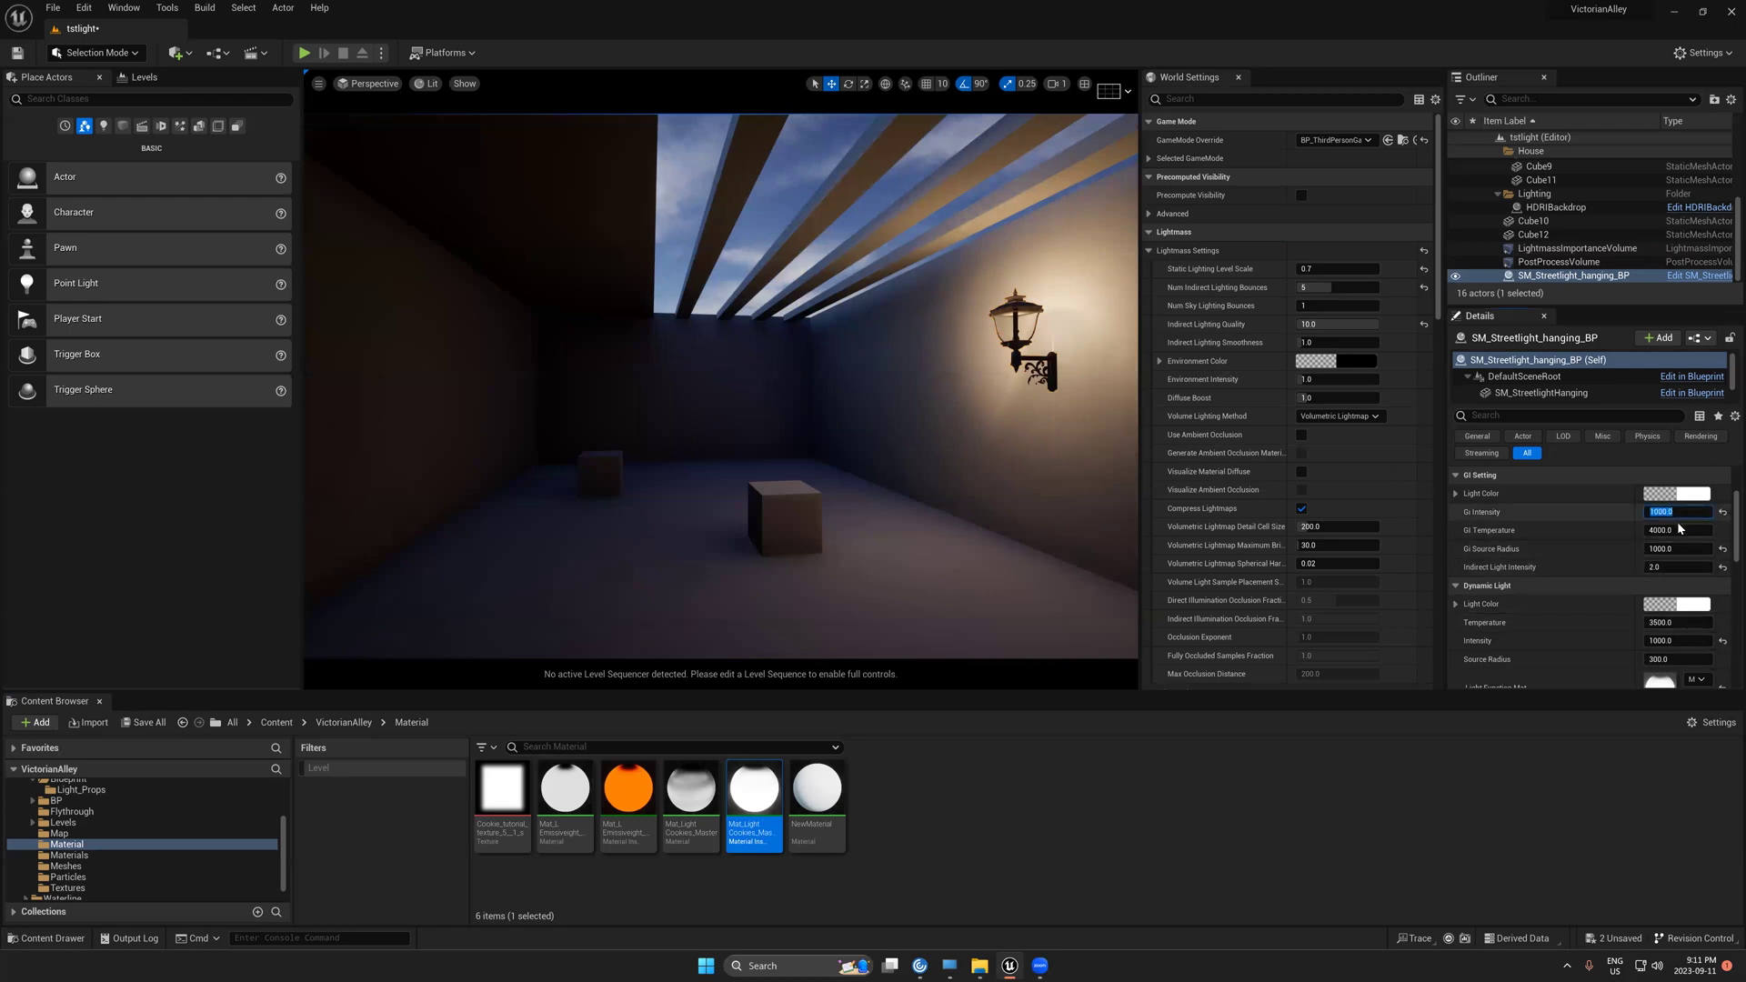
{"action": "type", "text": "2000"}
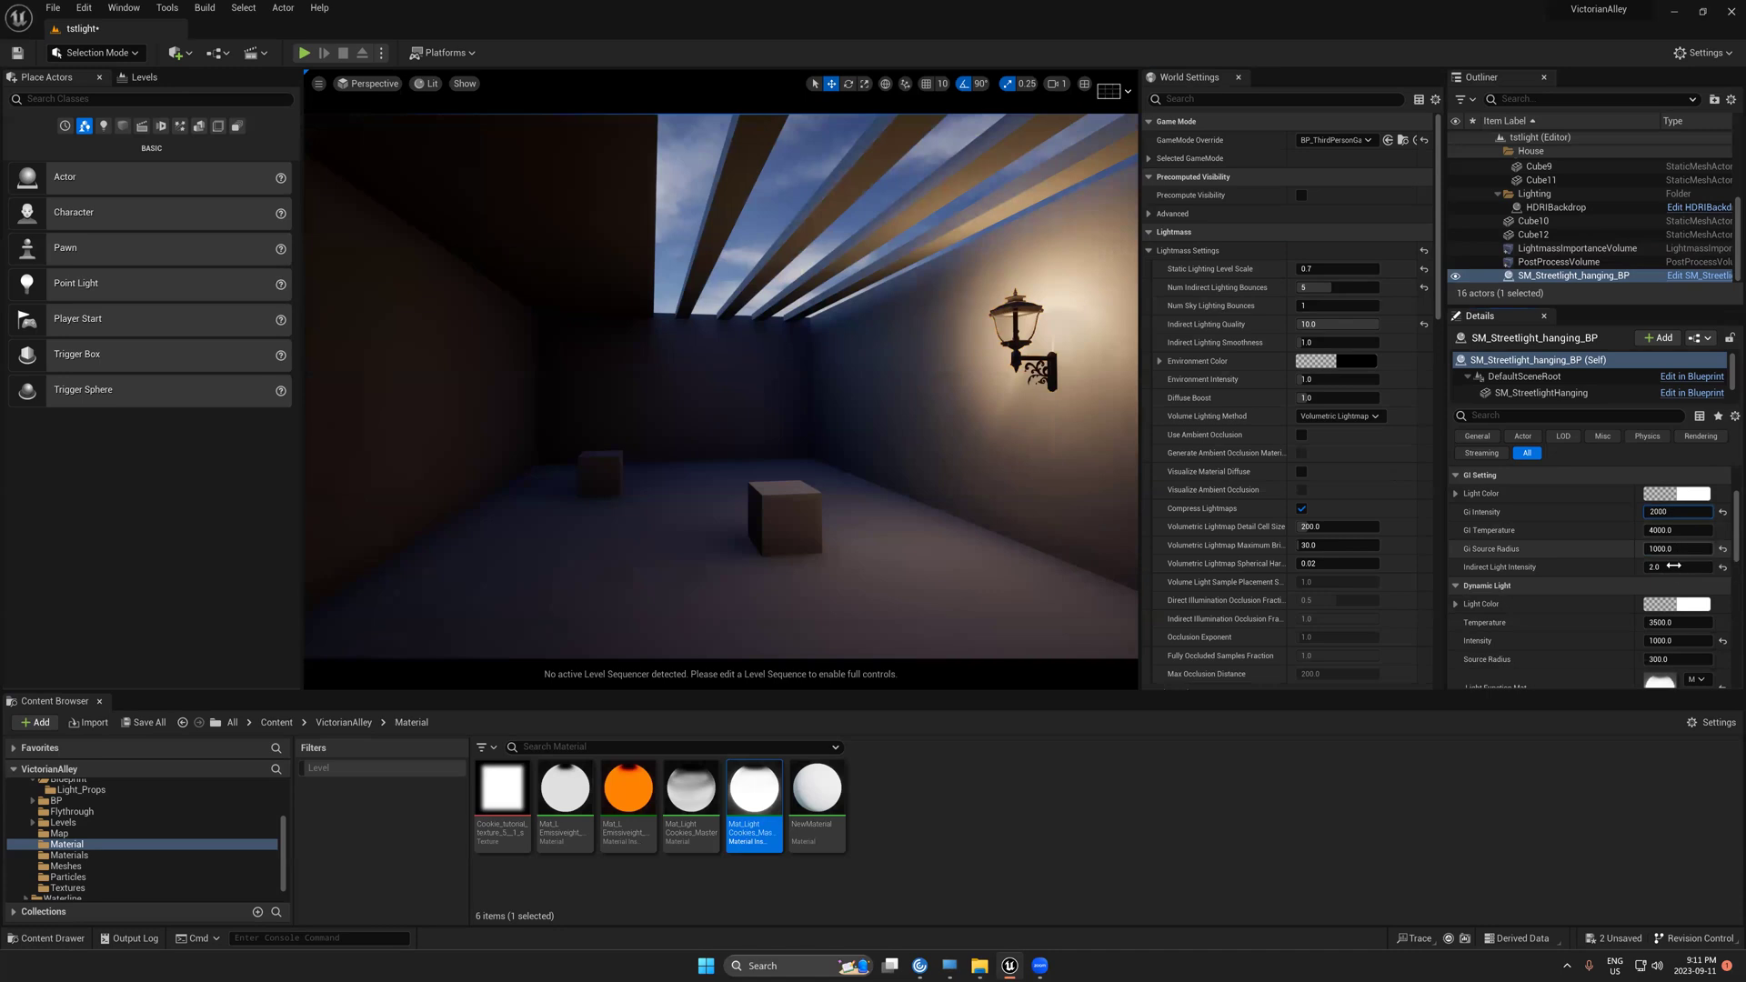
{"action": "left_click", "coordinate": [1673, 566]}
{"action": "type", "text": "5"}
- Build only the lighting again to bake the streetlight's new GI values
{"action": "middle_click_drag", "start_coordinate": [494, 312], "coordinate": [459, 309]}
{"action": "left_click", "coordinate": [214, 10]}
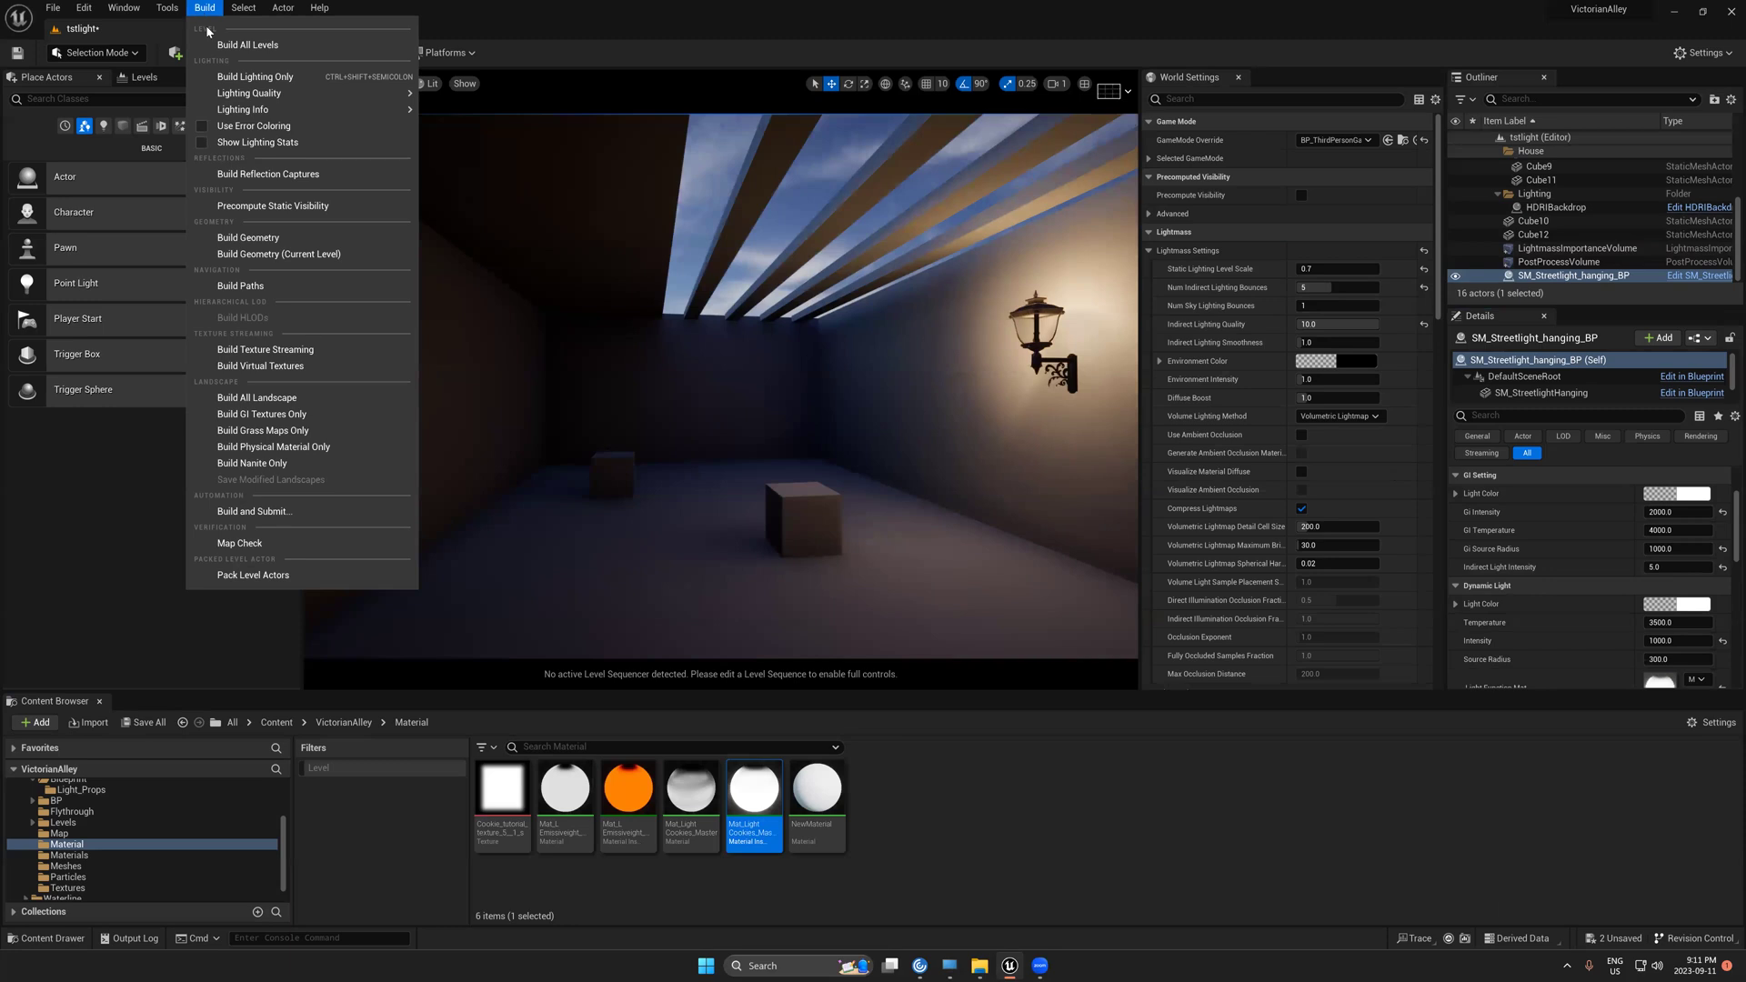
{"action": "left_click", "coordinate": [251, 88]}
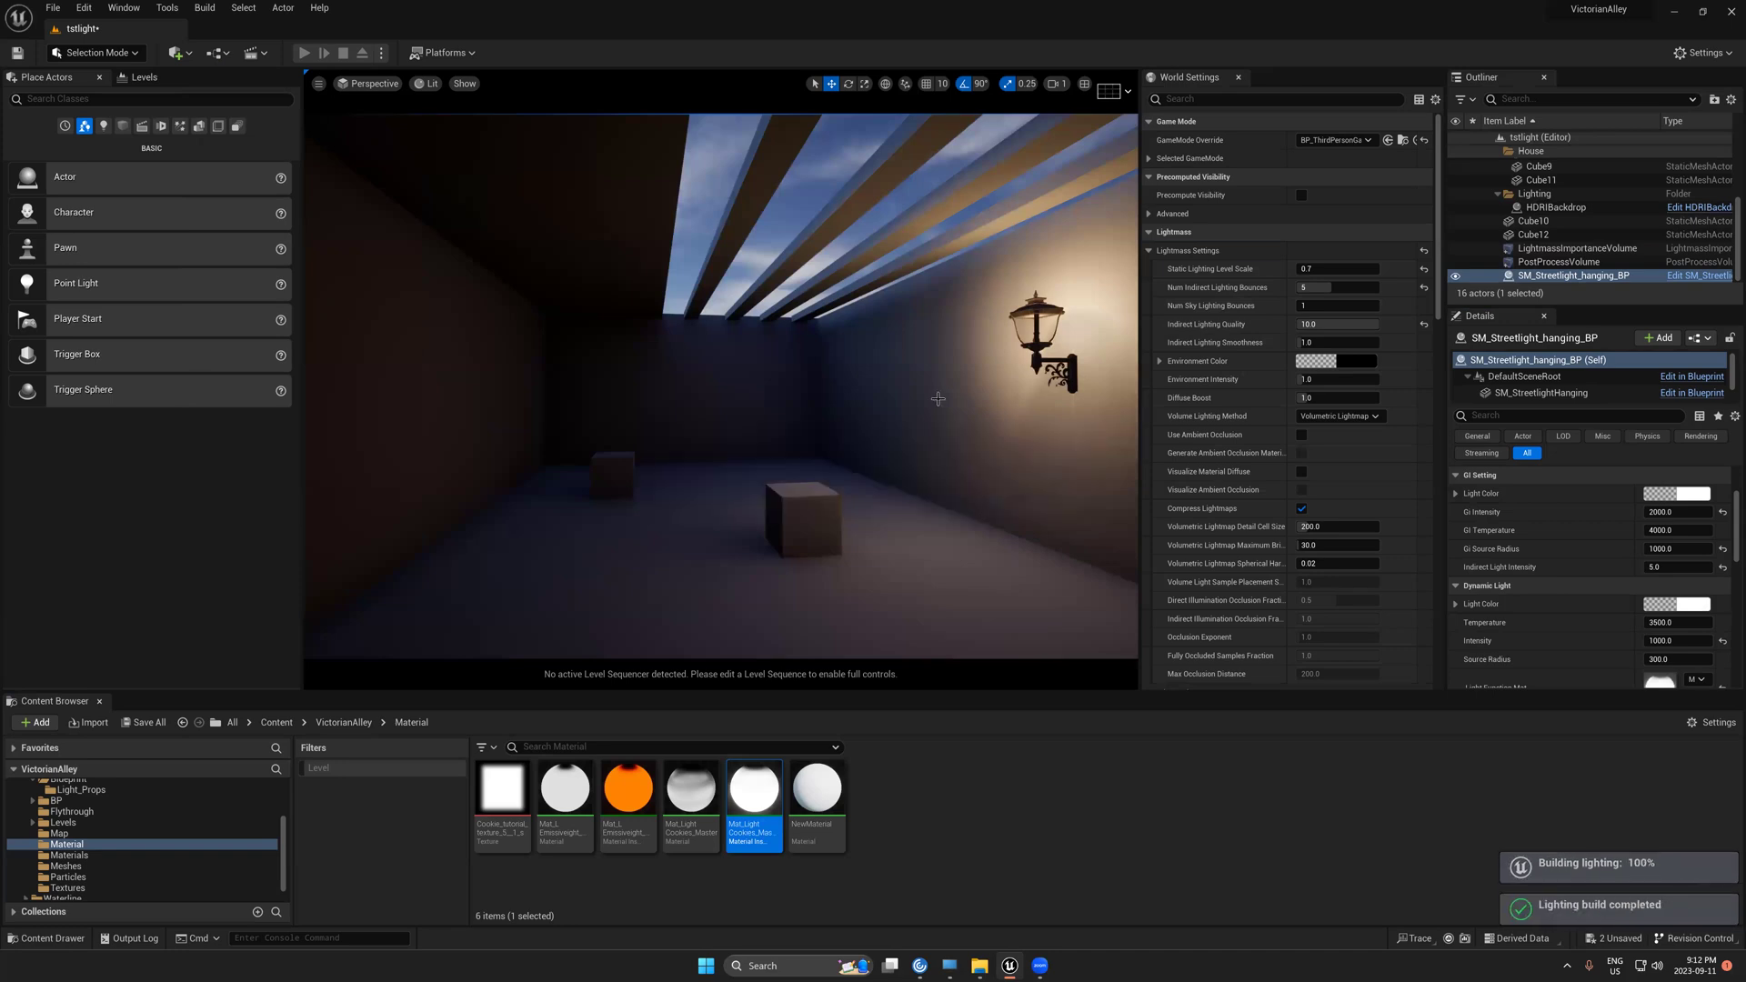
- Play the level and run the character through the room toward the streetlight to check the baked lighting
{"action": "right_click_drag", "start_coordinate": [795, 405], "coordinate": [921, 420]}
{"action": "left_click", "coordinate": [307, 54]}
{"action": "key", "text": "w"}
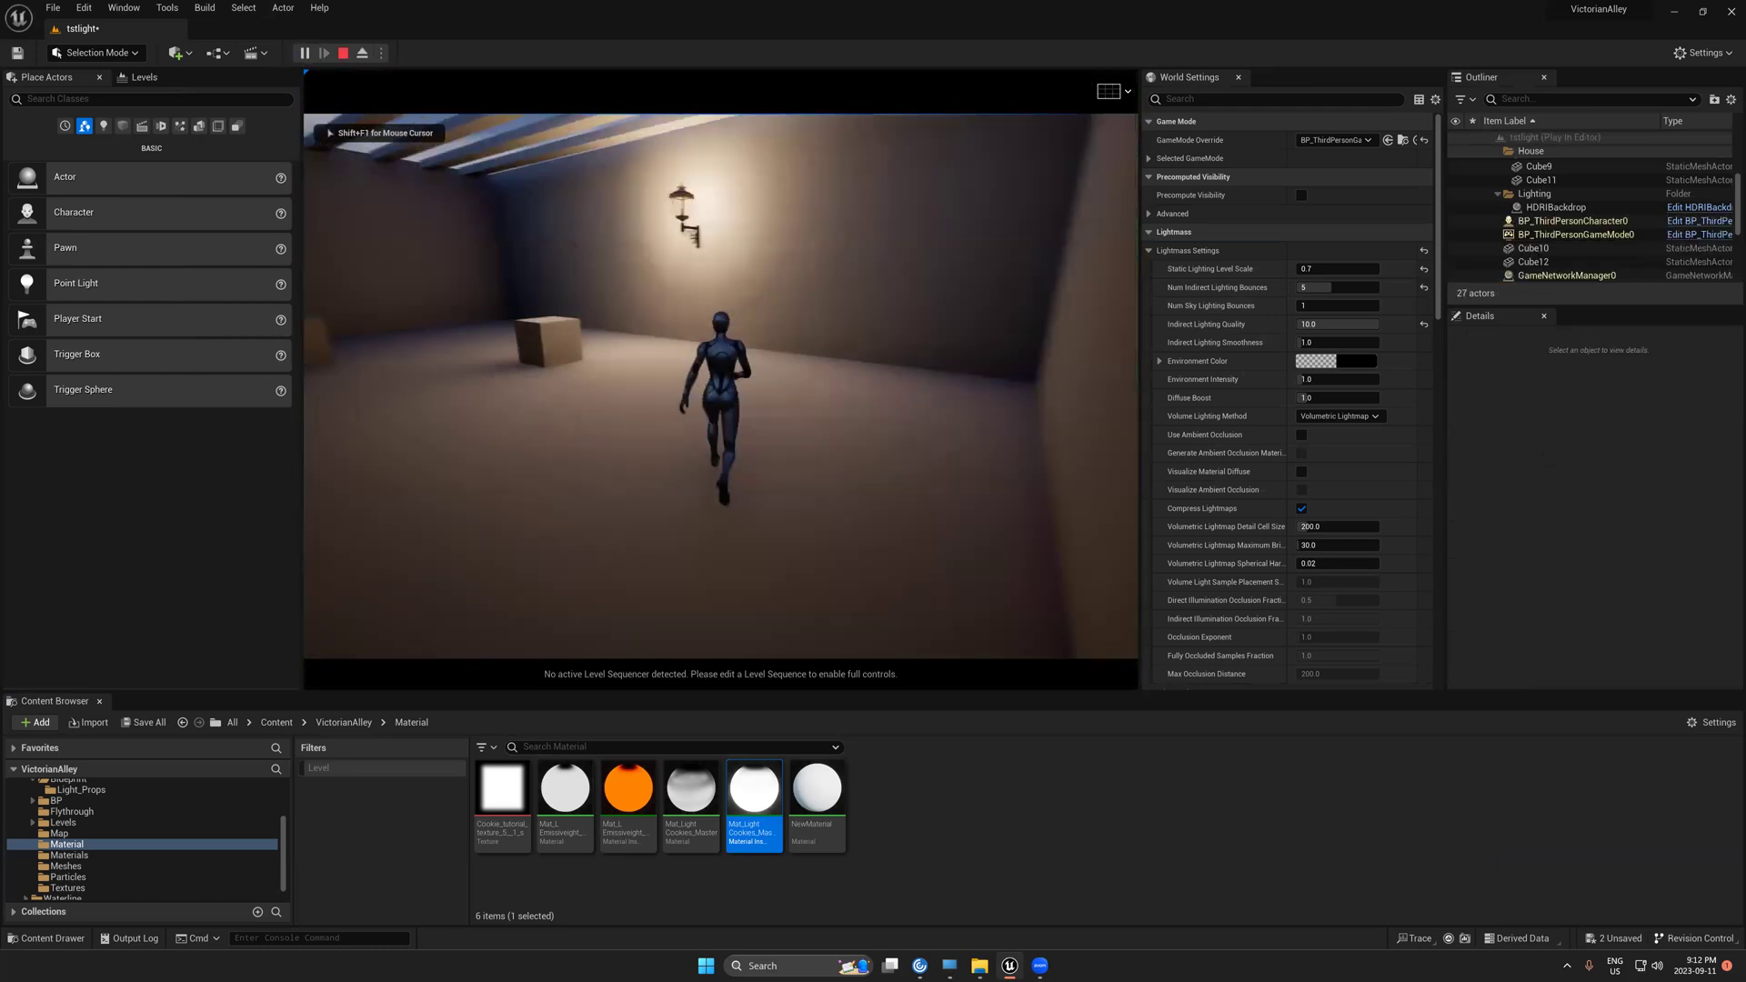